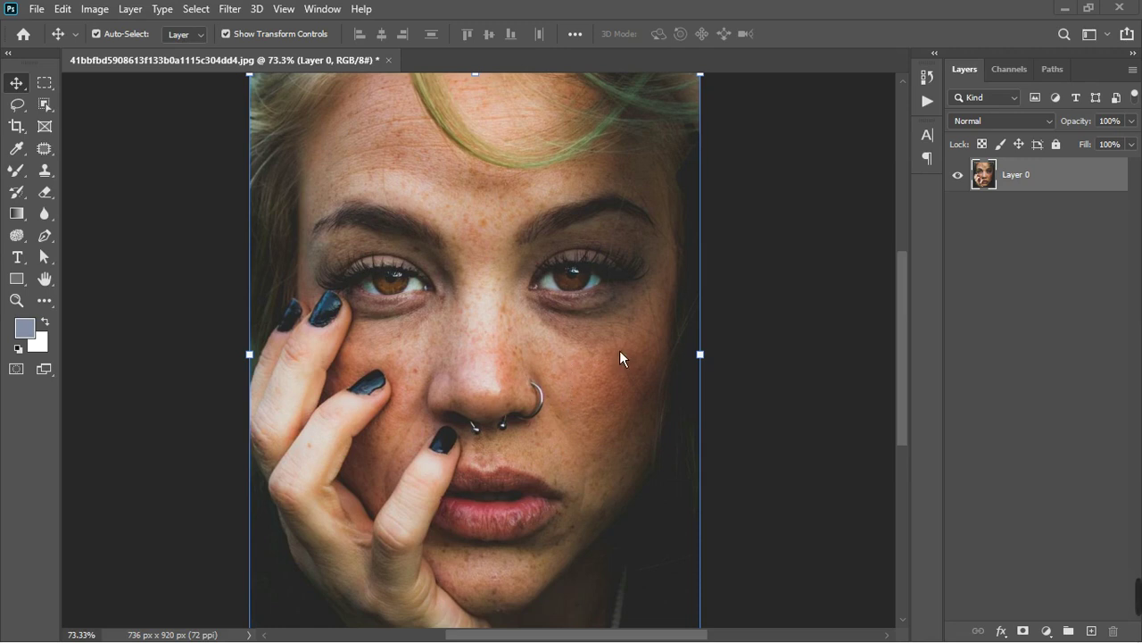
Add a Hue/Saturation adjustment layer and target the Yellows range by sampling skin tones on the hand and jaw.
{"action": "key", "text": "ctrl+minus"}
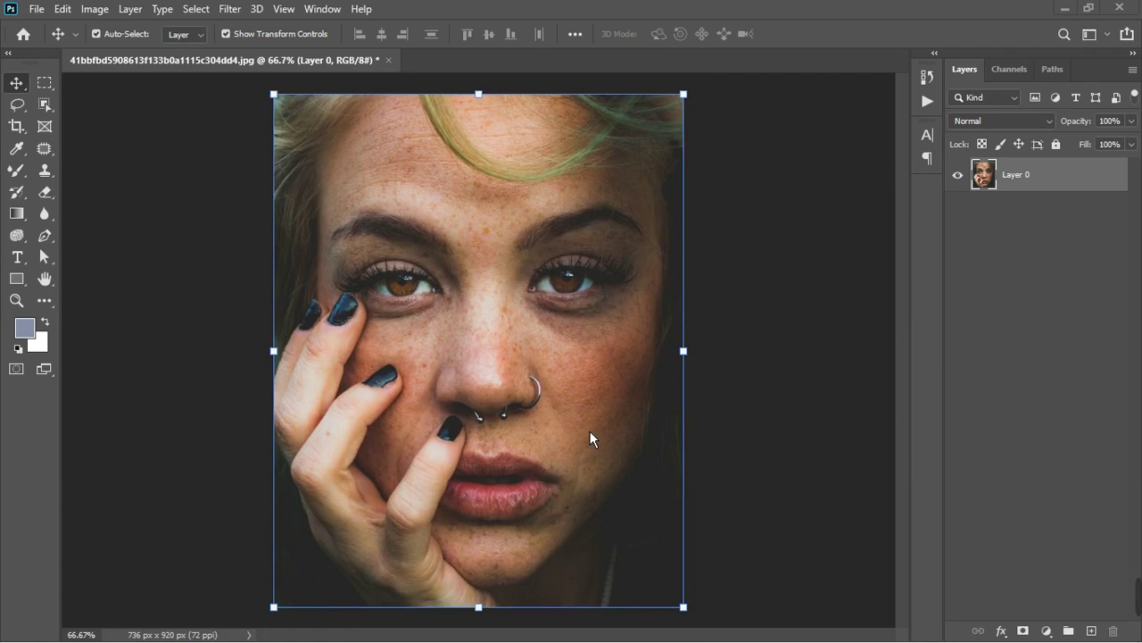
{"action": "left_click", "coordinate": [1059, 633]}
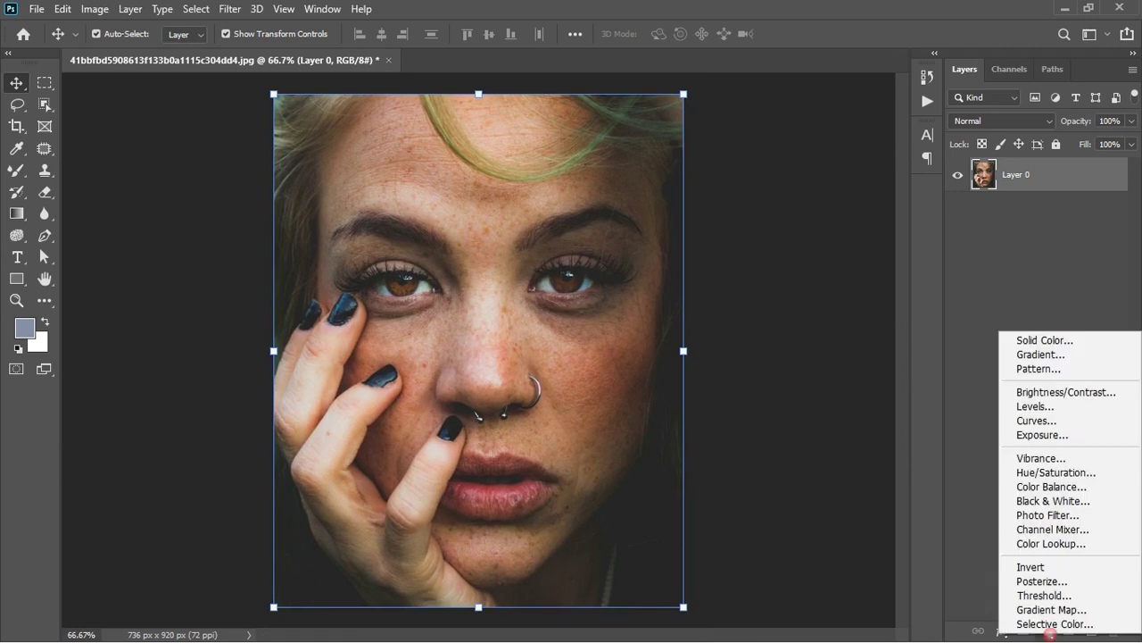
{"action": "left_click", "coordinate": [1053, 472]}
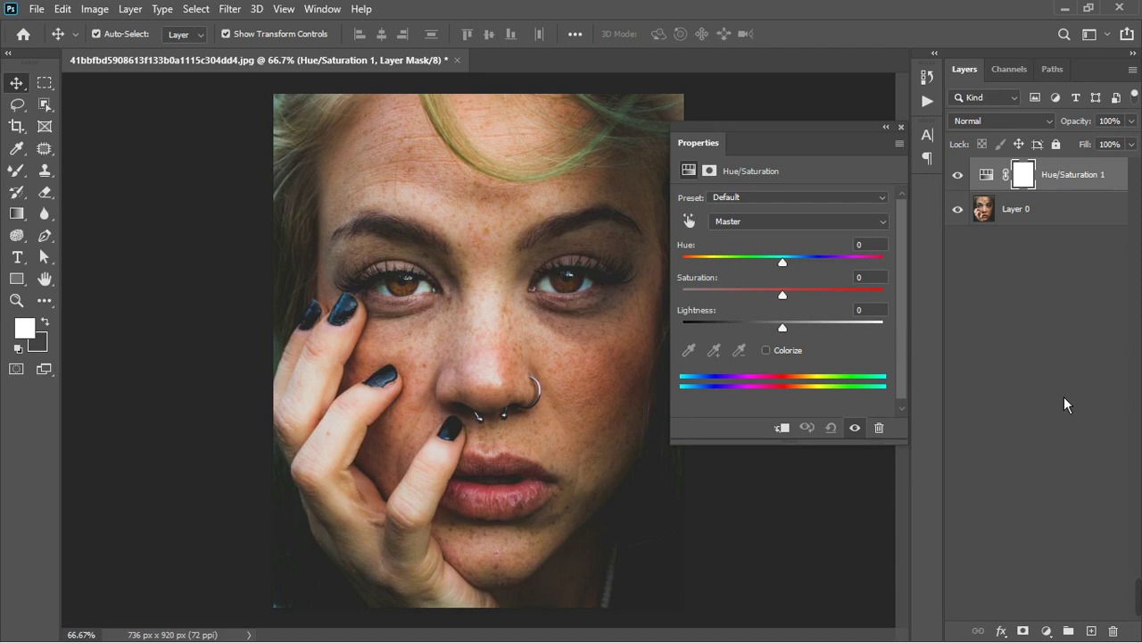
{"action": "left_click", "coordinate": [696, 228]}
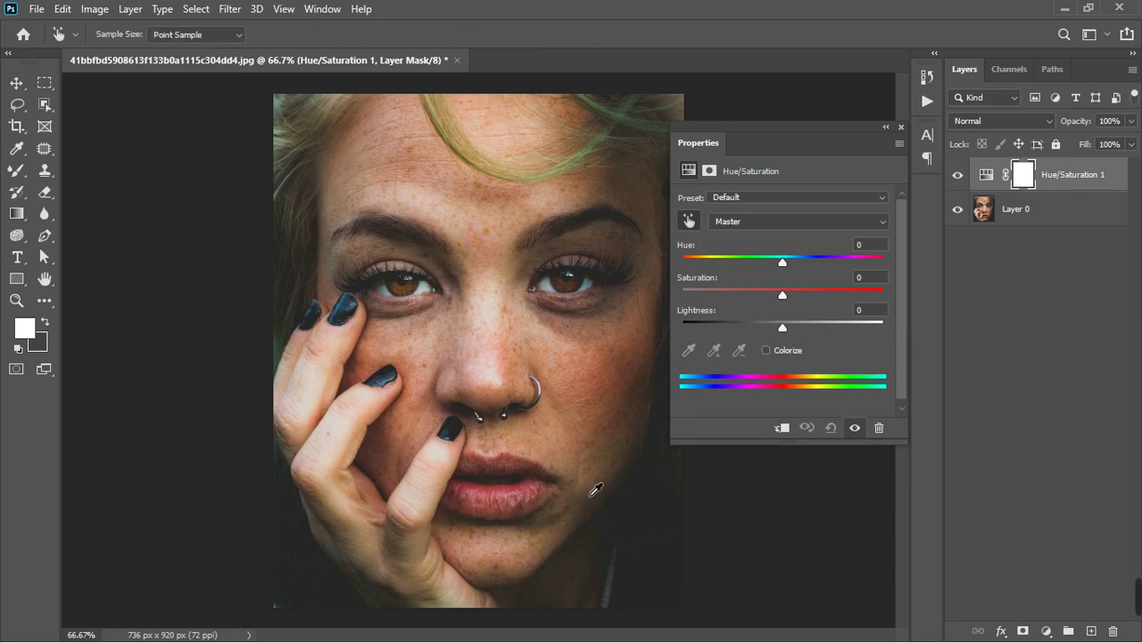
{"action": "left_click", "coordinate": [348, 536]}
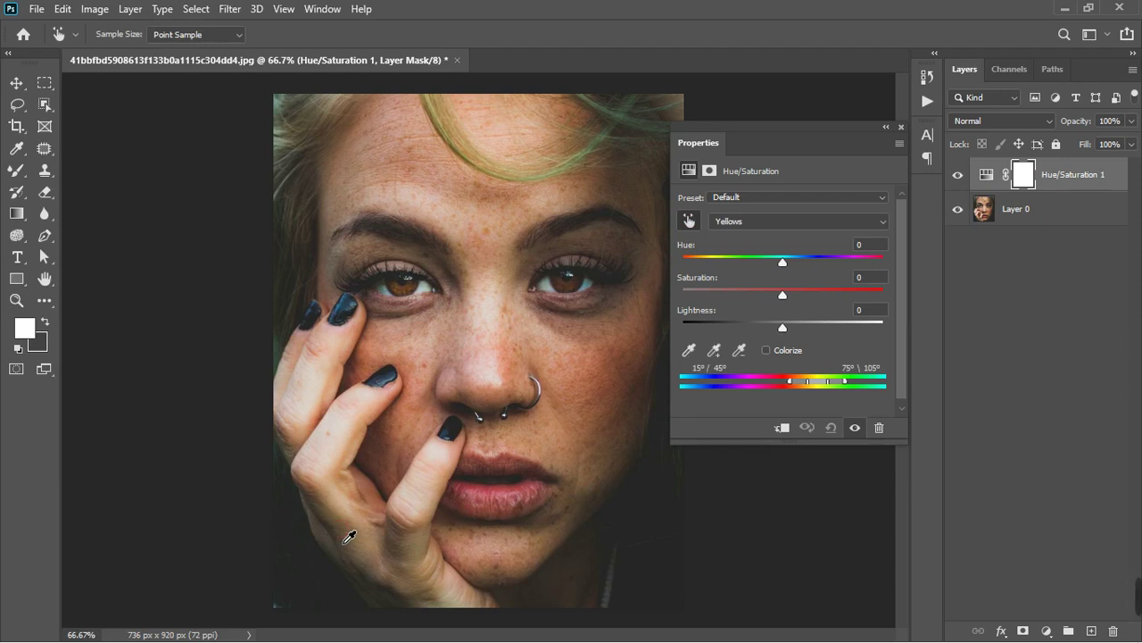
{"action": "left_click", "coordinate": [600, 479]}
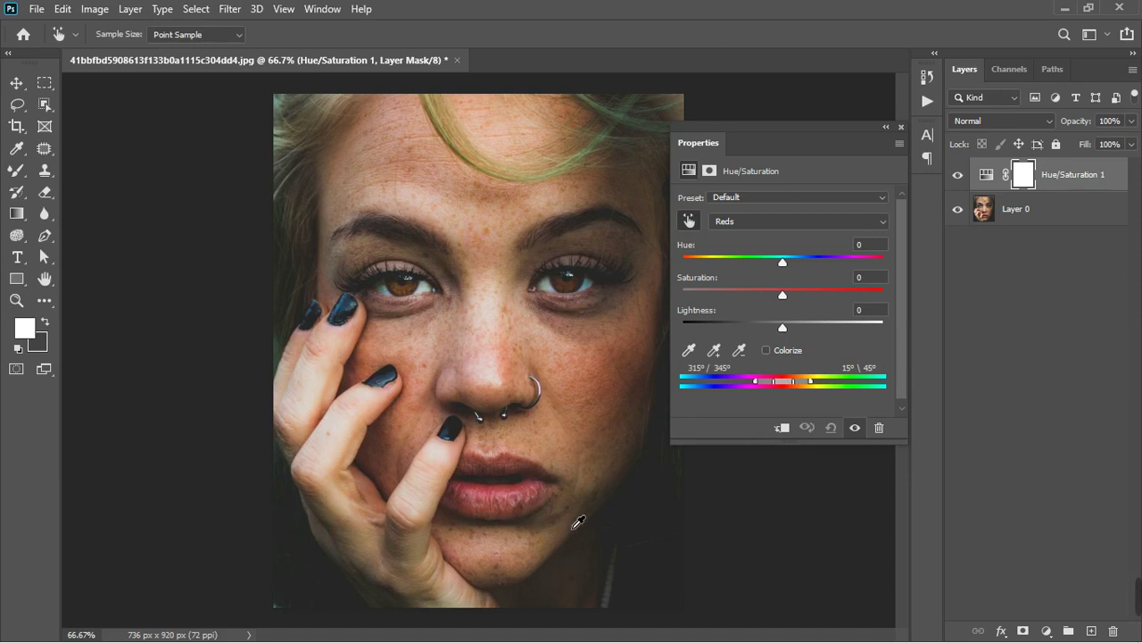
{"action": "left_click", "coordinate": [576, 524]}
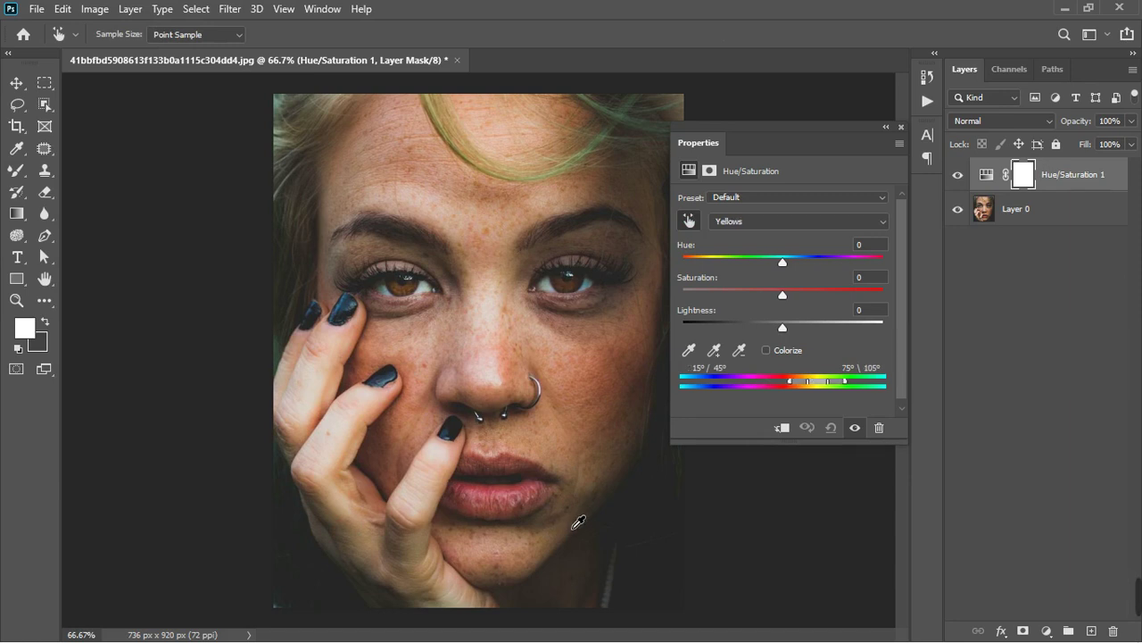
Set the Yellows hue to -26 and compare the portrait with and without the adjustment.
{"action": "left_click_drag", "start_coordinate": [788, 267], "coordinate": [861, 267]}
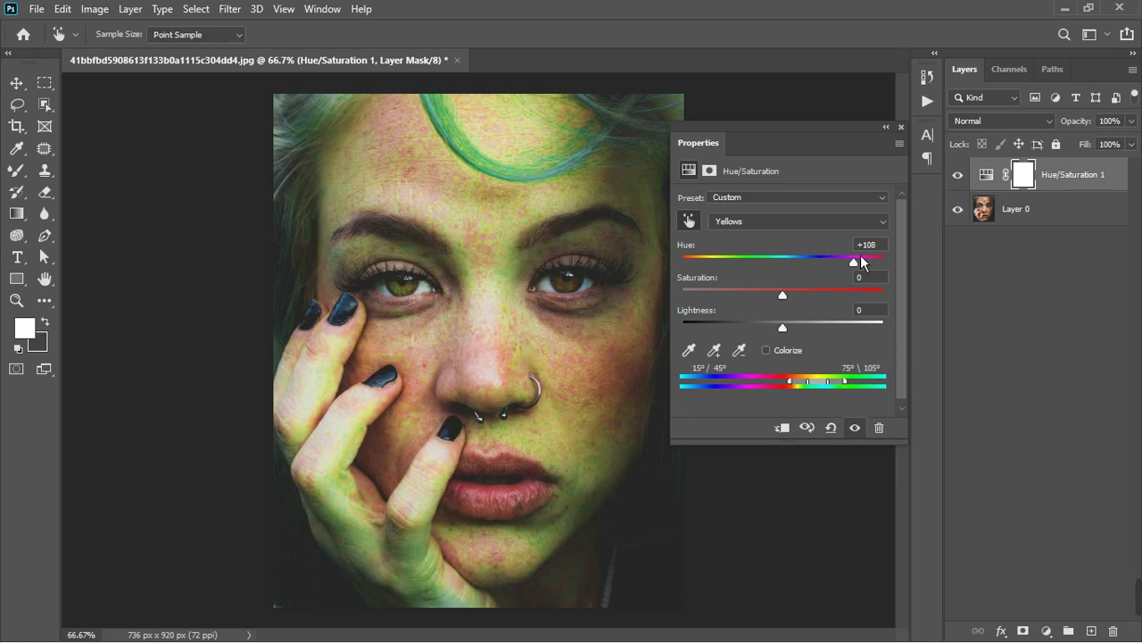
{"action": "left_click_drag", "start_coordinate": [858, 268], "coordinate": [766, 288]}
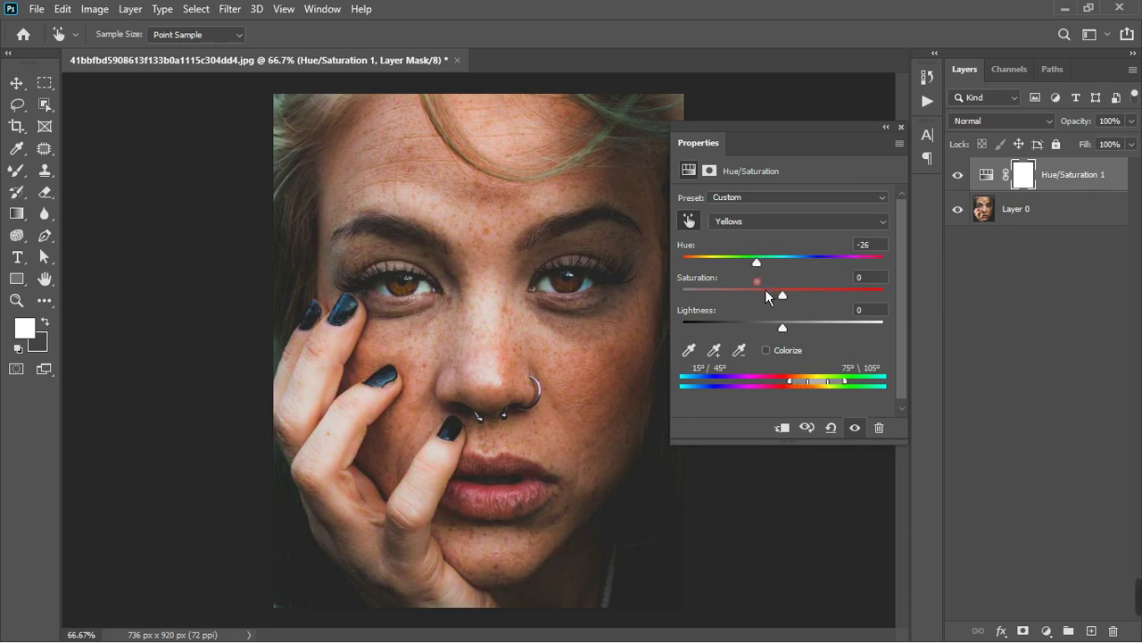
{"action": "left_click", "coordinate": [859, 430]}
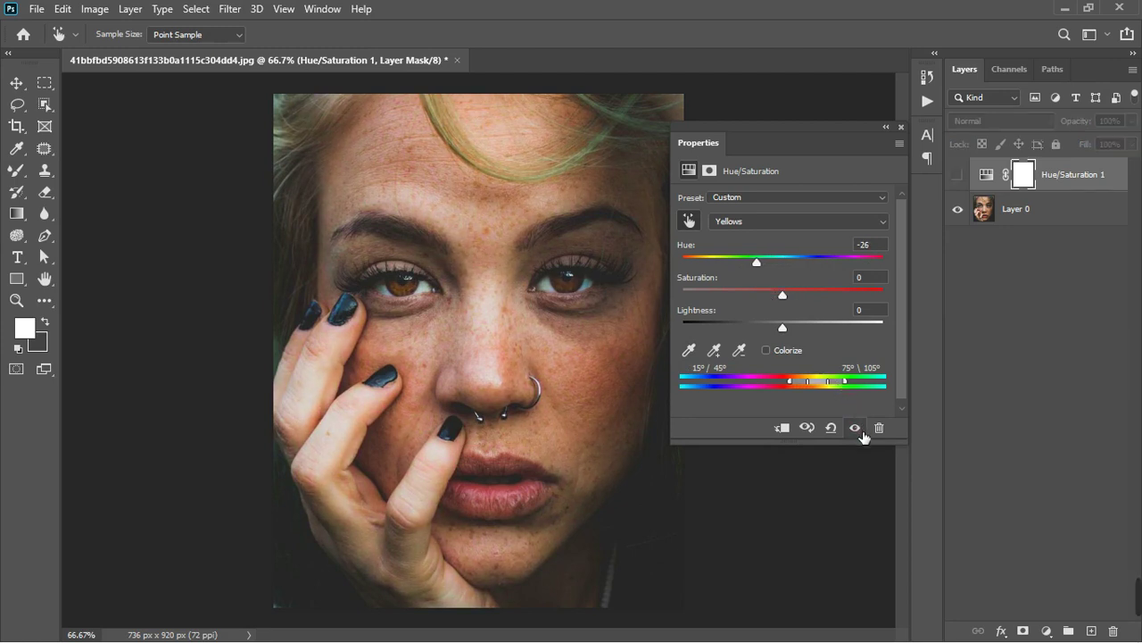
{"action": "left_click", "coordinate": [858, 431]}
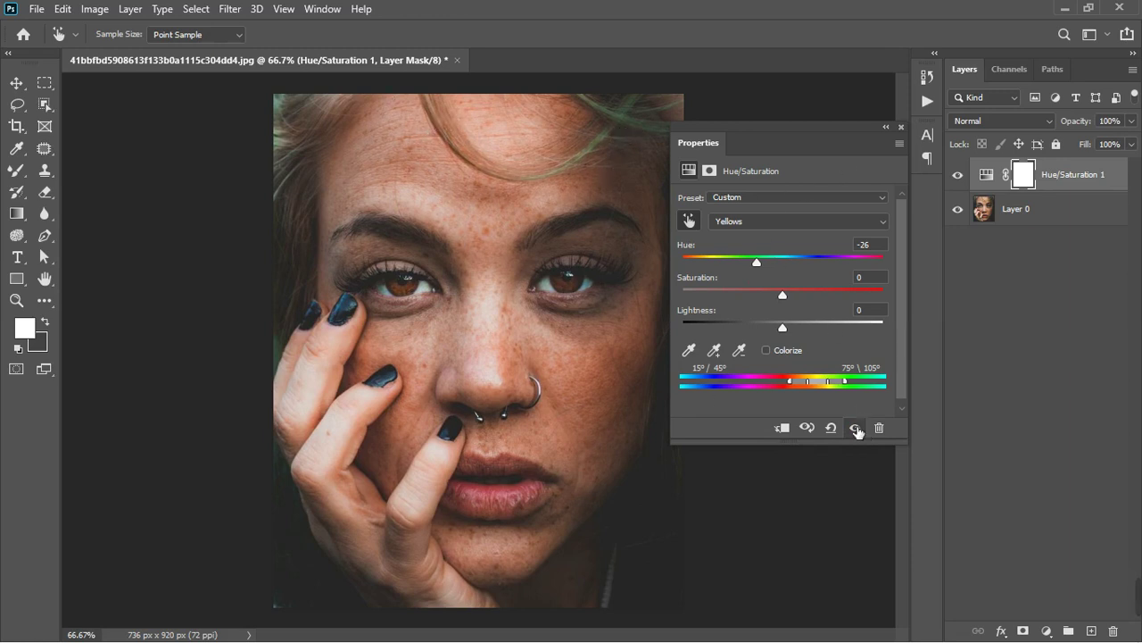
{"action": "left_click", "coordinate": [856, 430]}
{"action": "left_click", "coordinate": [856, 429]}
{"action": "left_click", "coordinate": [856, 429]}
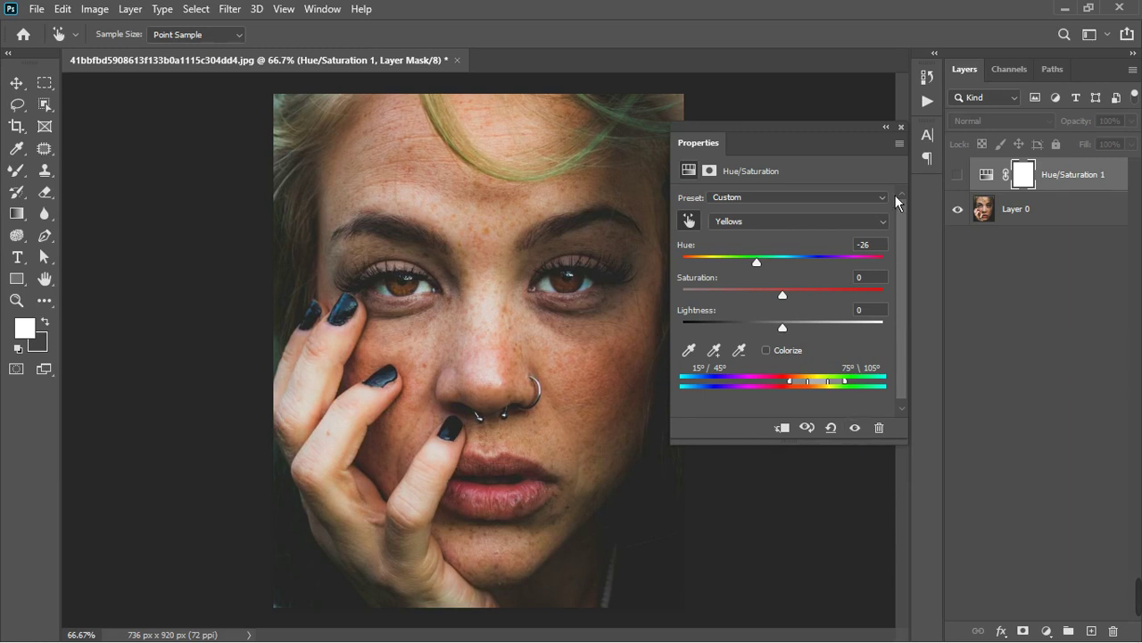
{"action": "left_click", "coordinate": [861, 429]}
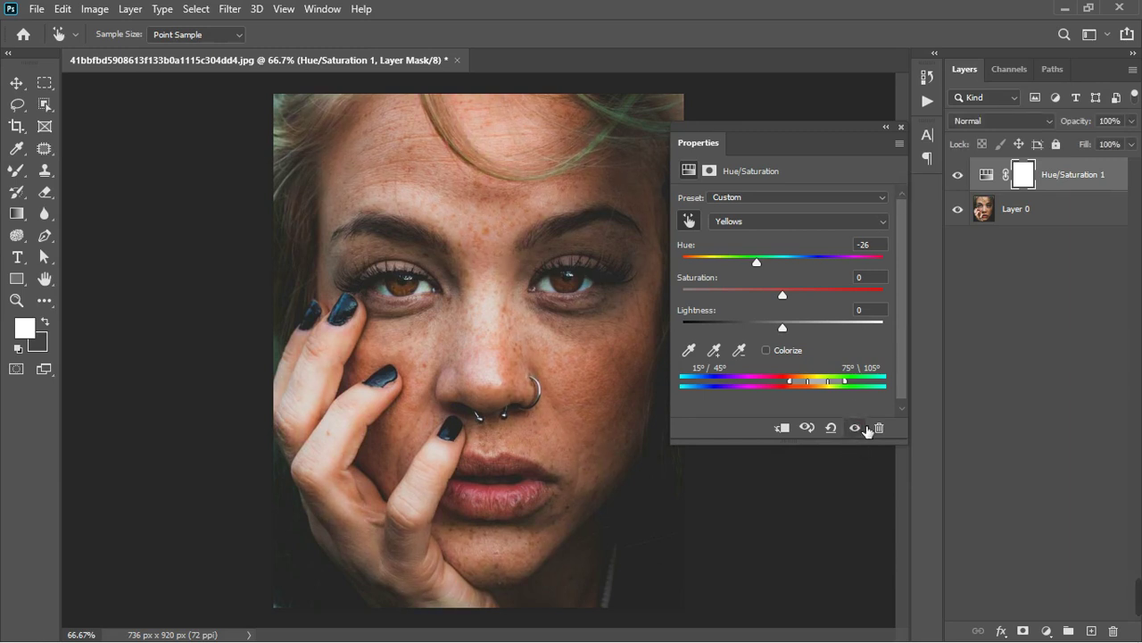
{"action": "left_click", "coordinate": [901, 127]}
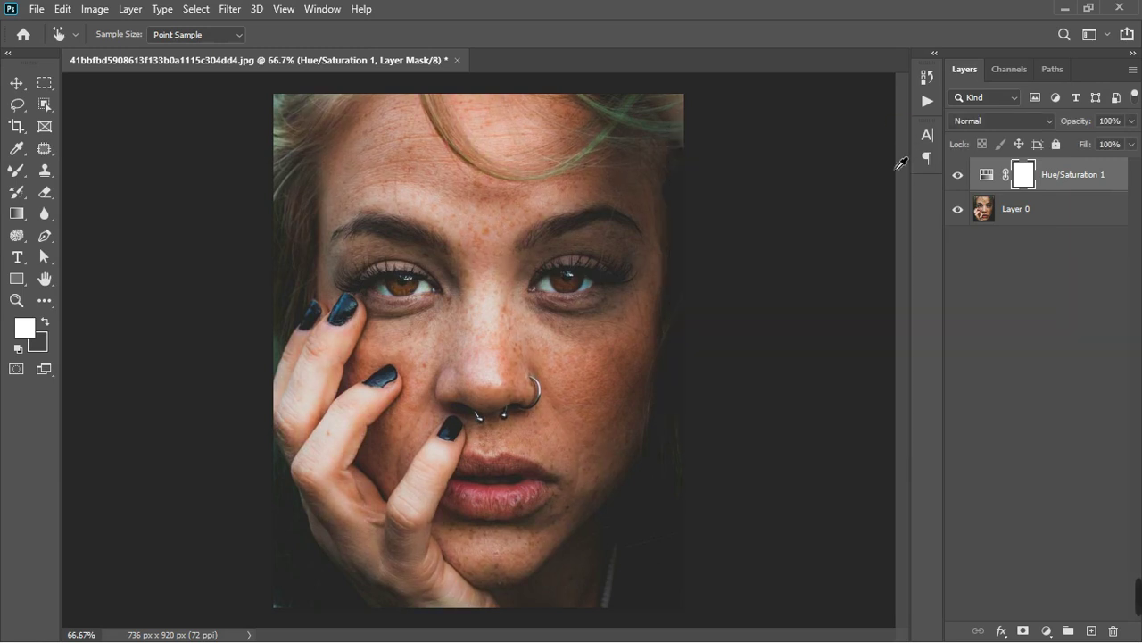
Hide the Hue/Saturation layer and select the green hair strands on Layer 0 using Color Range with sampled colors.
{"action": "left_click", "coordinate": [958, 175]}
{"action": "key", "text": "v"}
{"action": "left_click", "coordinate": [1071, 211]}
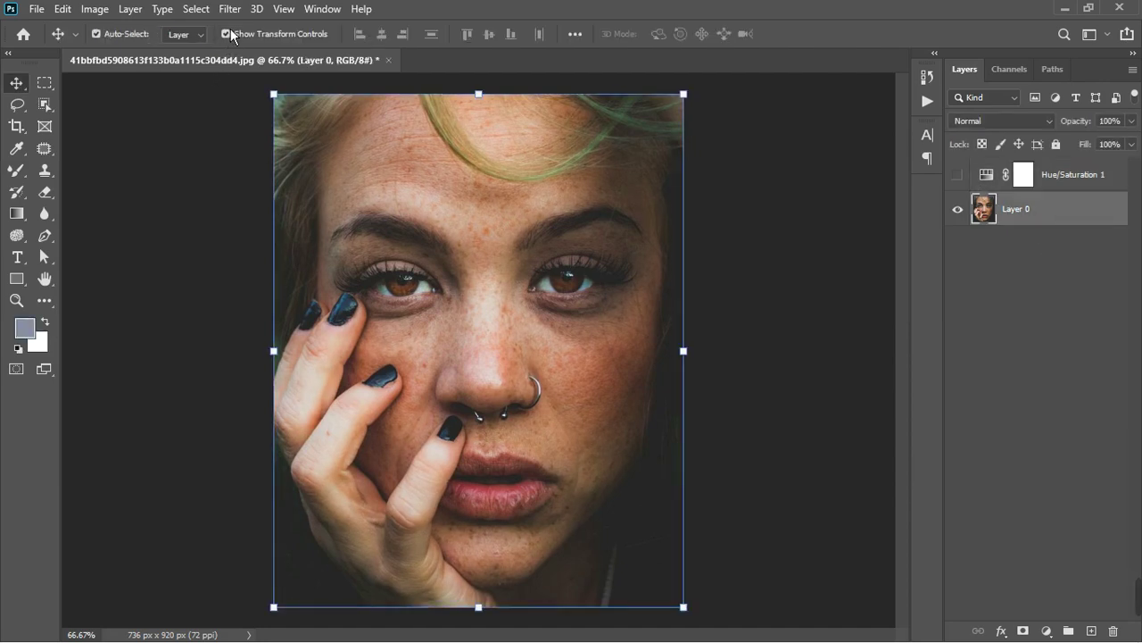
{"action": "left_click", "coordinate": [229, 9]}
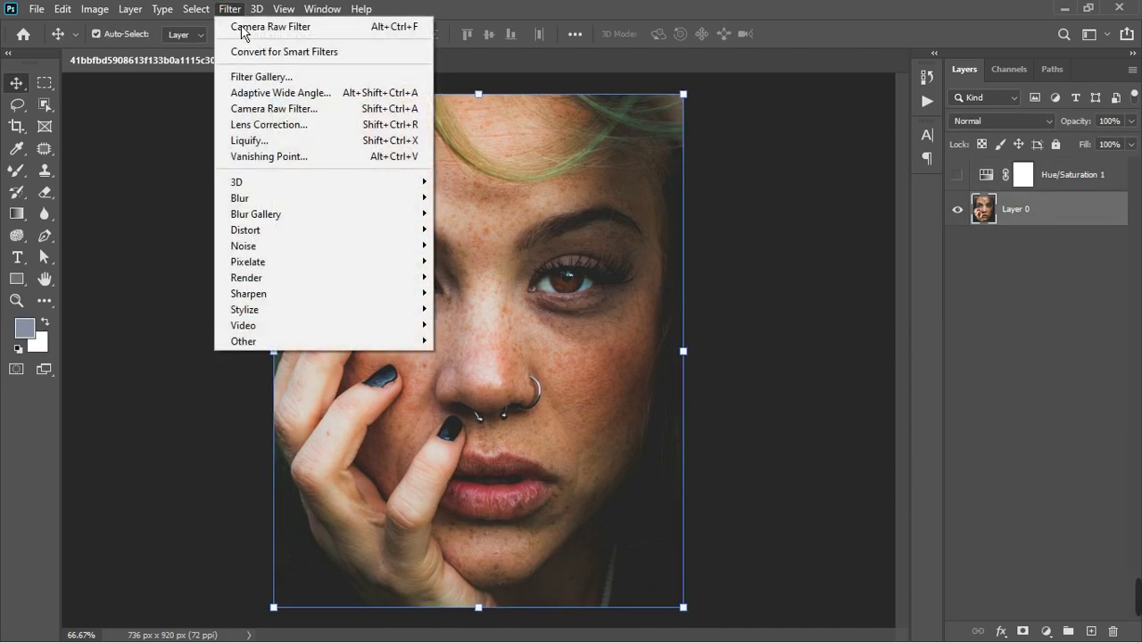
{"action": "mouse_move", "coordinate": [196, 12]}
{"action": "left_click", "coordinate": [215, 174]}
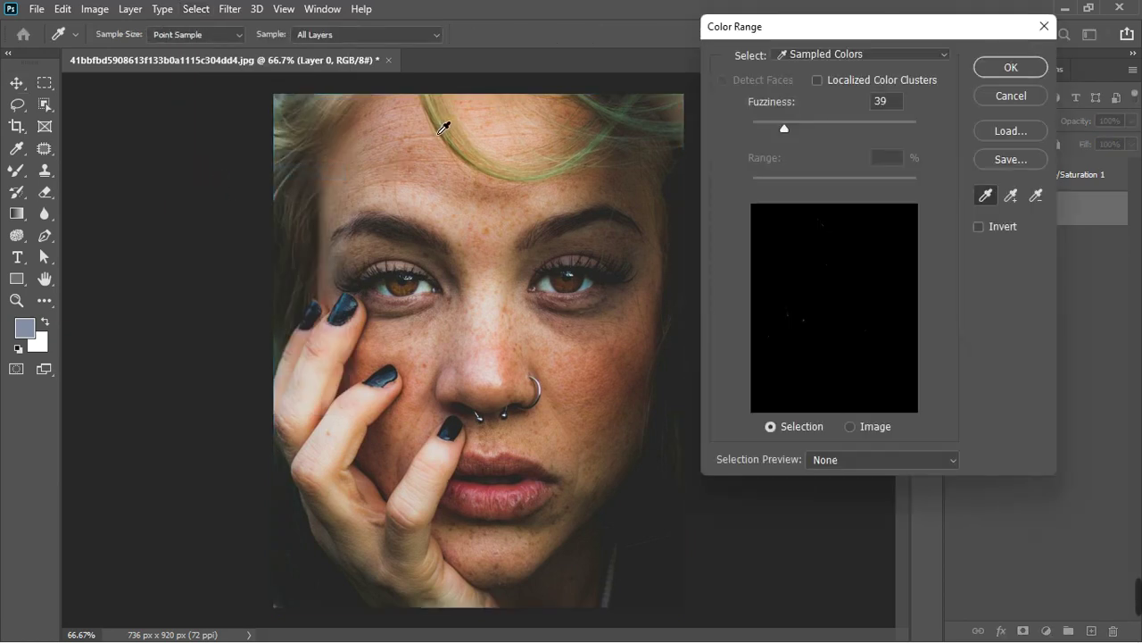
{"action": "left_click", "coordinate": [443, 125]}
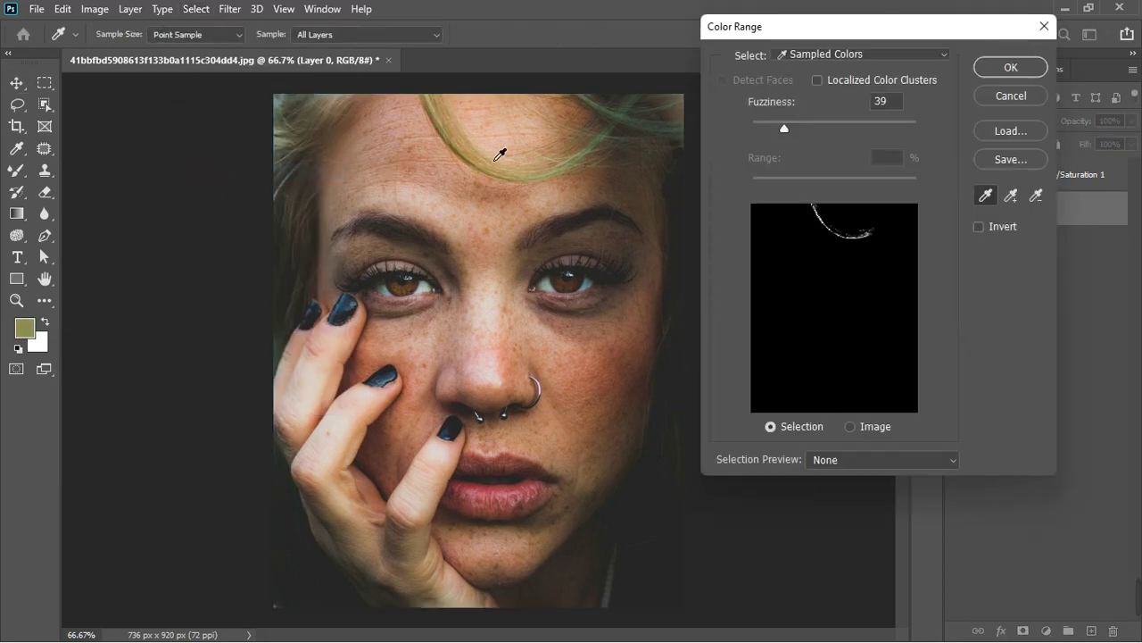
{"action": "left_click", "coordinate": [629, 122]}
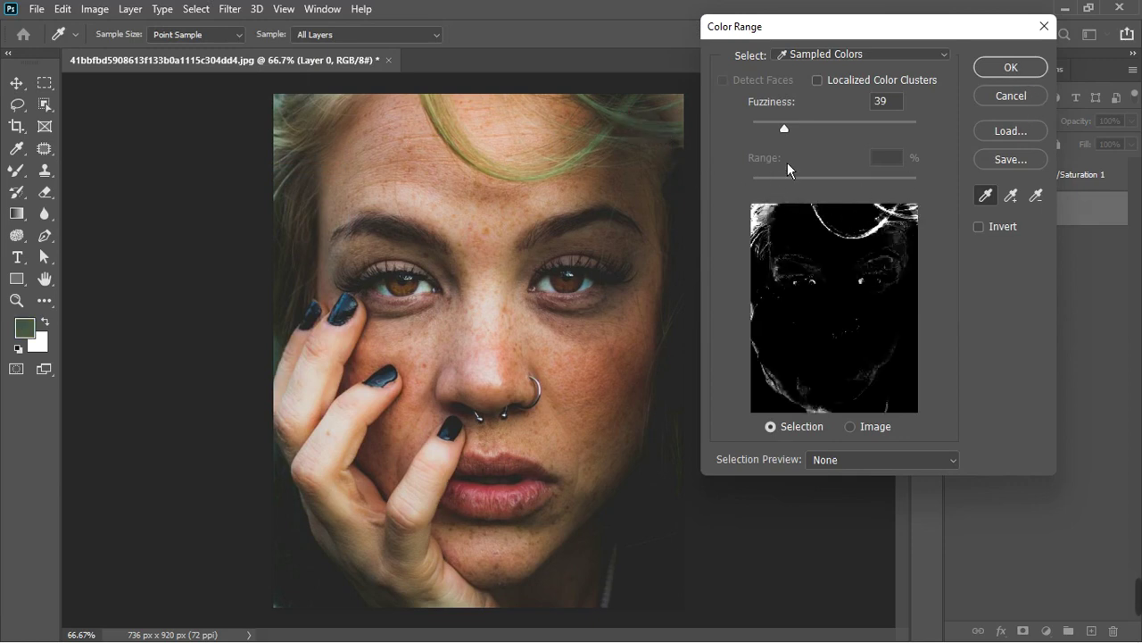
{"action": "mouse_move", "coordinate": [795, 136]}
{"action": "left_mouse_down"}
{"action": "mouse_move", "coordinate": [775, 138]}
{"action": "mouse_move", "coordinate": [794, 133]}
{"action": "left_mouse_up"}
{"action": "left_click", "coordinate": [1028, 73]}
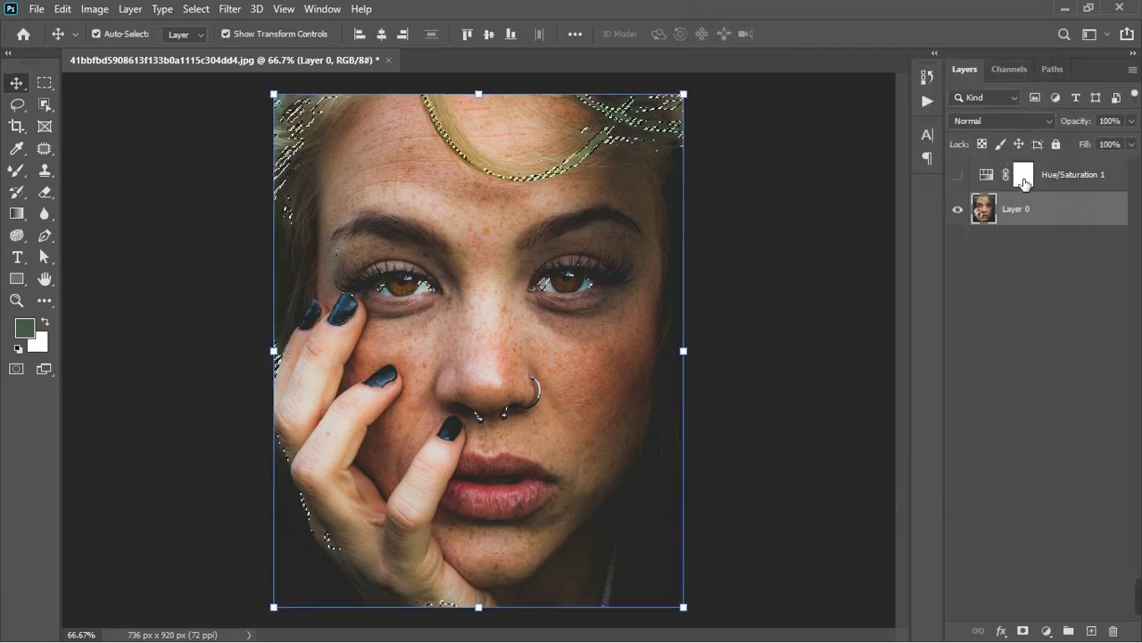
Show the Hue/Saturation layer, fill the hair selection on its mask with black at 100% opacity, deselect, and compare the result.
{"action": "left_click", "coordinate": [970, 179]}
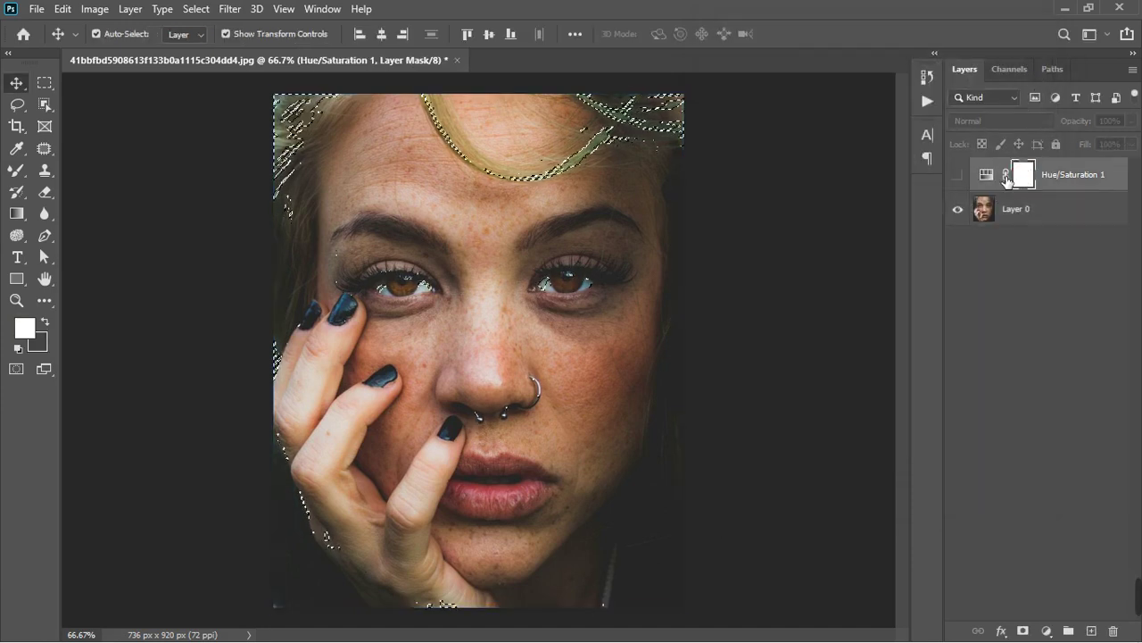
{"action": "left_click", "coordinate": [958, 175]}
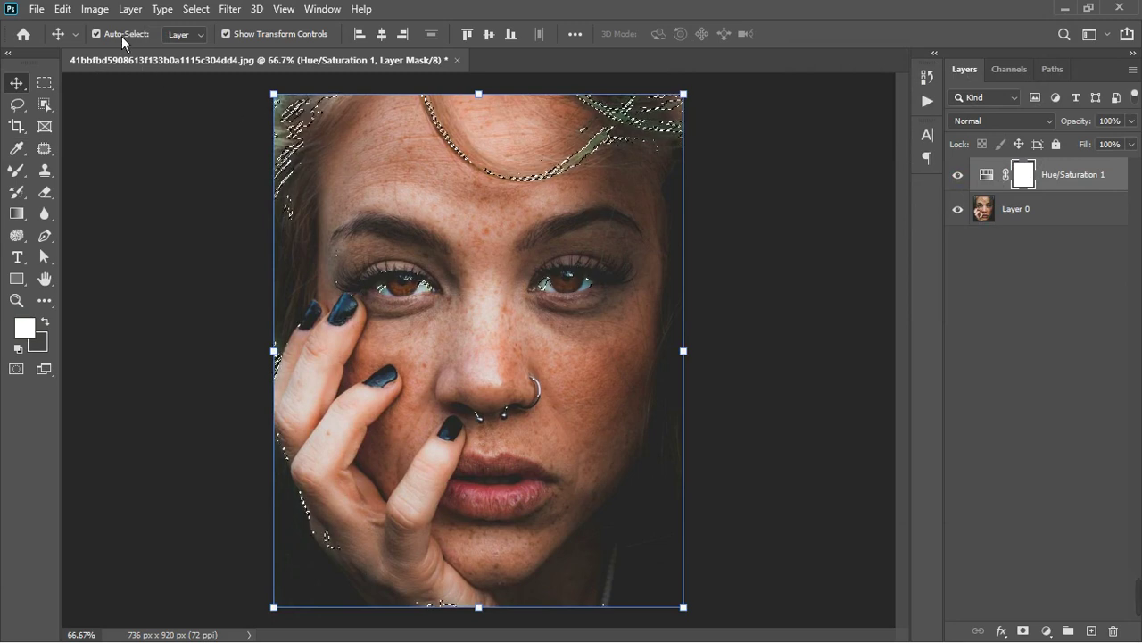
{"action": "left_click", "coordinate": [63, 10]}
{"action": "left_click", "coordinate": [122, 274]}
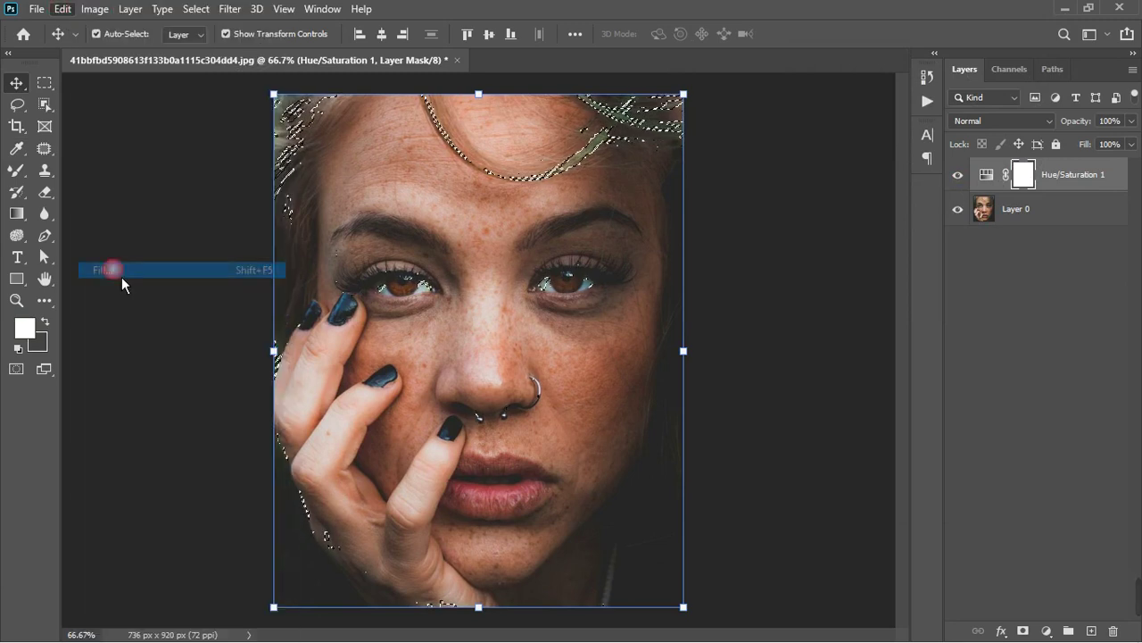
{"action": "left_click", "coordinate": [603, 163]}
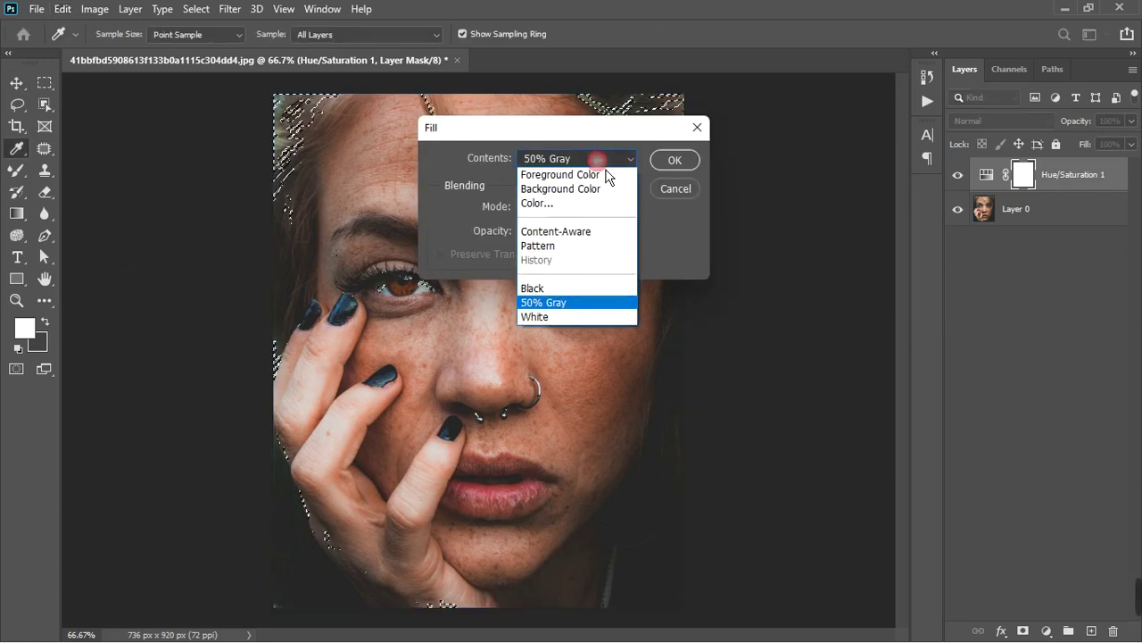
{"action": "left_click", "coordinate": [585, 288]}
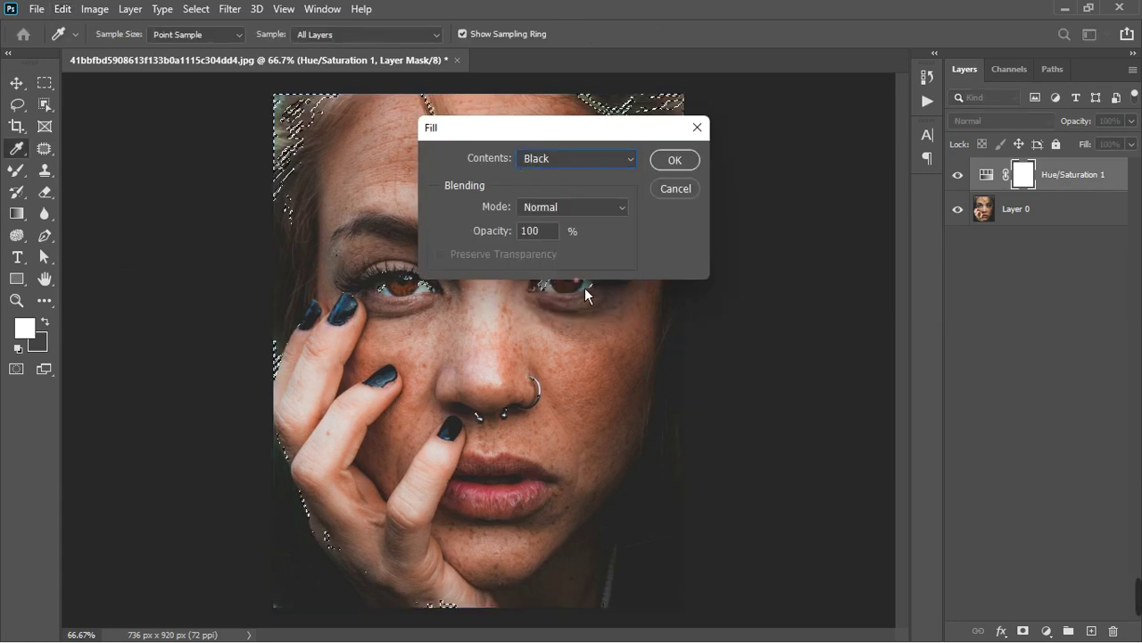
{"action": "left_click", "coordinate": [682, 162]}
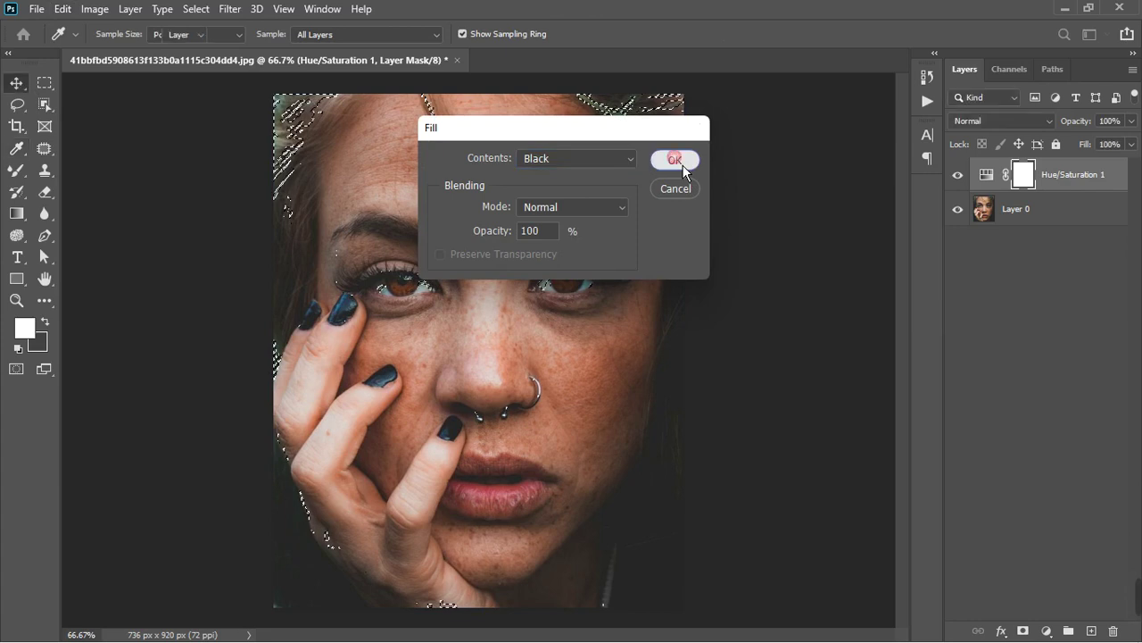
{"action": "key", "text": "v"}
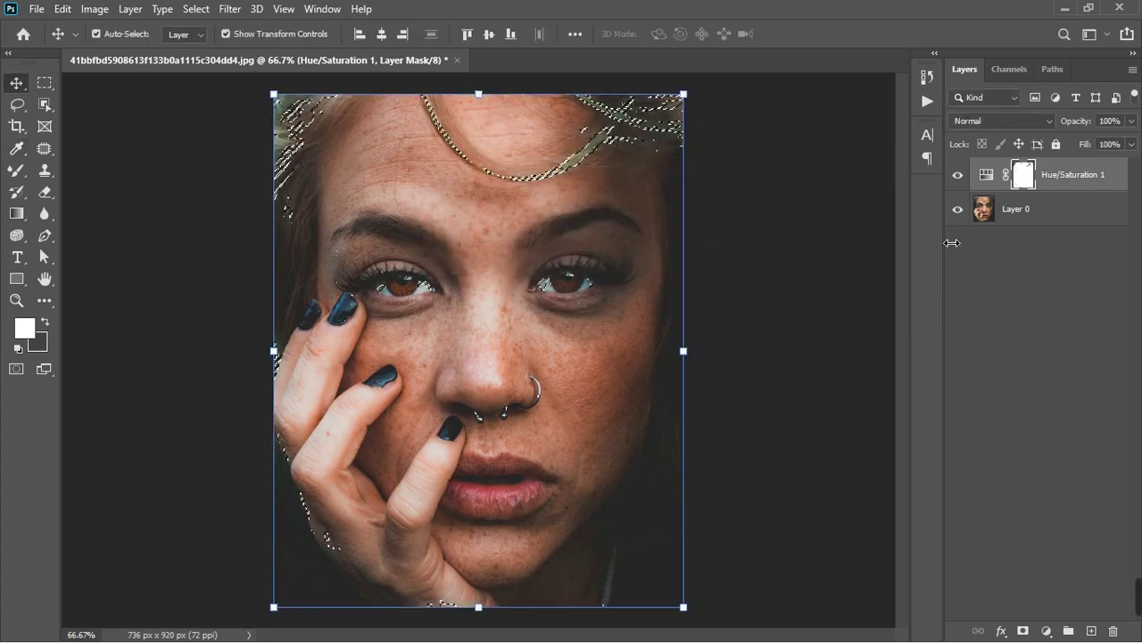
{"action": "left_click", "coordinate": [1048, 288]}
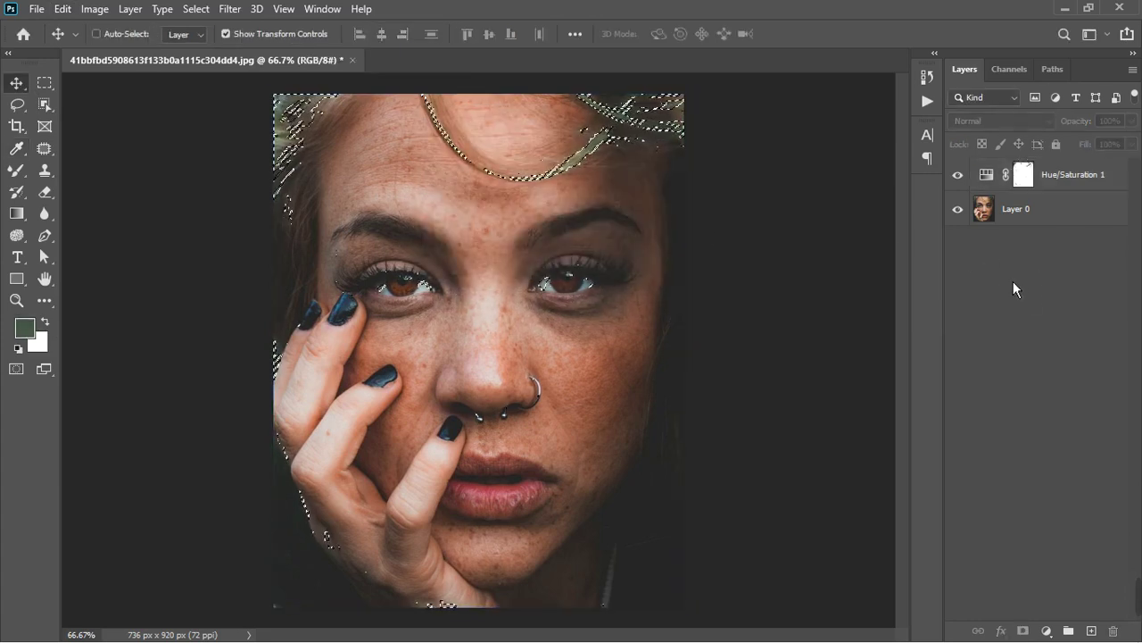
{"action": "key", "text": "ctrl+d"}
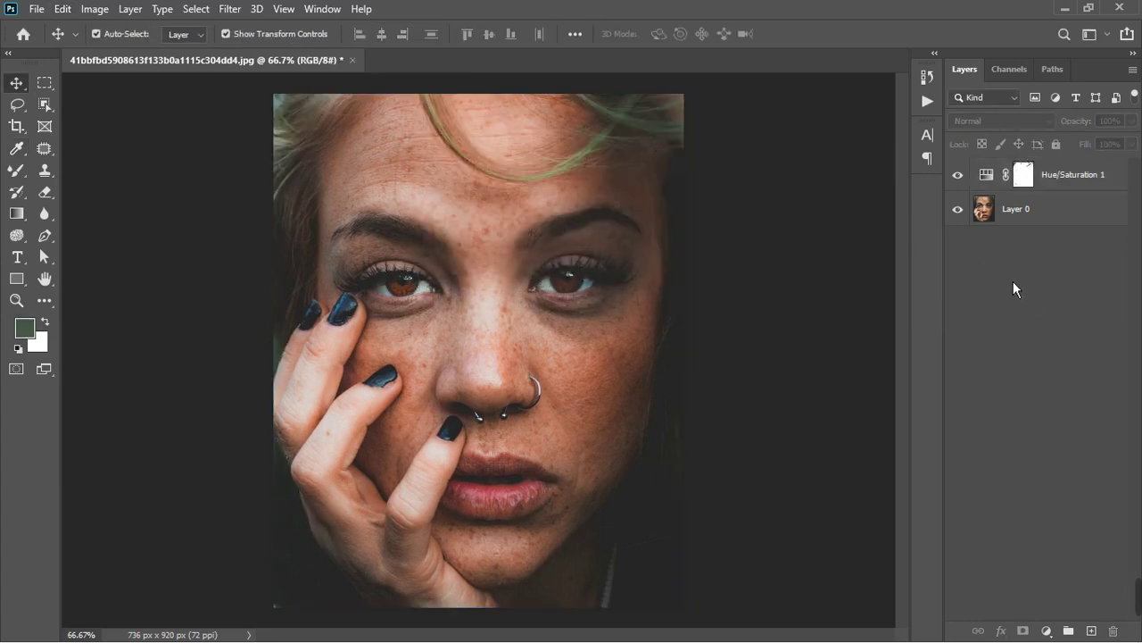
{"action": "left_click", "coordinate": [958, 175]}
{"action": "left_click", "coordinate": [959, 176]}
Paint black over the lower face on the Hue/Saturation layer mask using a soft brush of size 400.
{"action": "left_click", "coordinate": [1023, 175]}
{"action": "left_click", "coordinate": [45, 322]}
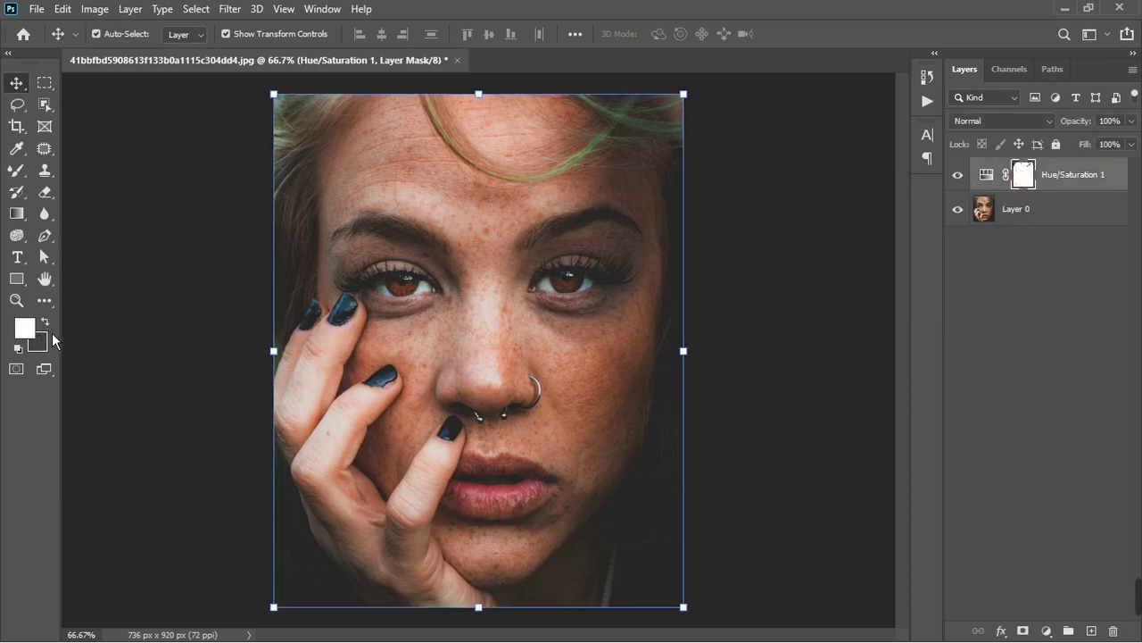
{"action": "left_click", "coordinate": [18, 349]}
{"action": "key", "text": "x"}
{"action": "left_click", "coordinate": [16, 170]}
{"action": "left_click", "coordinate": [64, 171]}
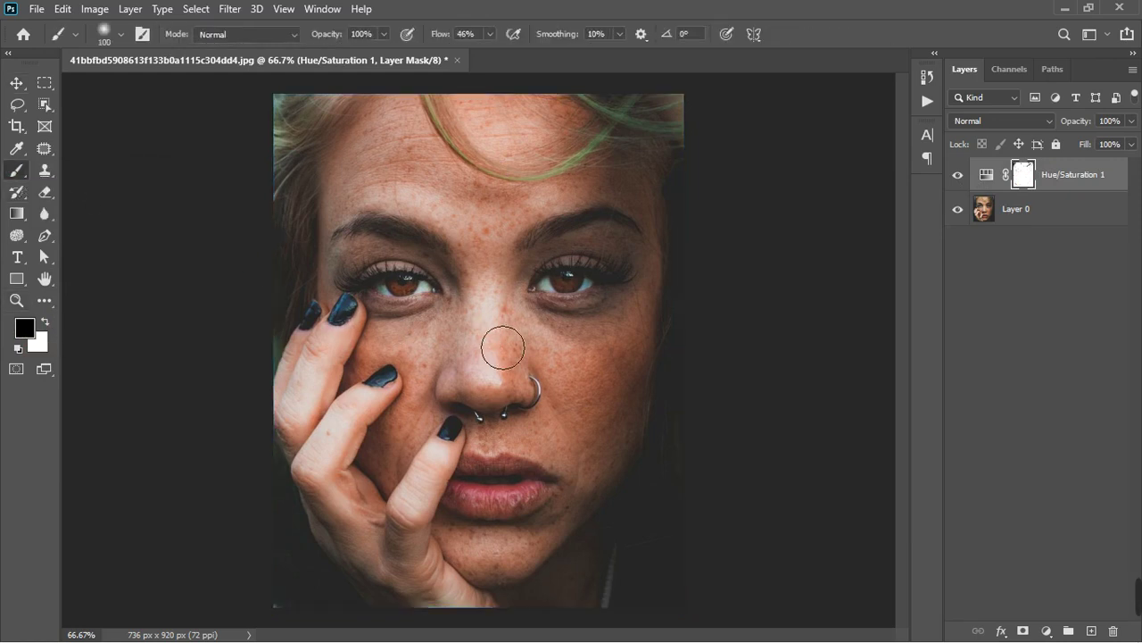
{"action": "key", "text": "bracketright"}
{"action": "key", "text": "bracketright"}
{"action": "key", "text": "bracketright"}
{"action": "key", "text": "bracketright"}
{"action": "key", "text": "bracketright"}
{"action": "key", "text": "bracketright"}
{"action": "key", "text": "bracketright"}
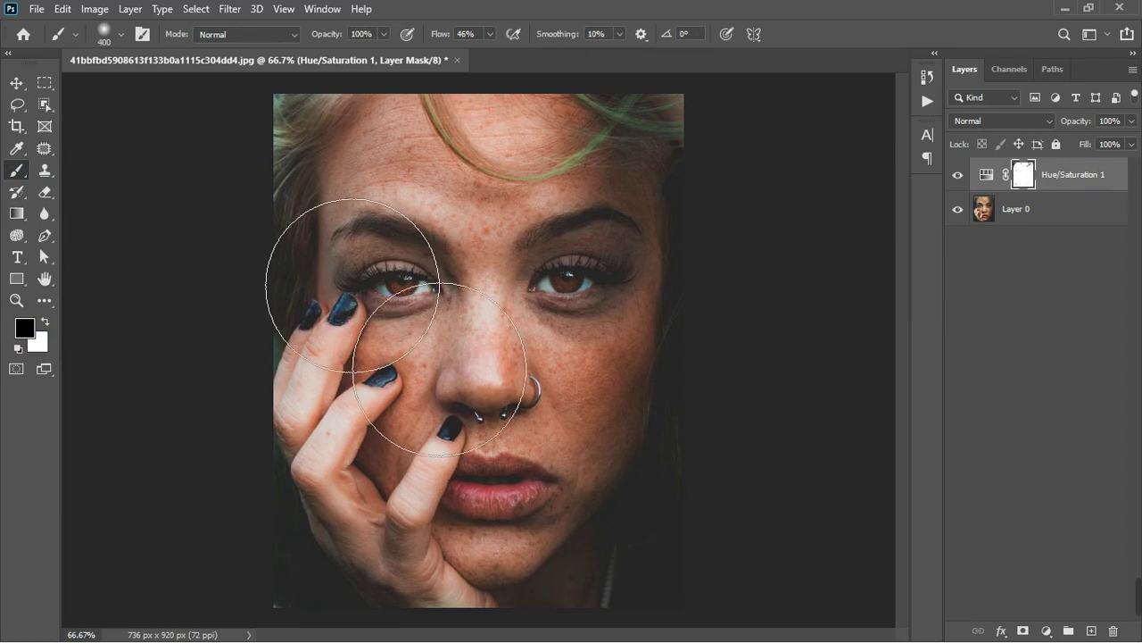
{"action": "mouse_move", "coordinate": [698, 472]}
{"action": "left_mouse_down"}
{"action": "mouse_move", "coordinate": [555, 504]}
{"action": "mouse_move", "coordinate": [441, 505]}
{"action": "mouse_move", "coordinate": [502, 500]}
{"action": "left_mouse_up"}
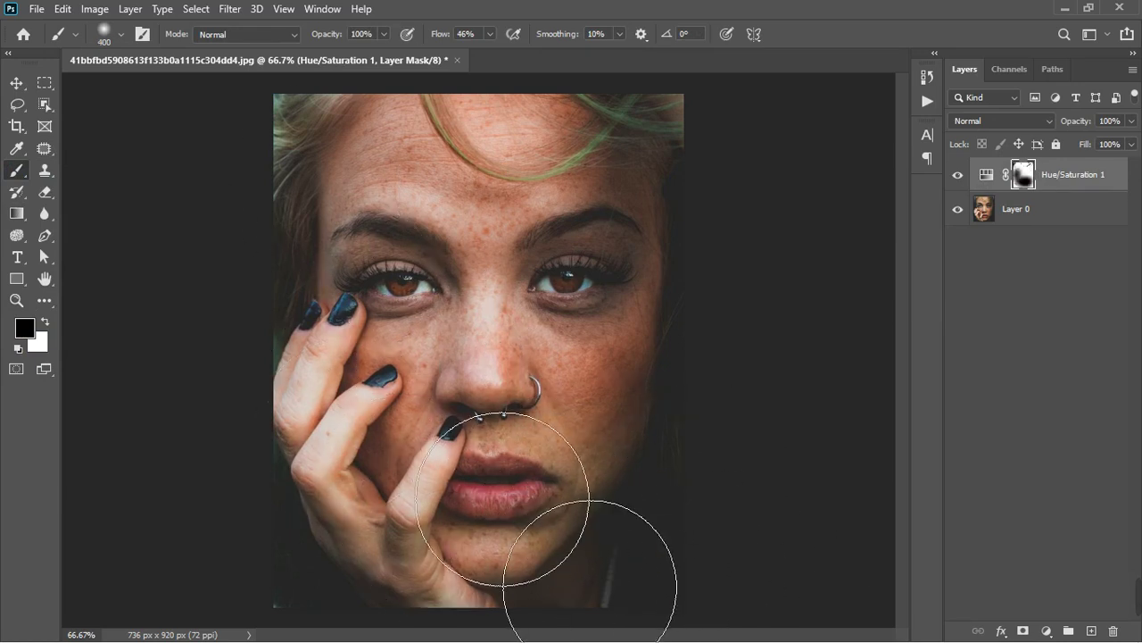
Paint white over the lower face on the layer mask to restore the skin tone adjustment there.
{"action": "key", "text": "x"}
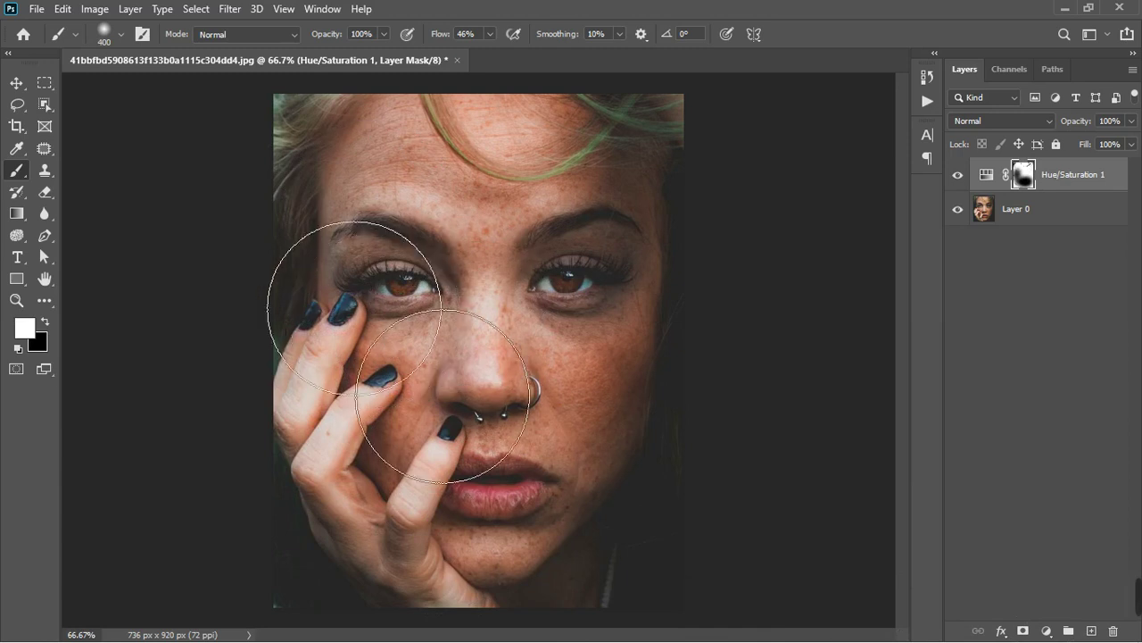
{"action": "mouse_move", "coordinate": [541, 358]}
{"action": "left_mouse_down"}
{"action": "mouse_move", "coordinate": [323, 458]}
{"action": "mouse_move", "coordinate": [515, 476]}
{"action": "left_mouse_up"}
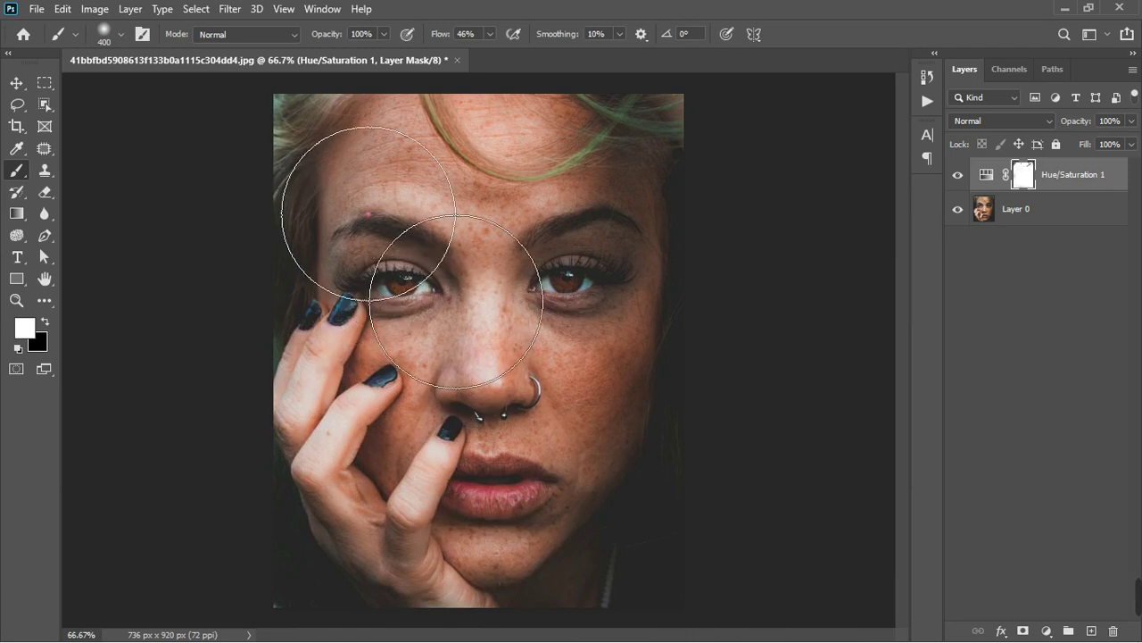
Reduce the brush size to 175.
{"action": "key", "text": "bracketleft"}
{"action": "key", "text": "bracketleft"}
{"action": "key", "text": "bracketleft"}
{"action": "key", "text": "bracketleft"}
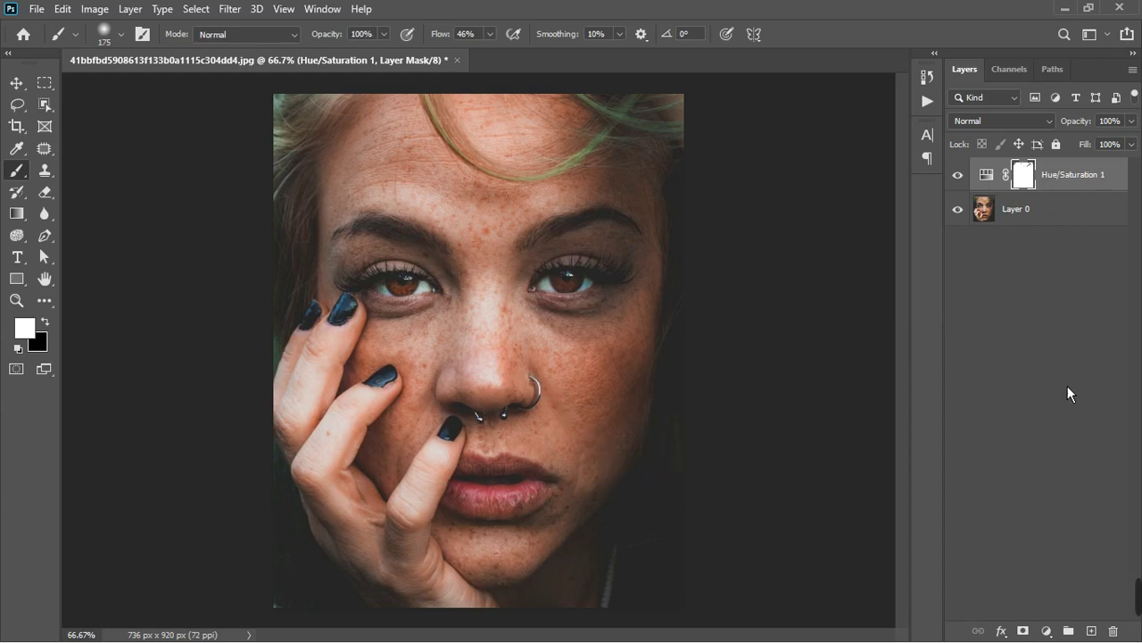
Add a second Hue/Saturation adjustment layer and sample the cheek skin with on-image adjustment to target the Reds range.
{"action": "left_click", "coordinate": [1049, 628]}
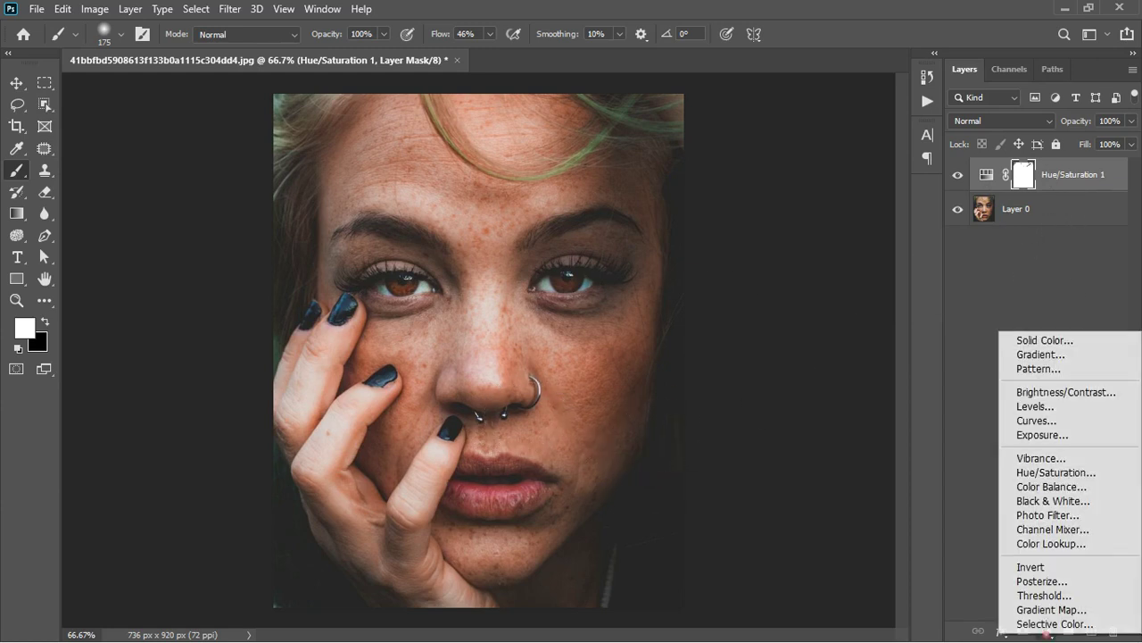
{"action": "left_click", "coordinate": [1053, 472]}
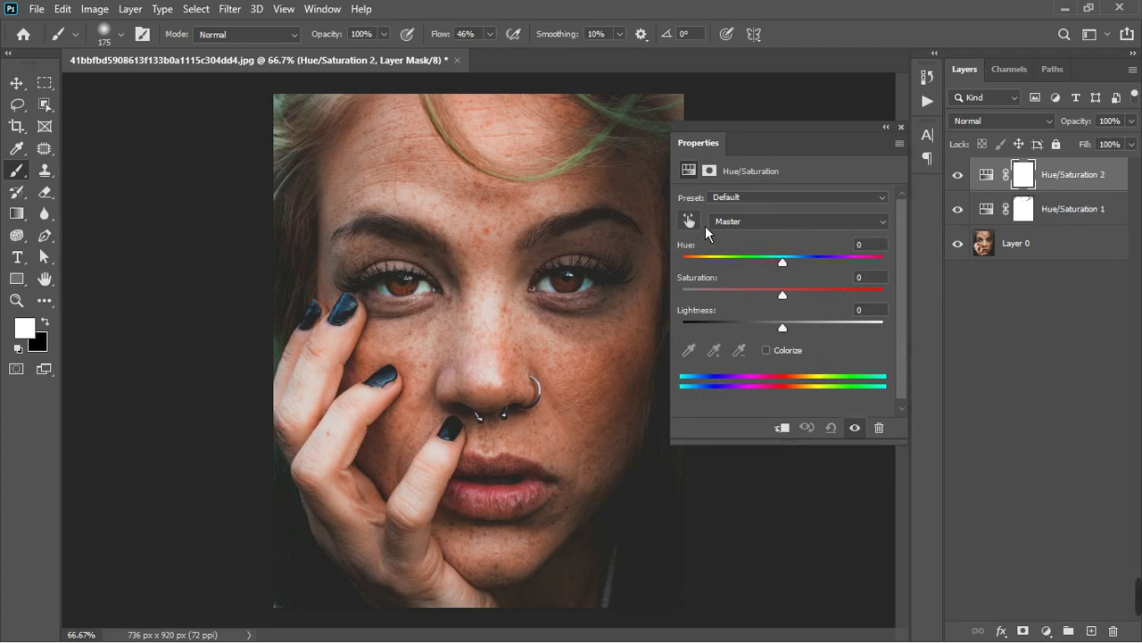
{"action": "left_click", "coordinate": [694, 227]}
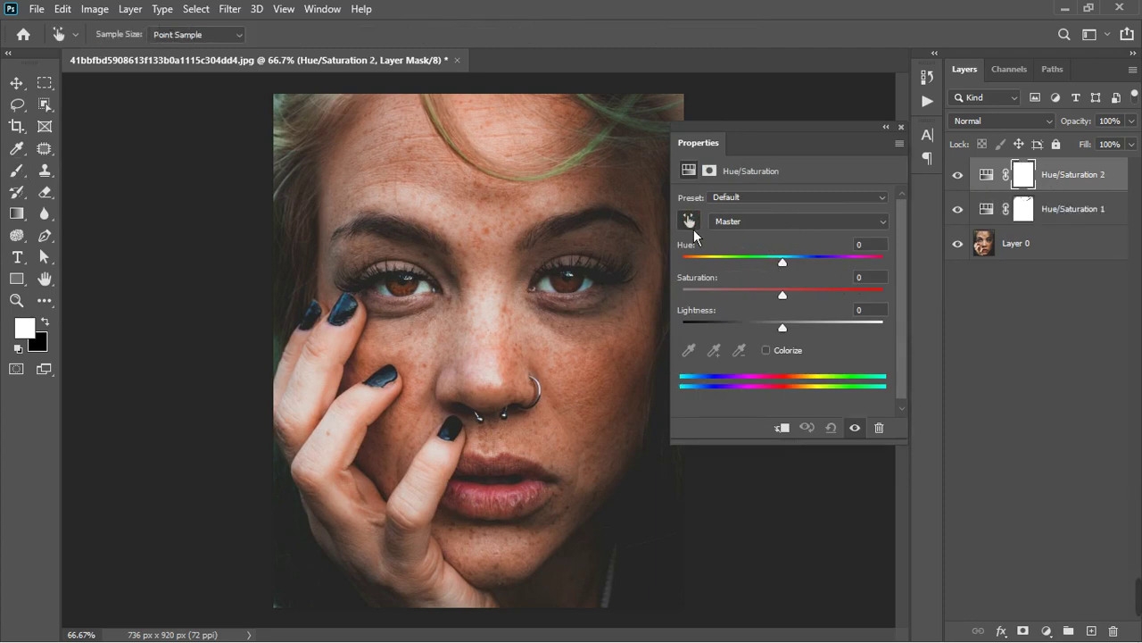
{"action": "left_click", "coordinate": [622, 388]}
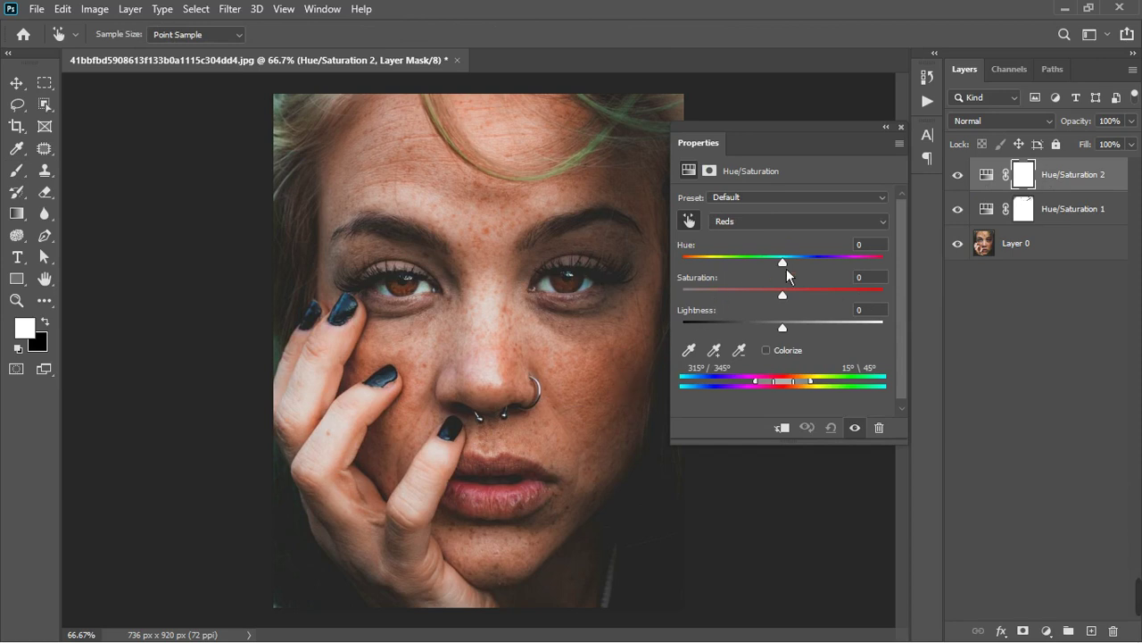
Push the Reds hue to +100 as a preview and narrow the affected color range to 310°/332° and 355°\20°.
{"action": "left_click_drag", "start_coordinate": [787, 270], "coordinate": [850, 262]}
{"action": "mouse_move", "coordinate": [787, 388]}
{"action": "left_mouse_down"}
{"action": "mouse_move", "coordinate": [773, 401]}
{"action": "mouse_move", "coordinate": [821, 379]}
{"action": "mouse_move", "coordinate": [776, 393]}
{"action": "left_mouse_up"}
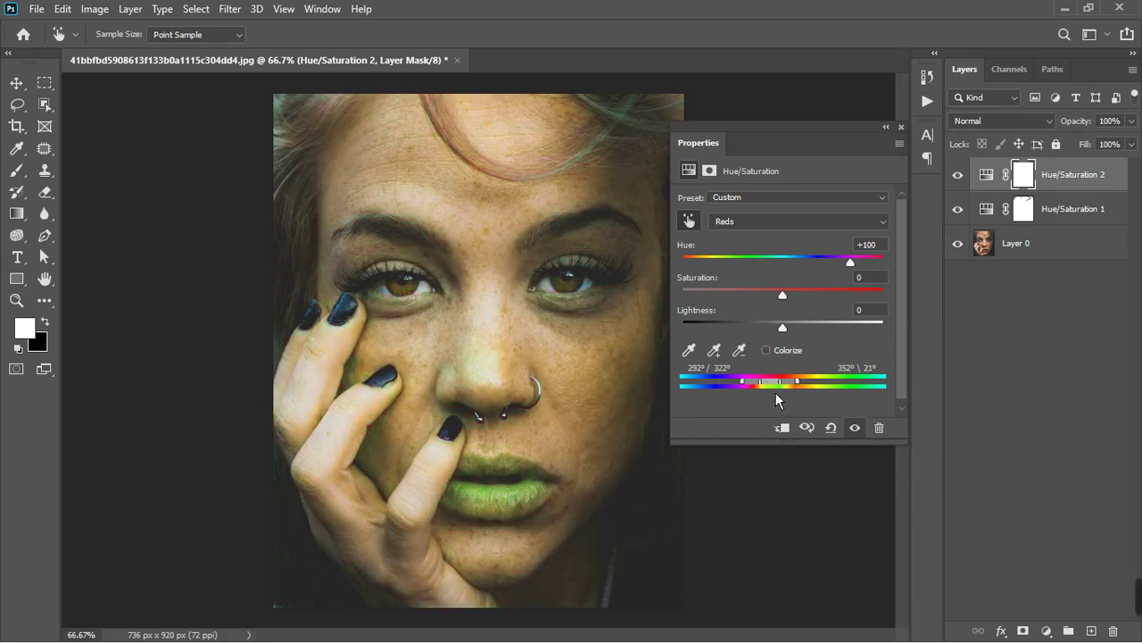
{"action": "left_click", "coordinate": [858, 428]}
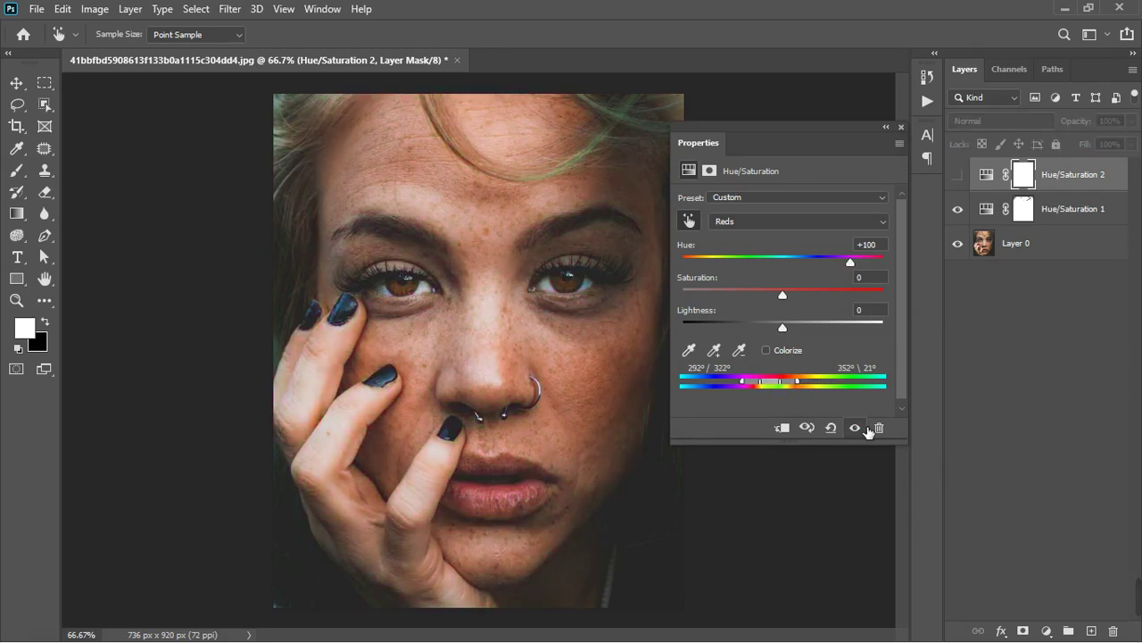
{"action": "left_click", "coordinate": [857, 429]}
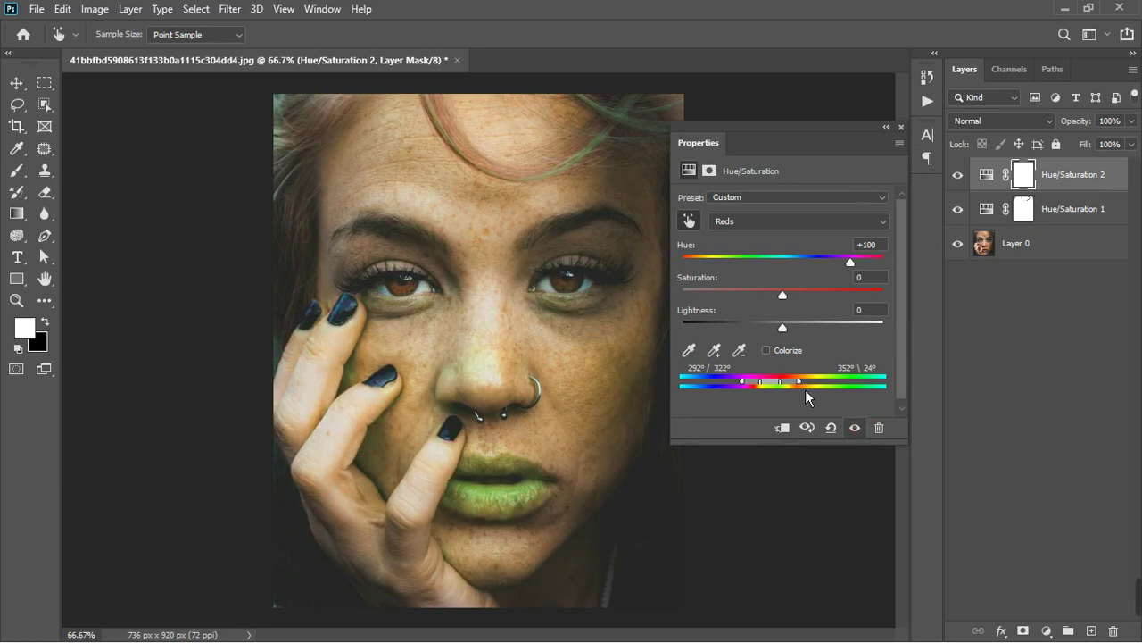
{"action": "left_click_drag", "start_coordinate": [805, 389], "coordinate": [808, 389]}
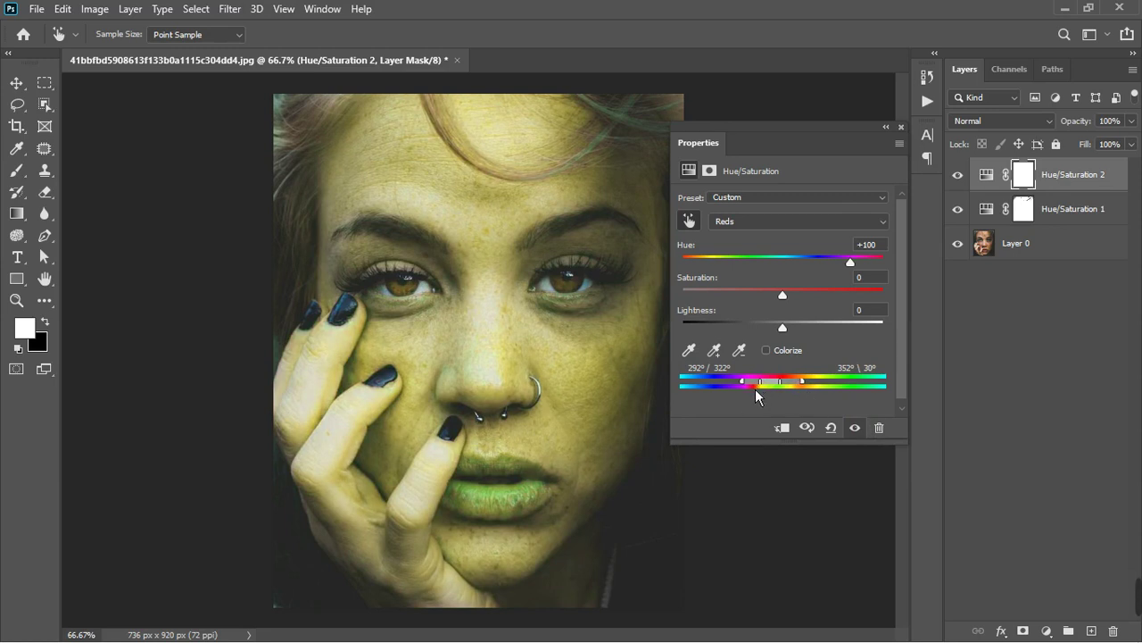
{"action": "left_click_drag", "start_coordinate": [755, 389], "coordinate": [782, 389]}
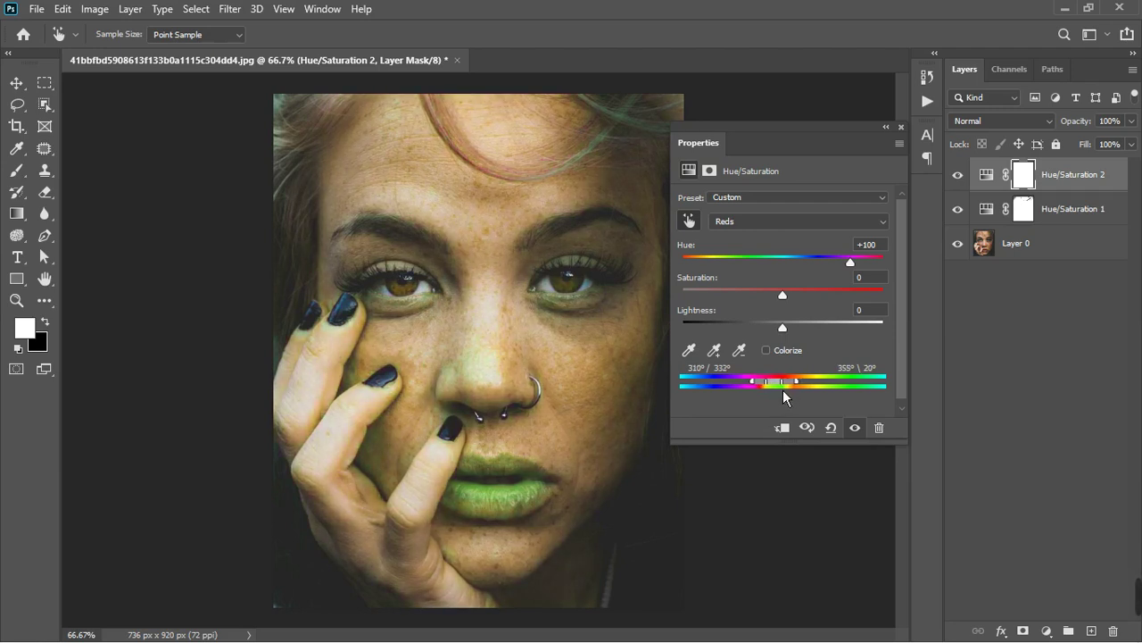
Reopen the Hue/Saturation 2 properties, set the Reds hue to +12, and close them.
{"action": "left_click", "coordinate": [901, 126]}
{"action": "key", "text": "b"}
{"action": "double_click", "coordinate": [987, 174]}
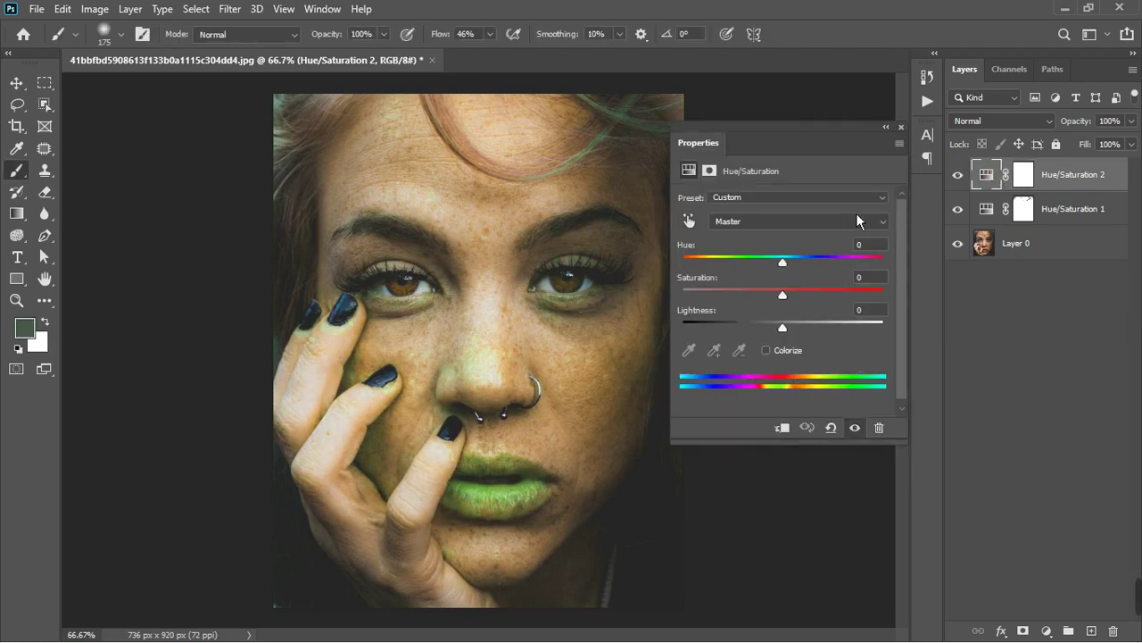
{"action": "left_click", "coordinate": [794, 221]}
{"action": "left_click", "coordinate": [766, 256]}
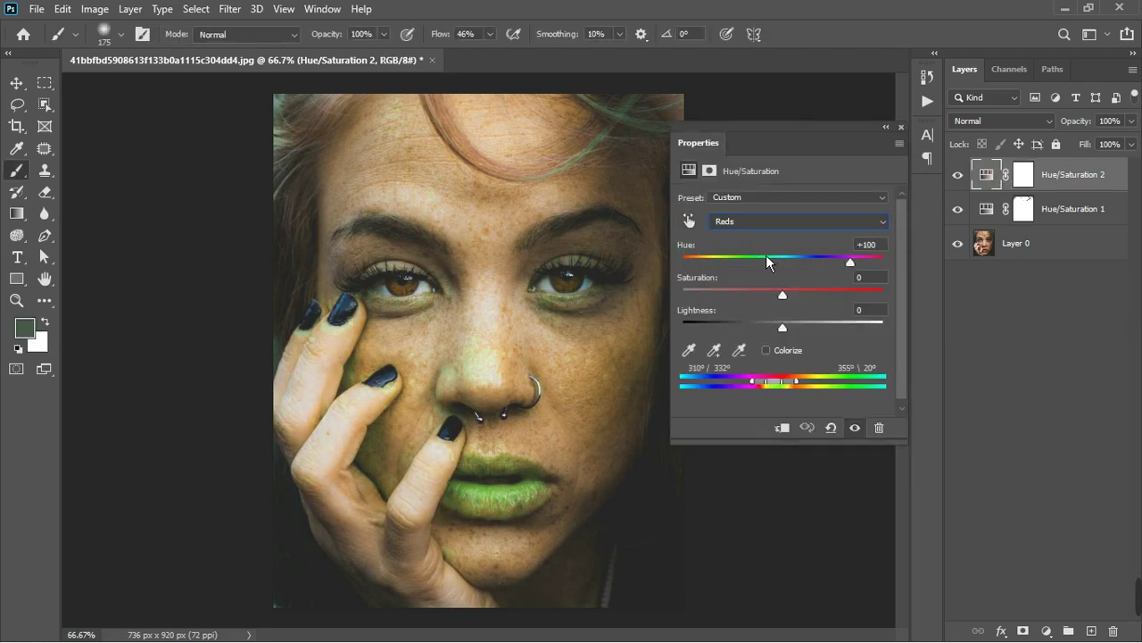
{"action": "left_click_drag", "start_coordinate": [849, 262], "coordinate": [765, 280]}
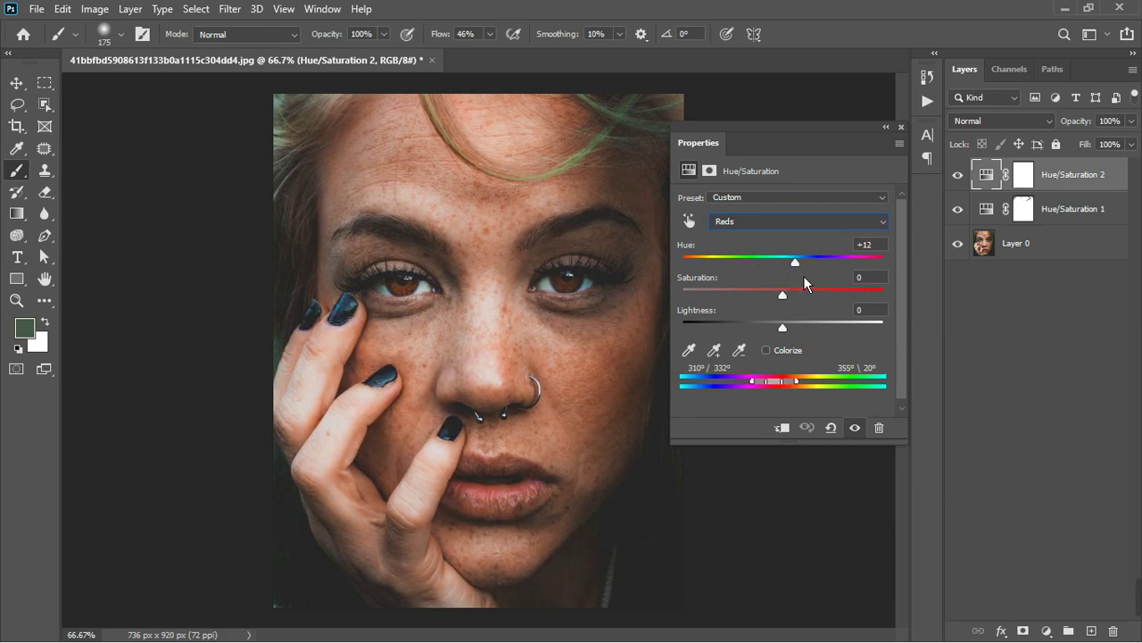
{"action": "left_click", "coordinate": [914, 133]}
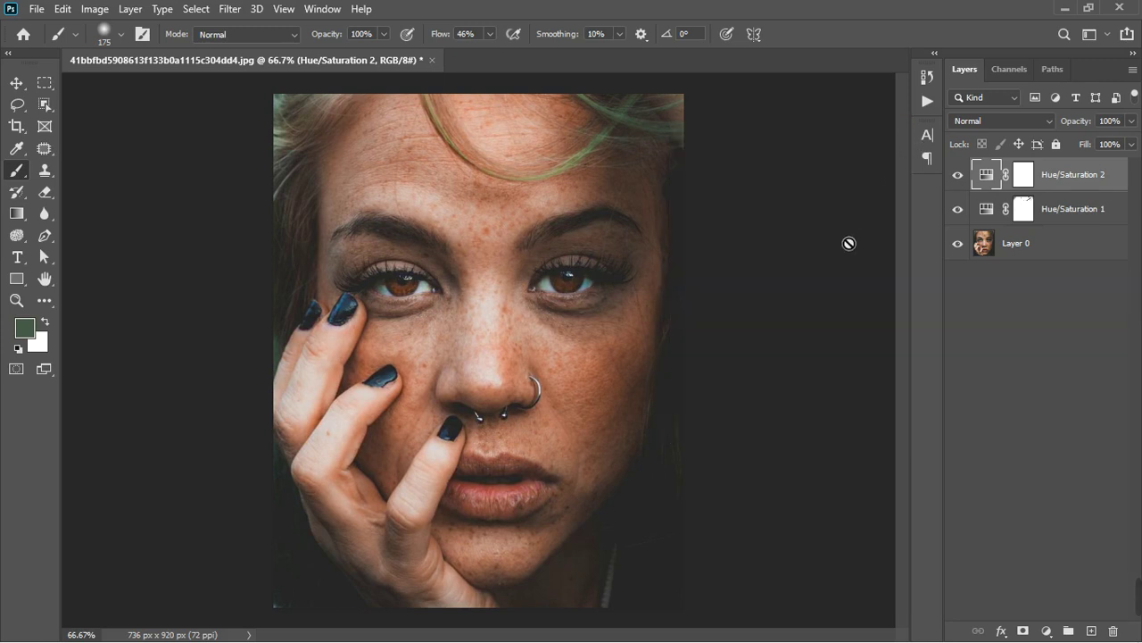
Set the Master saturation of Hue/Saturation 2 to about -15 with lightness at 0, and compare with the layer hidden and shown.
{"action": "double_click", "coordinate": [986, 175]}
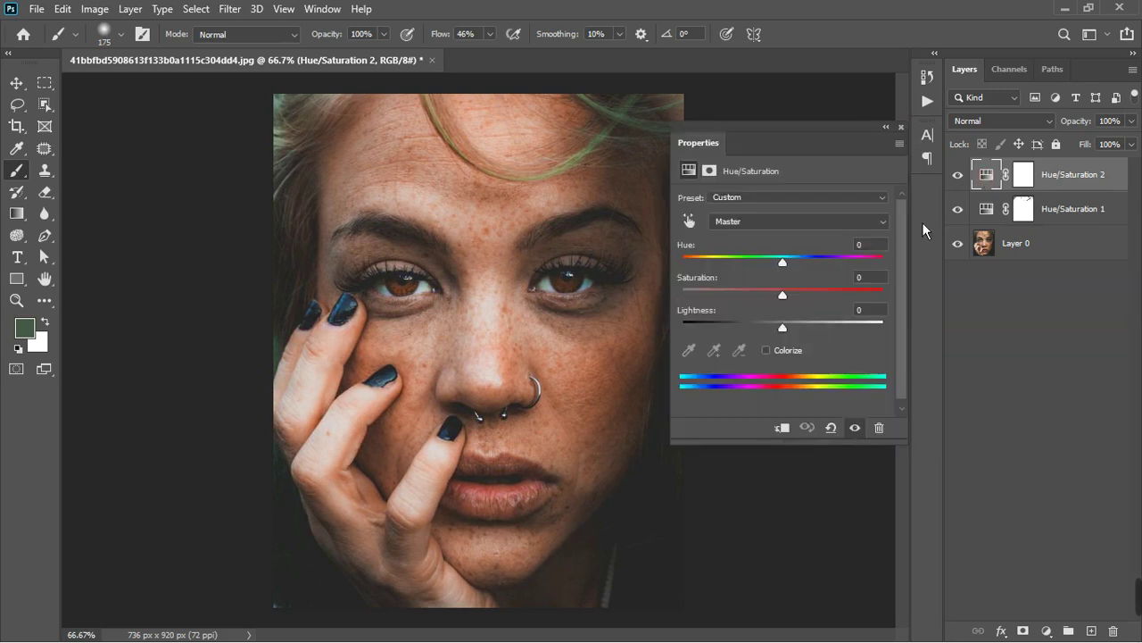
{"action": "left_click_drag", "start_coordinate": [791, 335], "coordinate": [794, 332]}
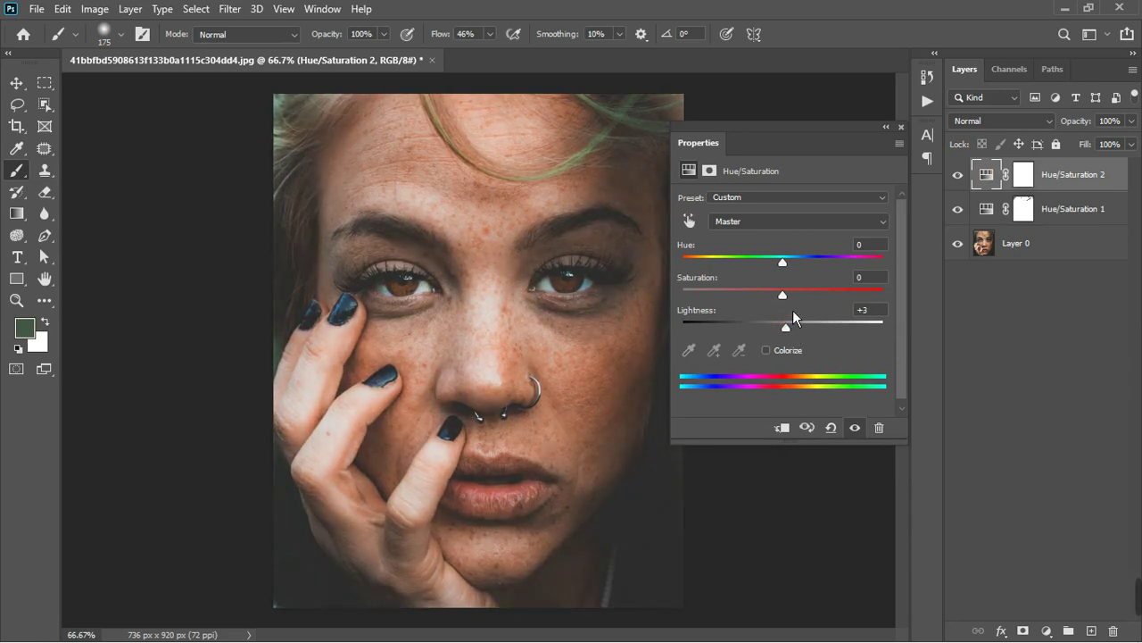
{"action": "left_click_drag", "start_coordinate": [790, 303], "coordinate": [778, 307]}
{"action": "left_click", "coordinate": [778, 323]}
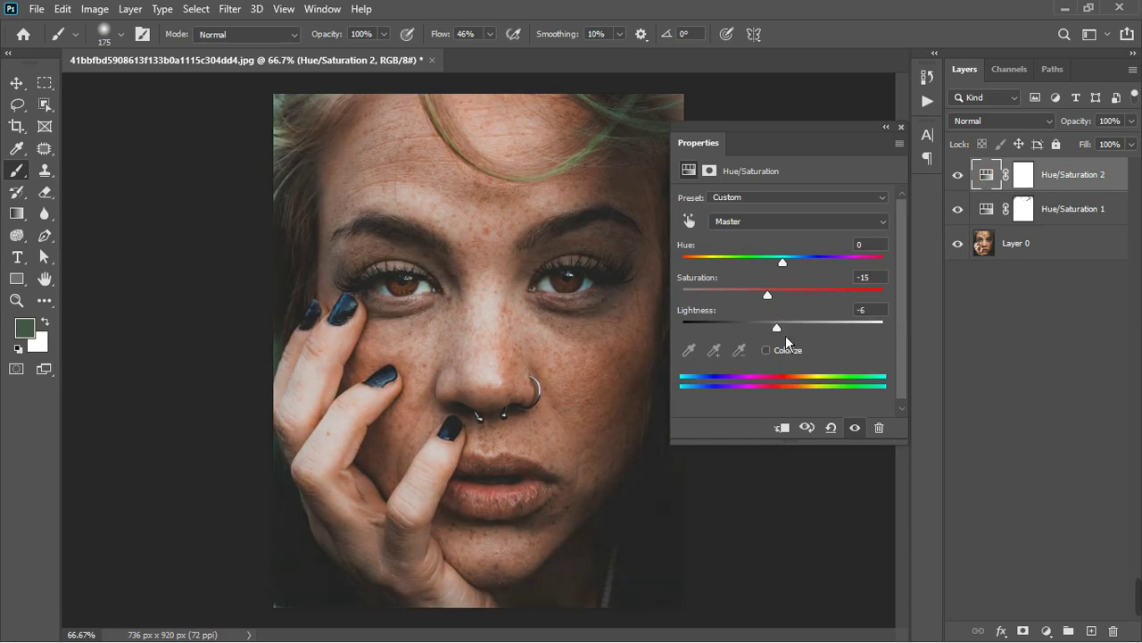
{"action": "type", "text": "0"}
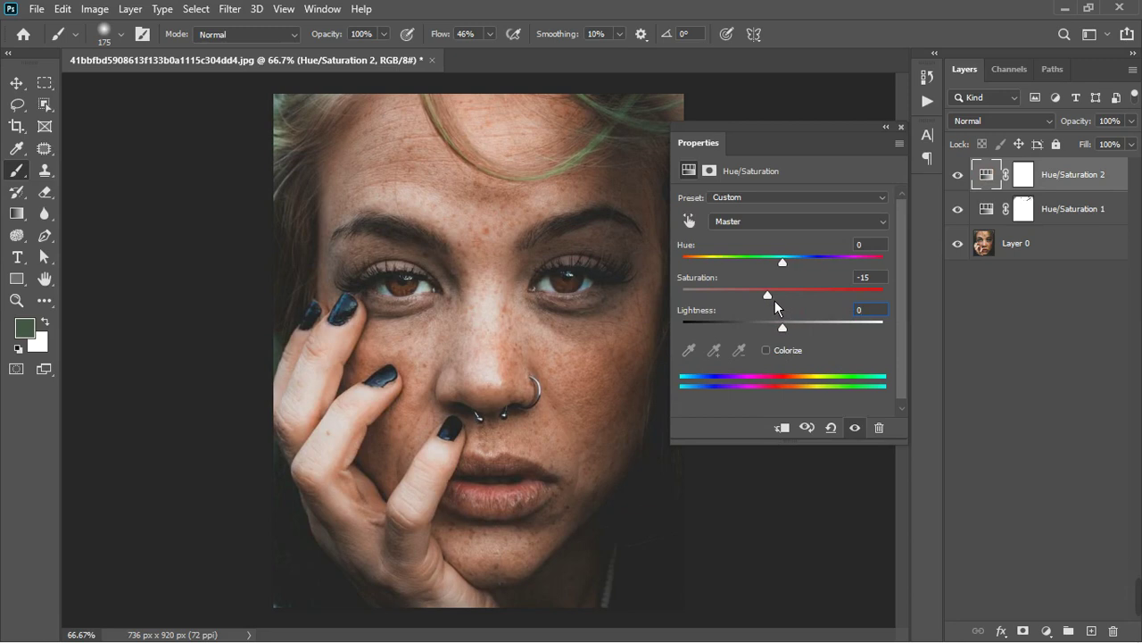
{"action": "left_click_drag", "start_coordinate": [774, 301], "coordinate": [773, 303]}
{"action": "left_click", "coordinate": [902, 127]}
{"action": "left_click", "coordinate": [958, 176]}
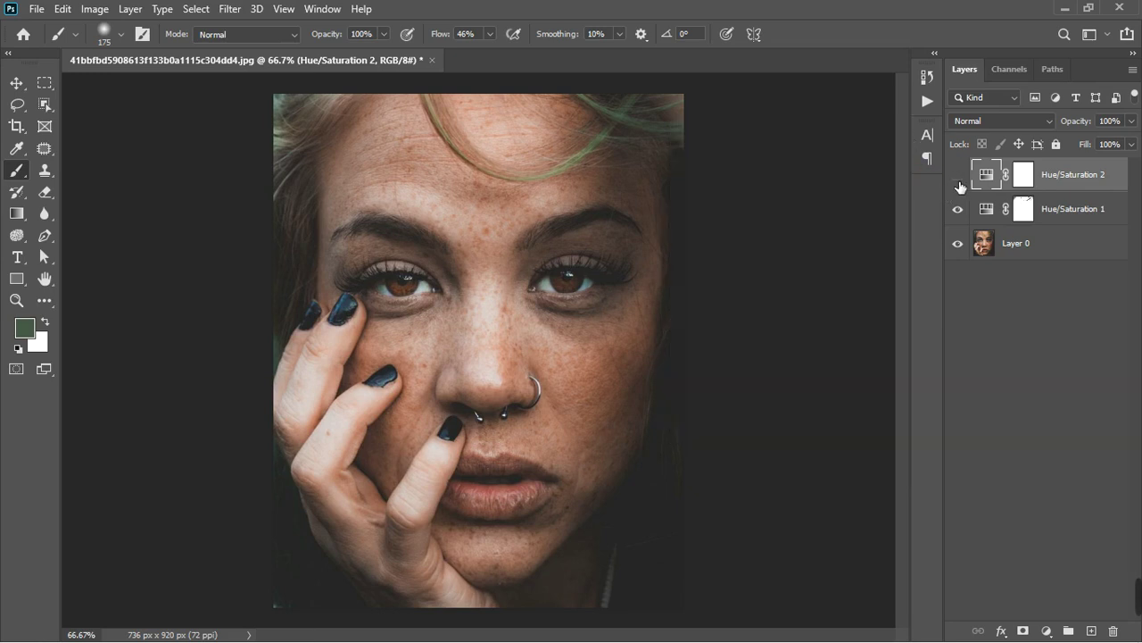
{"action": "left_click", "coordinate": [958, 176]}
Stamp all visible layers into a new merged layer and duplicate it twice.
{"action": "key", "text": "ctrl+shift+alt+e"}
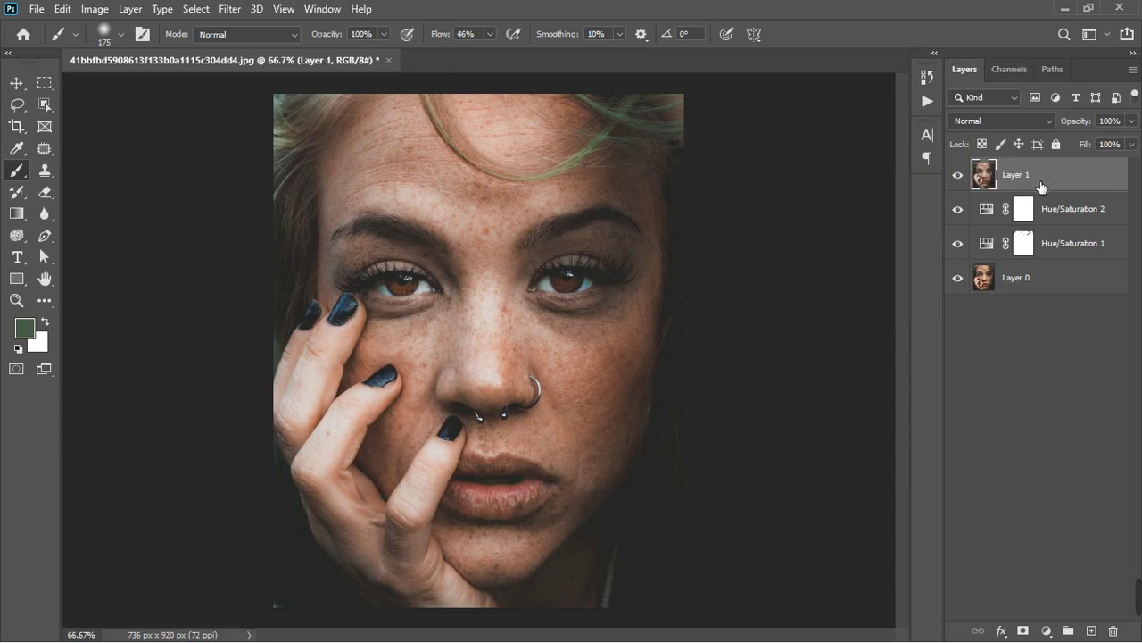
{"action": "key", "text": "ctrl+j"}
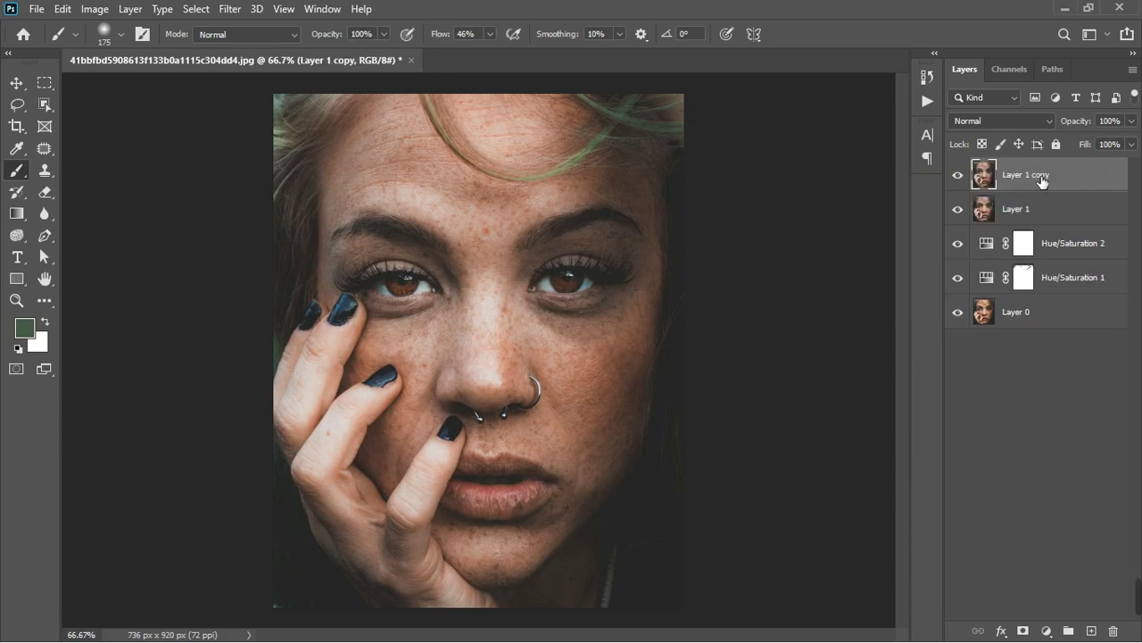
{"action": "key", "text": "ctrl+j"}
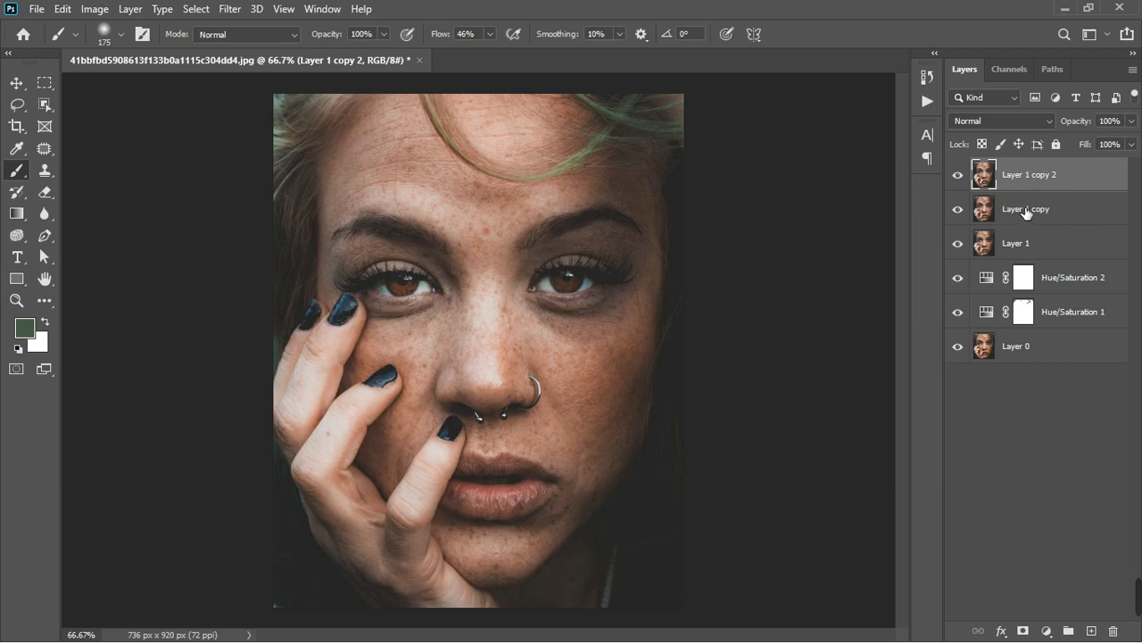
Hide the upper duplicate, then rename the lower duplicate "color" and the upper one "texture".
{"action": "left_click", "coordinate": [958, 175]}
{"action": "double_click", "coordinate": [1027, 212]}
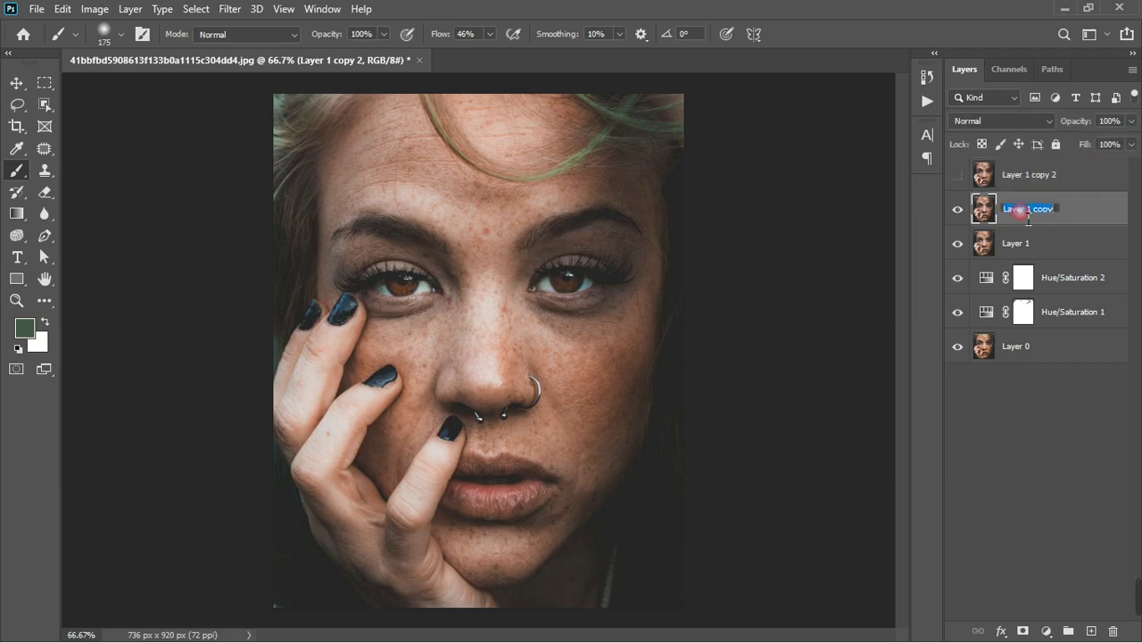
{"action": "type", "text": "color"}
{"action": "key", "text": "Return"}
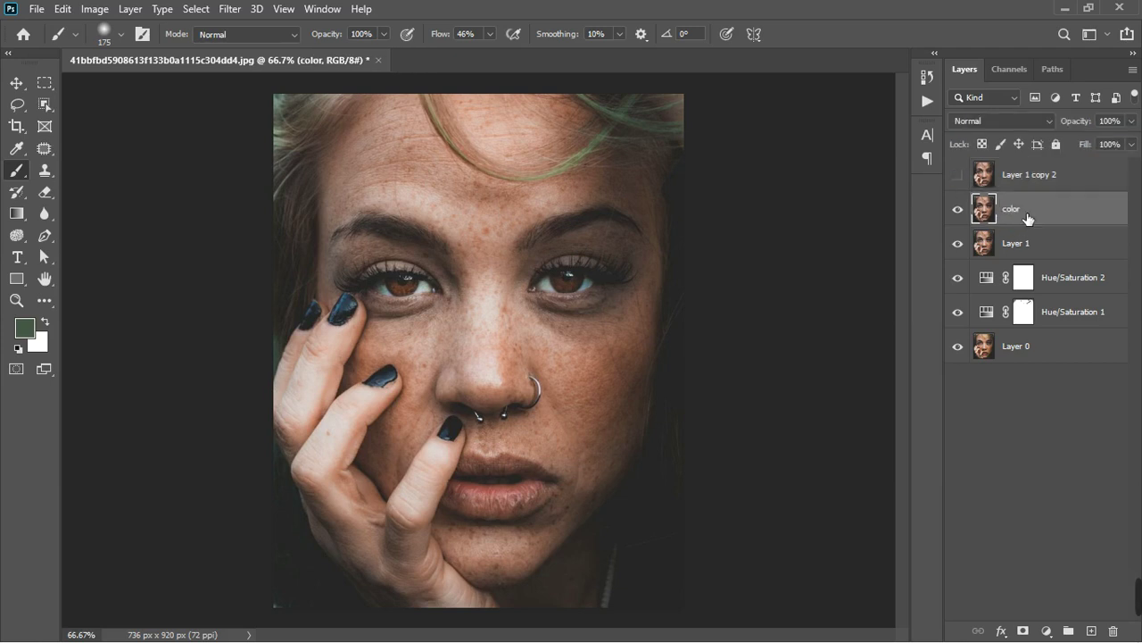
{"action": "left_click", "coordinate": [1030, 181]}
{"action": "double_click", "coordinate": [1030, 175]}
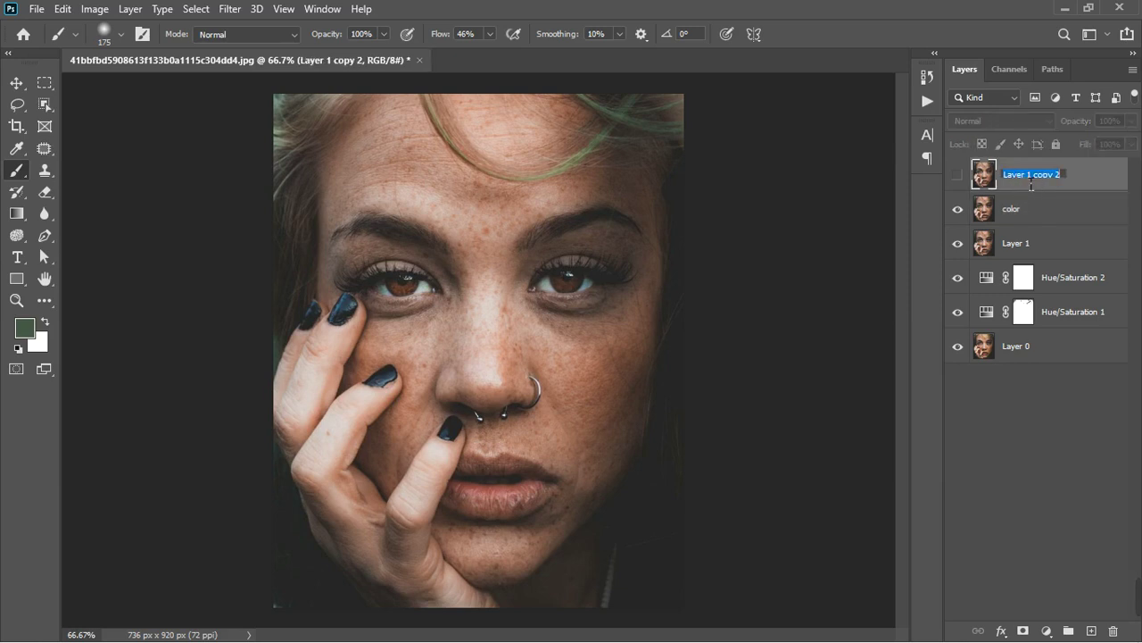
{"action": "key", "text": "Return"}
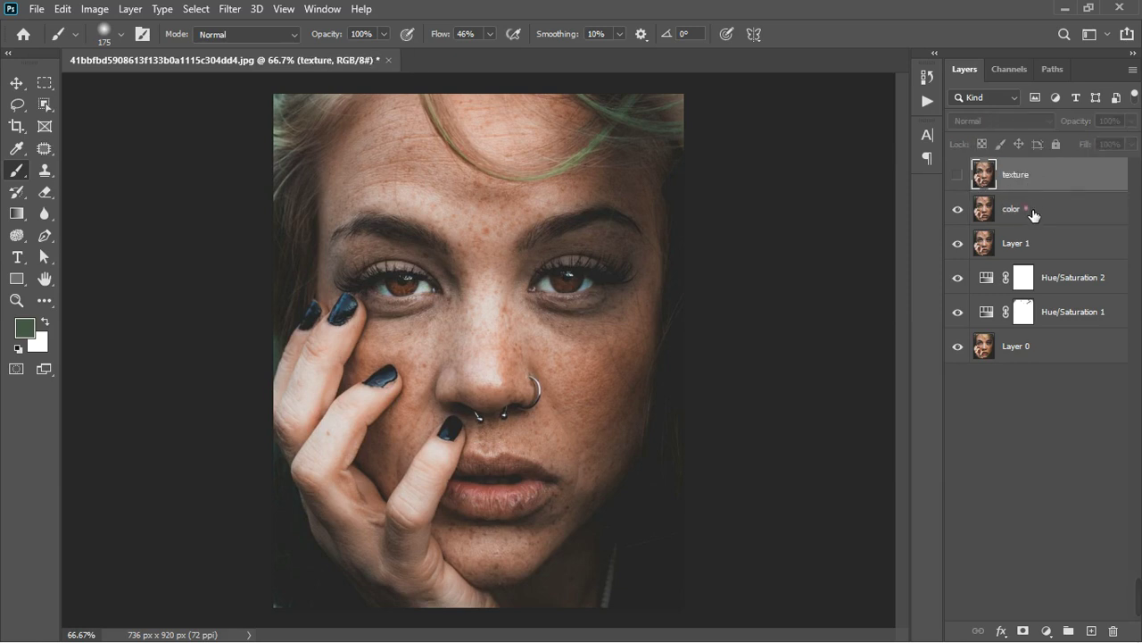
Apply a Gaussian Blur with a 3.8-pixel radius to the color layer.
{"action": "left_click", "coordinate": [1032, 212]}
{"action": "left_click", "coordinate": [233, 10]}
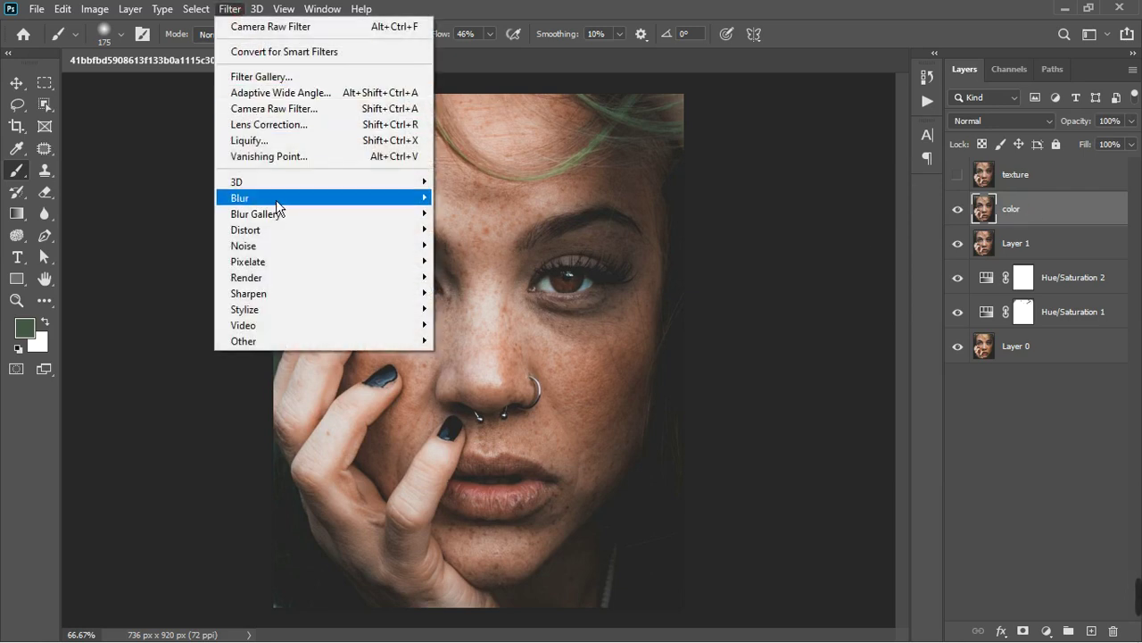
{"action": "mouse_move", "coordinate": [375, 199]}
{"action": "left_click", "coordinate": [488, 267]}
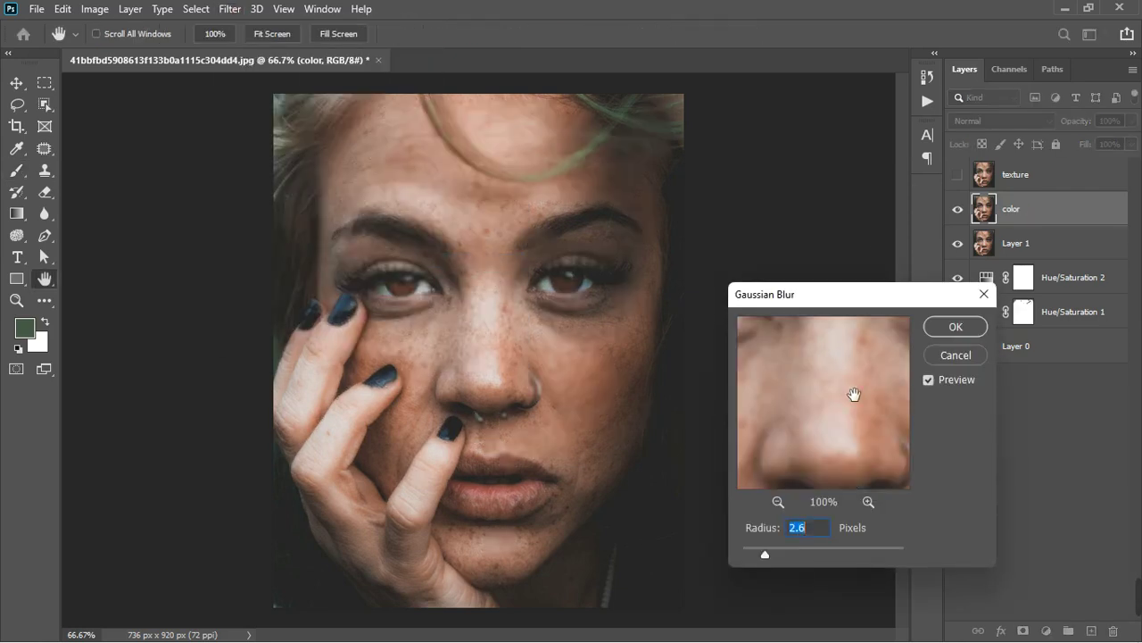
{"action": "left_click_drag", "start_coordinate": [776, 571], "coordinate": [787, 561]}
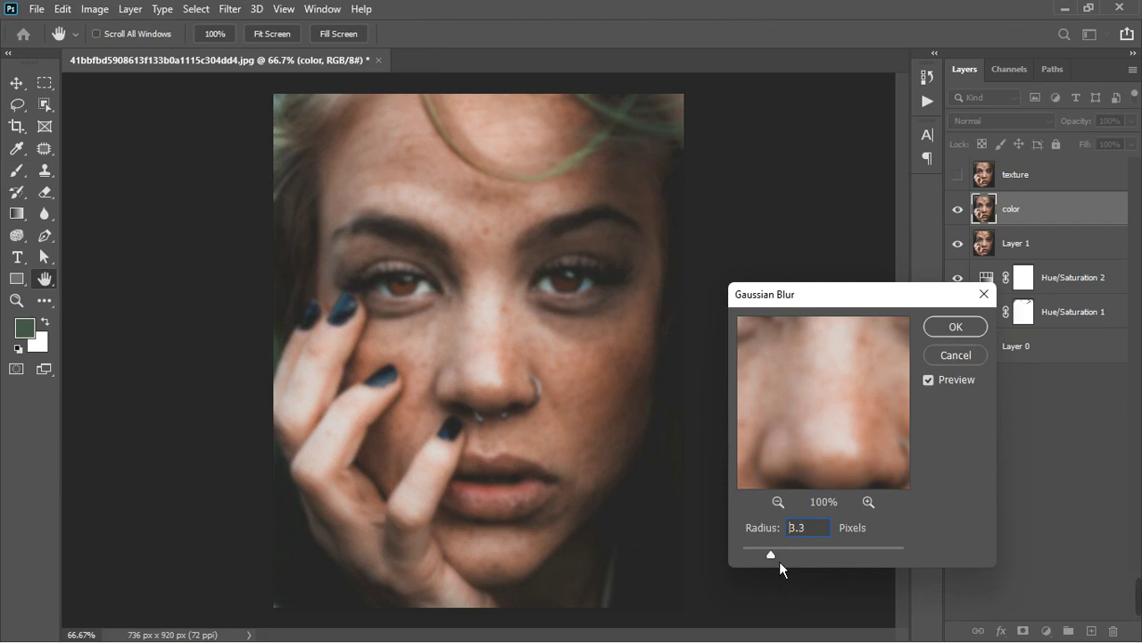
{"action": "left_click", "coordinate": [784, 561]}
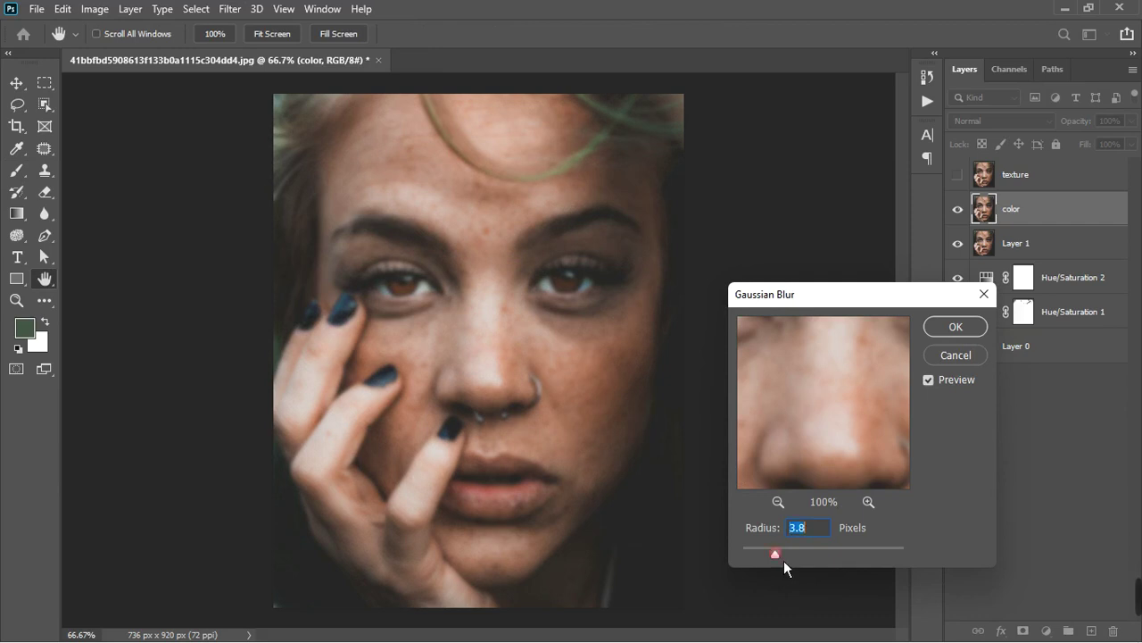
{"action": "left_click", "coordinate": [963, 327]}
{"action": "key", "text": "b"}
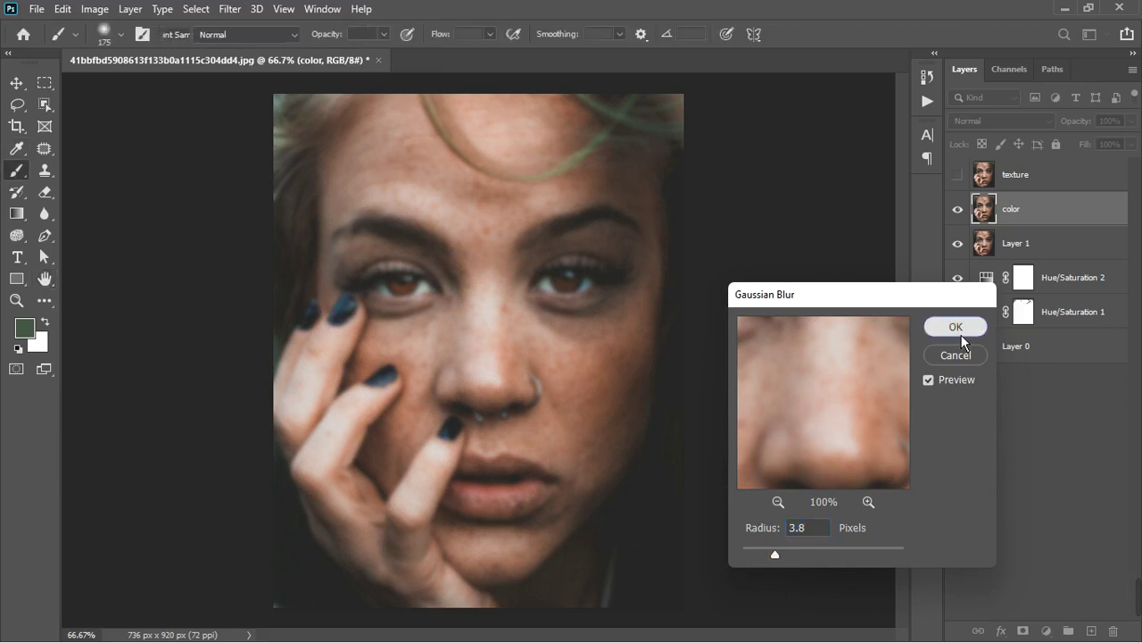
Show the texture layer and apply the color layer to it with Apply Image, using Subtract blending, scale 2 and offset 128.
{"action": "left_click", "coordinate": [958, 181]}
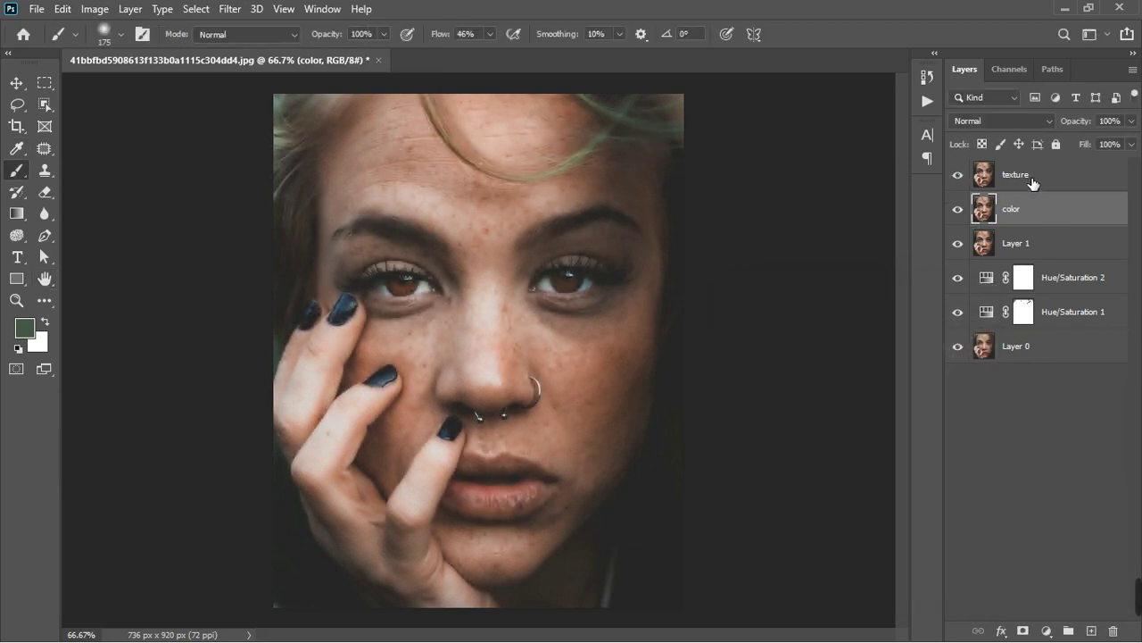
{"action": "left_click", "coordinate": [977, 184]}
{"action": "left_click", "coordinate": [100, 11]}
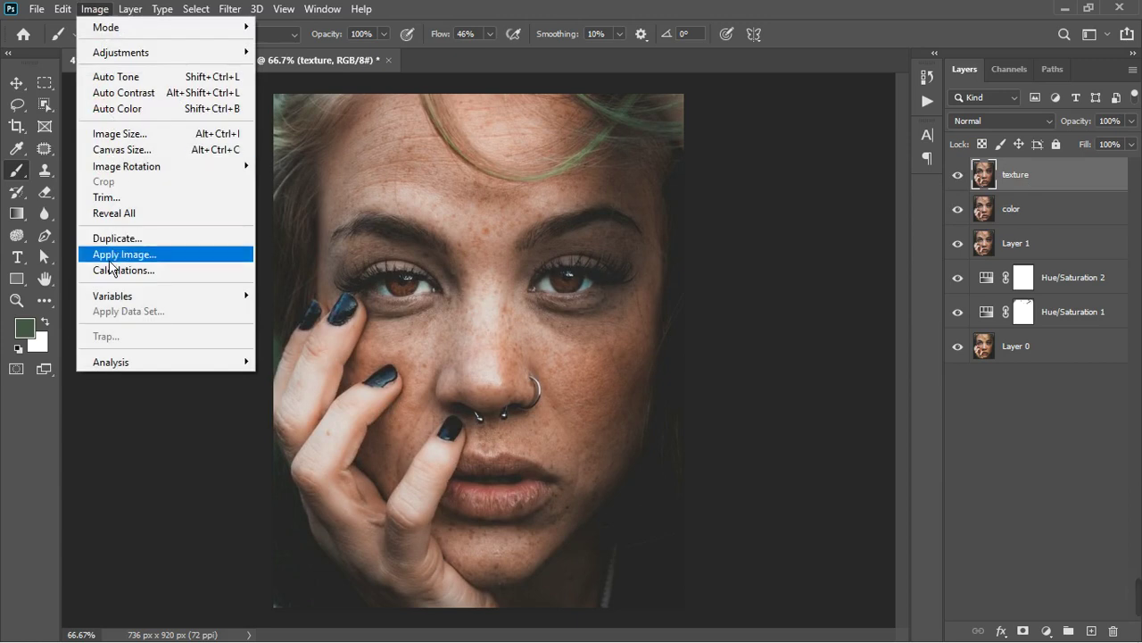
{"action": "left_click", "coordinate": [116, 253]}
{"action": "left_click", "coordinate": [779, 286]}
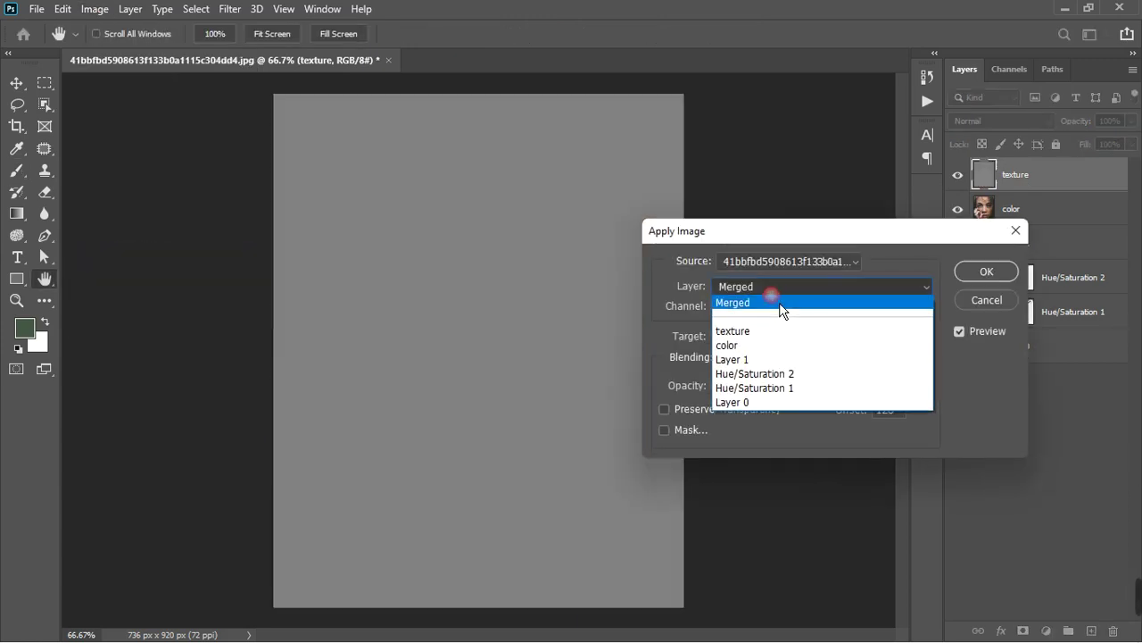
{"action": "left_click", "coordinate": [781, 348]}
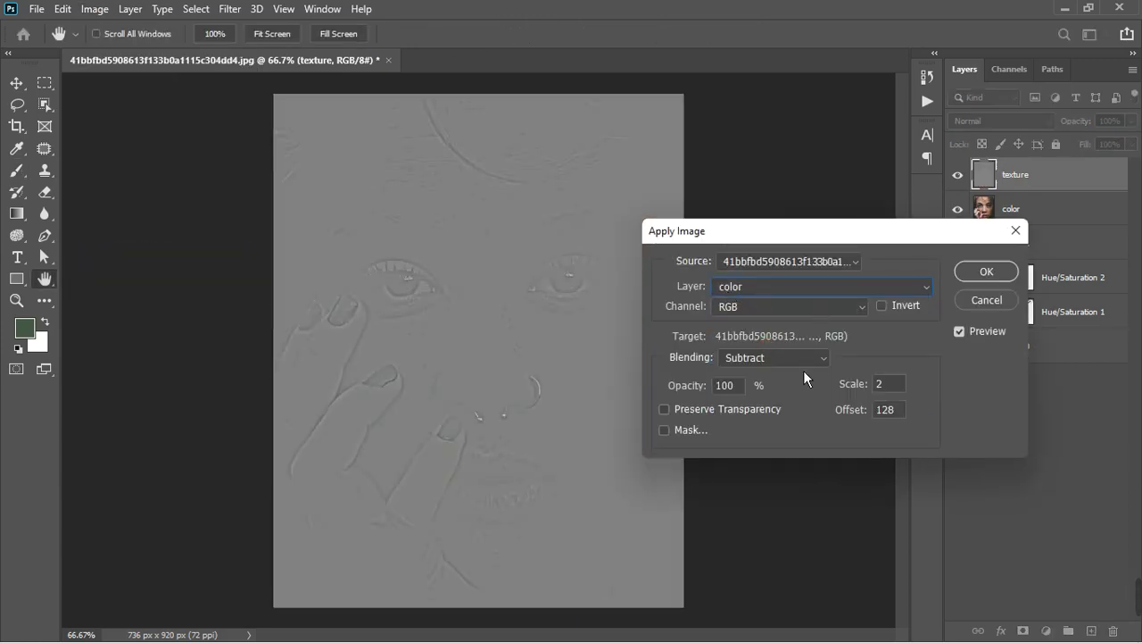
{"action": "left_click", "coordinate": [981, 272]}
Set the texture layer's blend mode to Linear Light and group it with the color layer.
{"action": "key", "text": "b"}
{"action": "left_click", "coordinate": [1000, 120]}
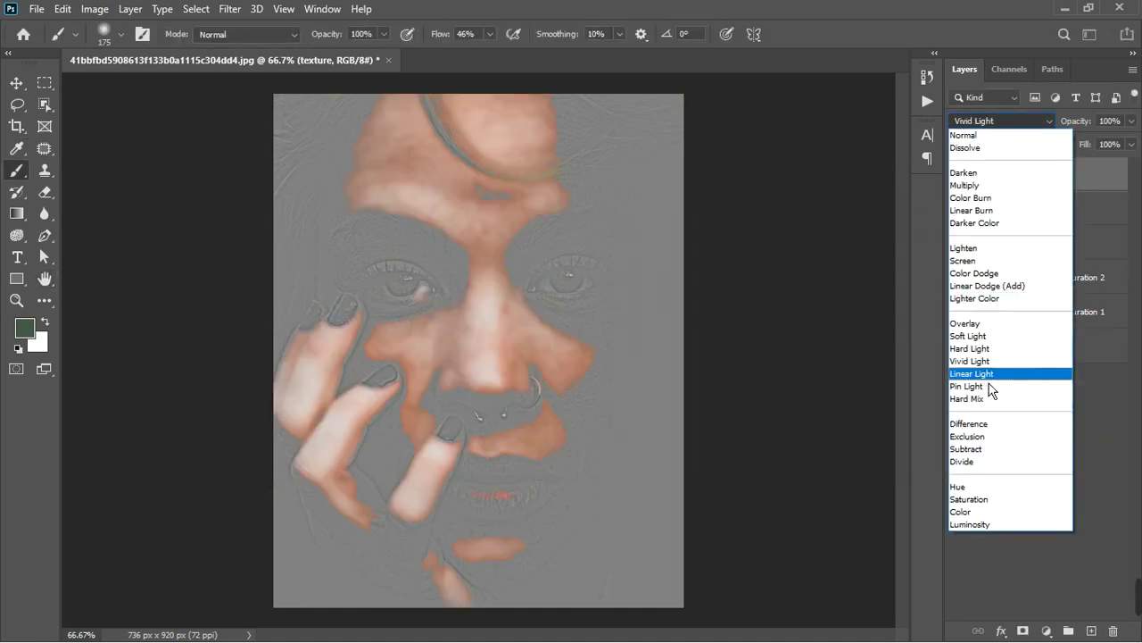
{"action": "left_click", "coordinate": [982, 373]}
{"action": "left_click", "coordinate": [1045, 217], "text": "ctrl"}
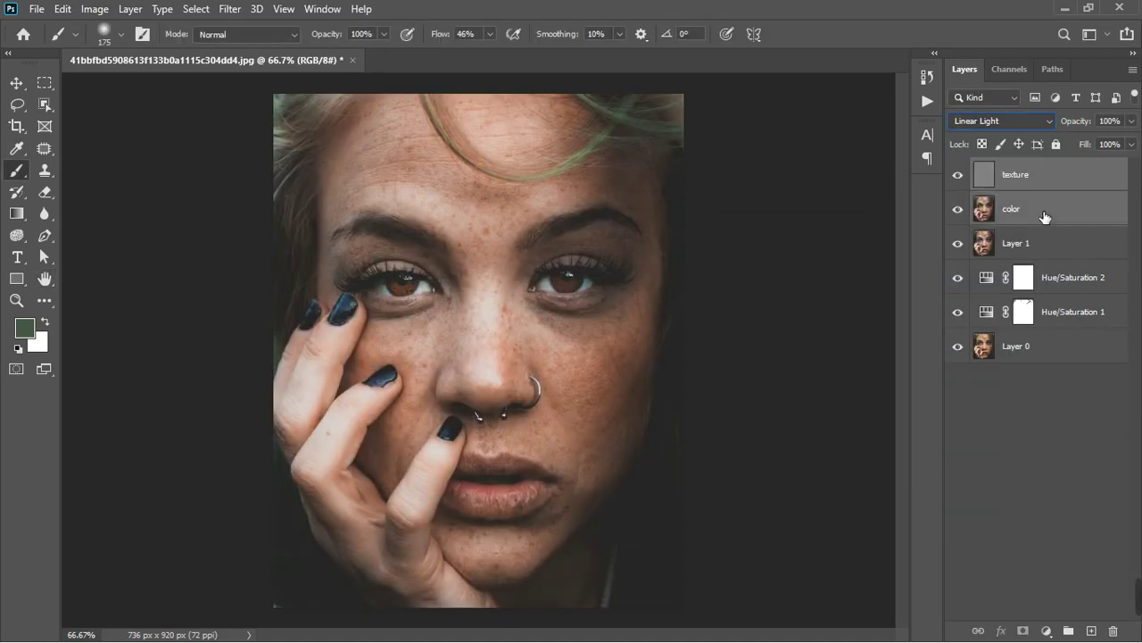
{"action": "left_click", "coordinate": [1069, 631]}
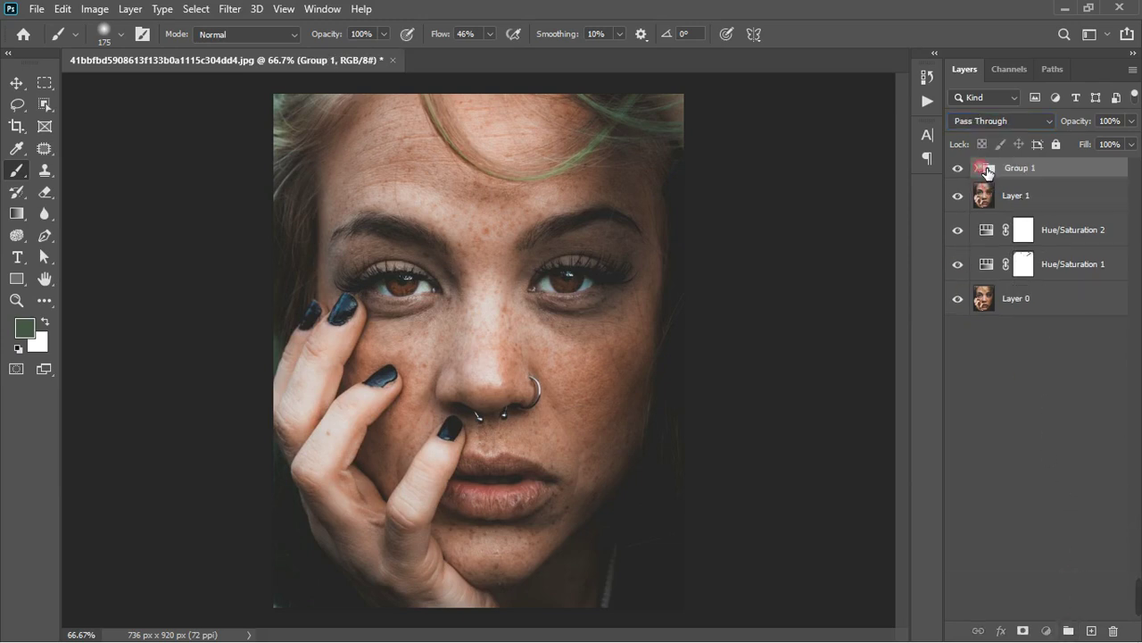
Expand the new group, select the color layer, and ready the Mixer Brush at size 70 over the forehead.
{"action": "left_click", "coordinate": [977, 168]}
{"action": "left_click", "coordinate": [1055, 192]}
{"action": "left_click", "coordinate": [1060, 233]}
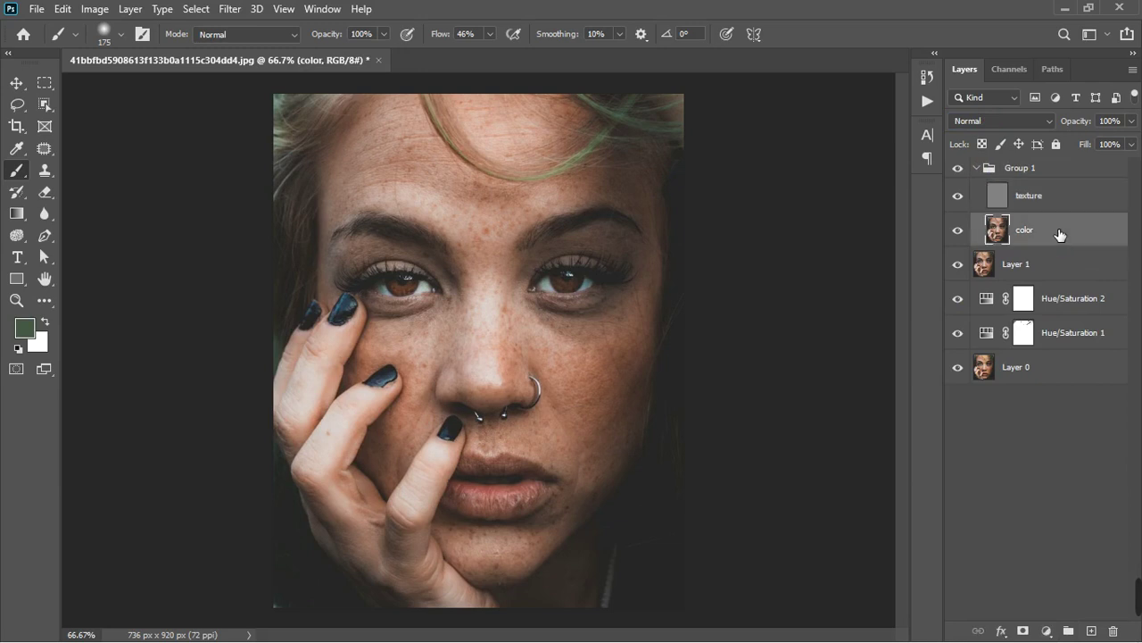
{"action": "right_click", "coordinate": [18, 170]}
{"action": "left_click", "coordinate": [87, 219]}
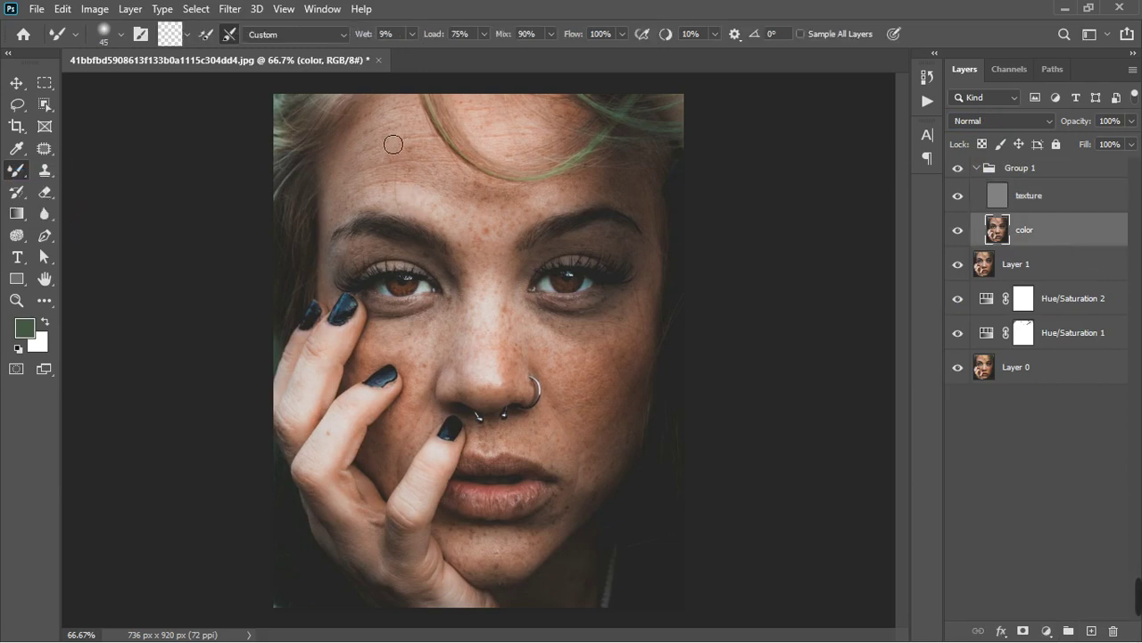
{"action": "scroll", "coordinate": [396, 147], "scroll_direction": "up", "scroll_amount": 2}
{"action": "key", "text": "bracketright"}
{"action": "key", "text": "bracketright"}
{"action": "key", "text": "bracketright"}
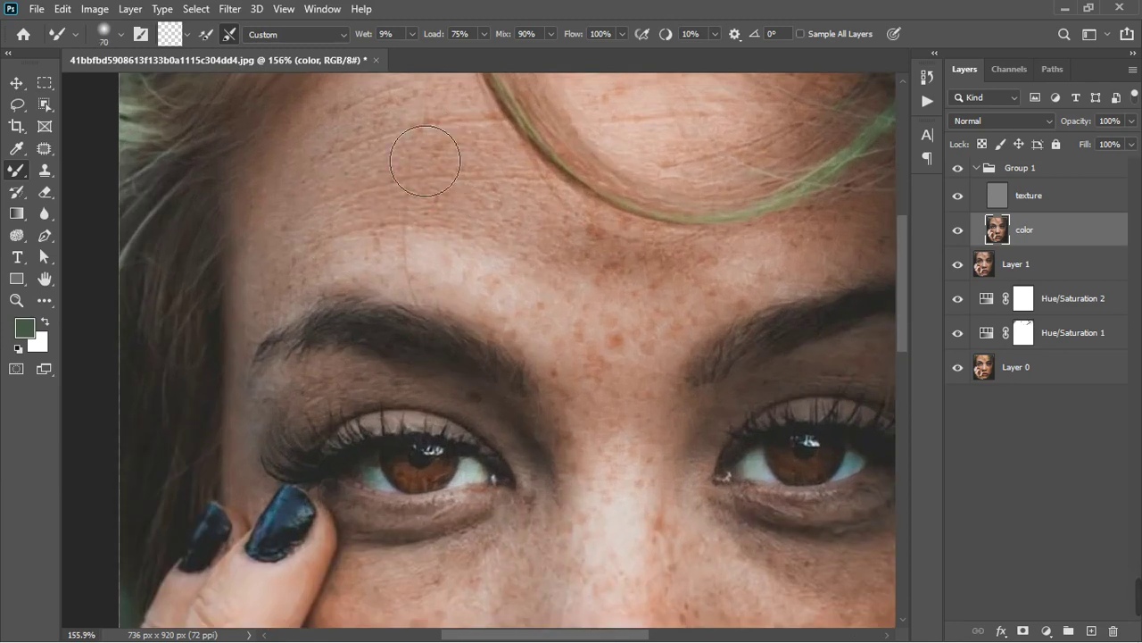
Blend the skin tones on the color layer with the Mixer Brush along the right side of the forehead, temple and cheek.
{"action": "scroll", "coordinate": [438, 285], "scroll_direction": "down", "scroll_amount": 3}
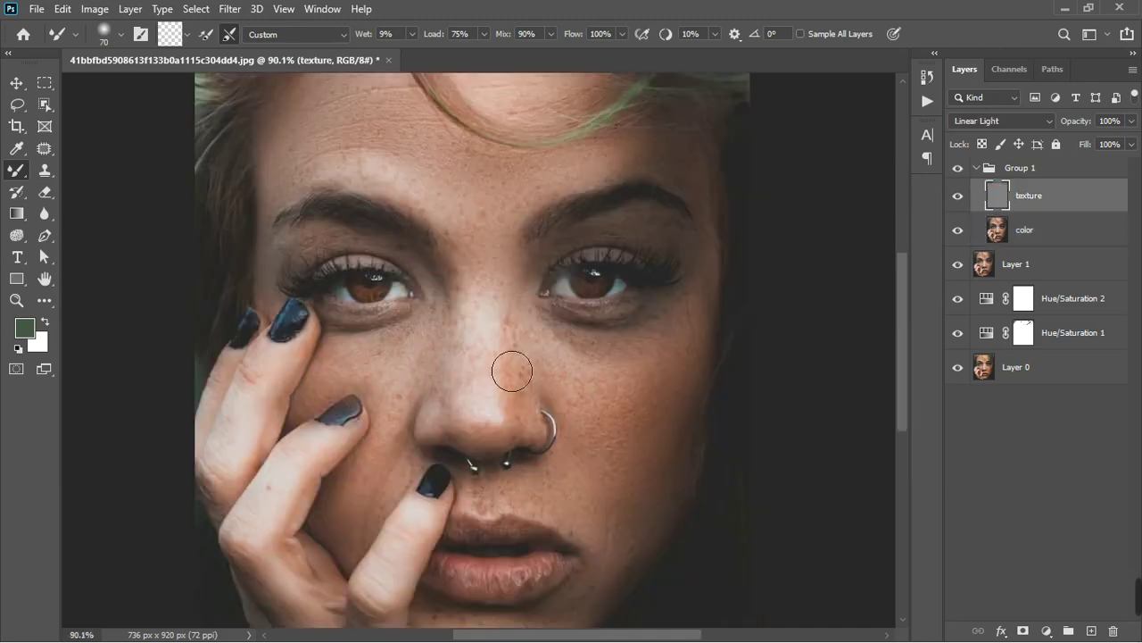
{"action": "left_click", "coordinate": [1053, 230]}
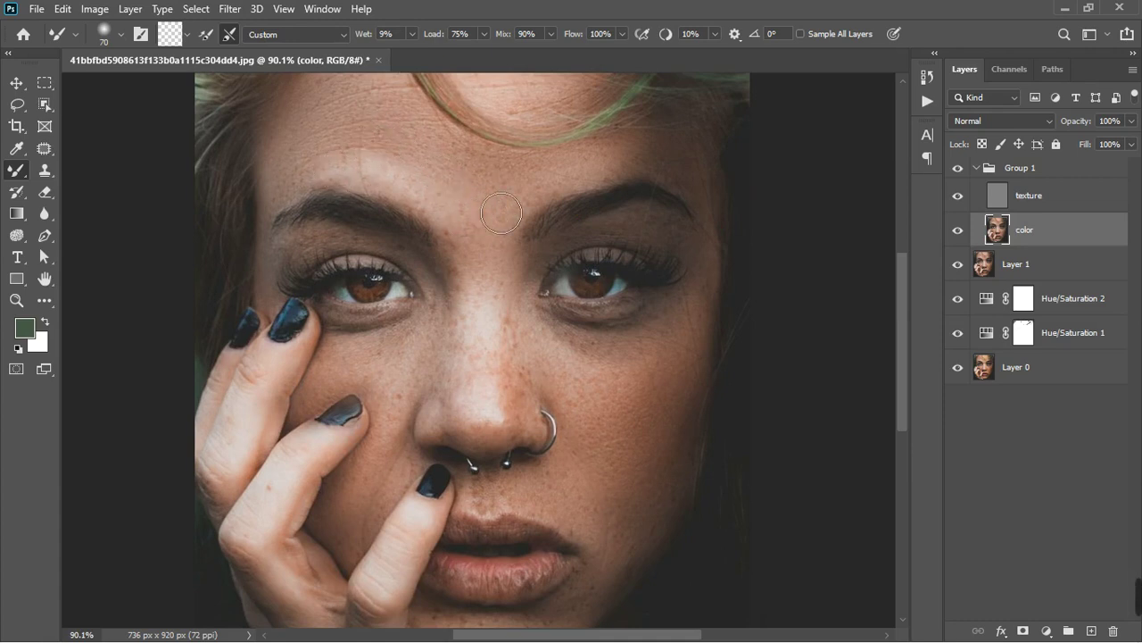
{"action": "left_click_drag", "start_coordinate": [721, 217], "coordinate": [677, 184]}
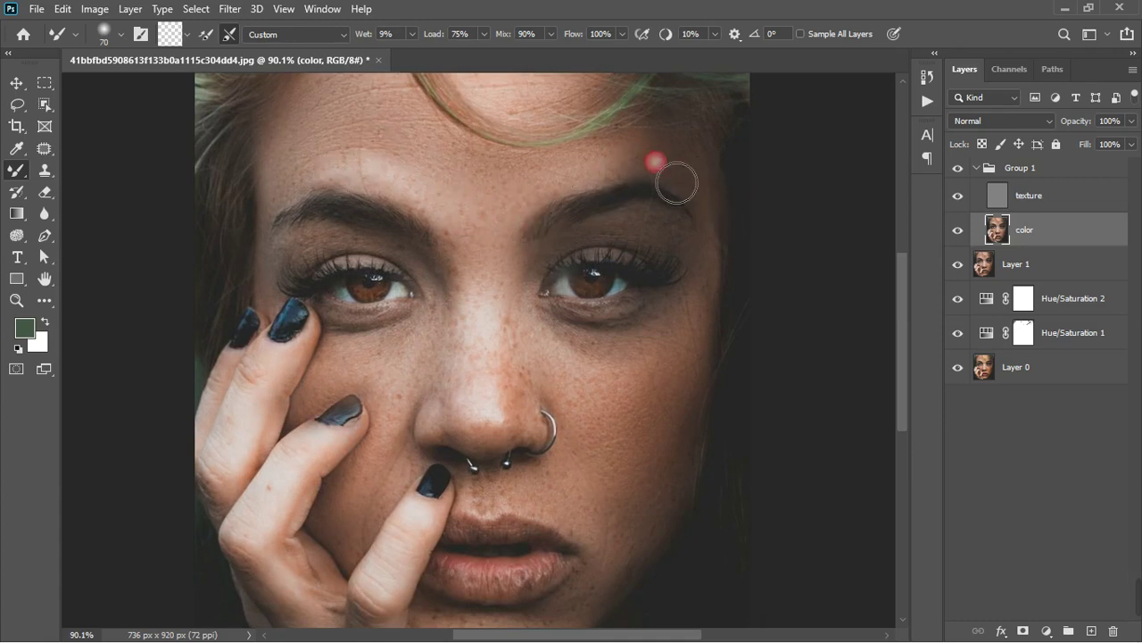
{"action": "mouse_move", "coordinate": [744, 243]}
{"action": "left_mouse_down"}
{"action": "mouse_move", "coordinate": [703, 360]}
{"action": "mouse_move", "coordinate": [665, 405]}
{"action": "mouse_move", "coordinate": [639, 399]}
{"action": "mouse_move", "coordinate": [609, 364]}
{"action": "mouse_move", "coordinate": [696, 358]}
{"action": "left_mouse_up"}
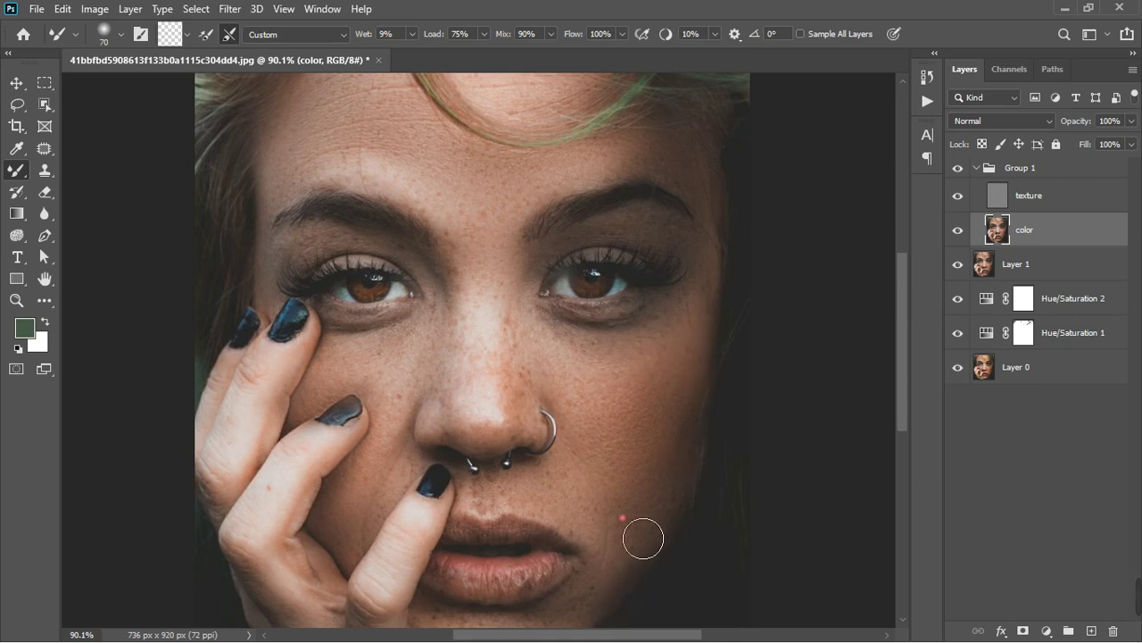
On the color layer, sample clean skin with the Clone Stamp and cover spots below the right eye and beside the nose.
{"action": "left_click", "coordinate": [45, 169]}
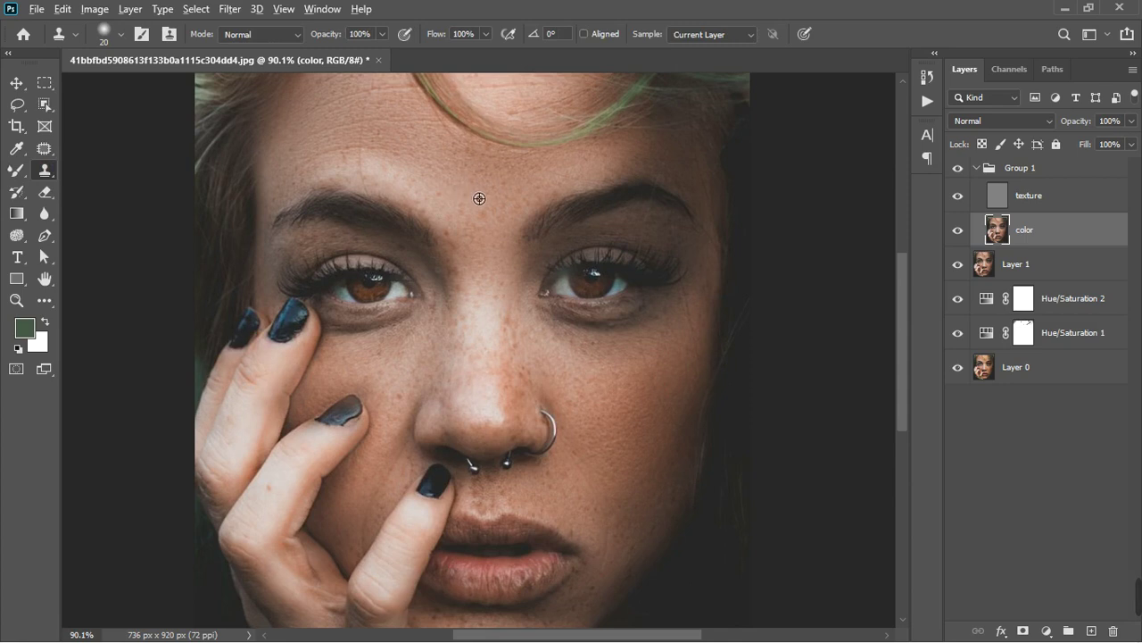
{"action": "scroll", "coordinate": [575, 386], "scroll_direction": "up", "scroll_amount": 3}
{"action": "scroll", "coordinate": [596, 390], "scroll_direction": "up", "scroll_amount": 1}
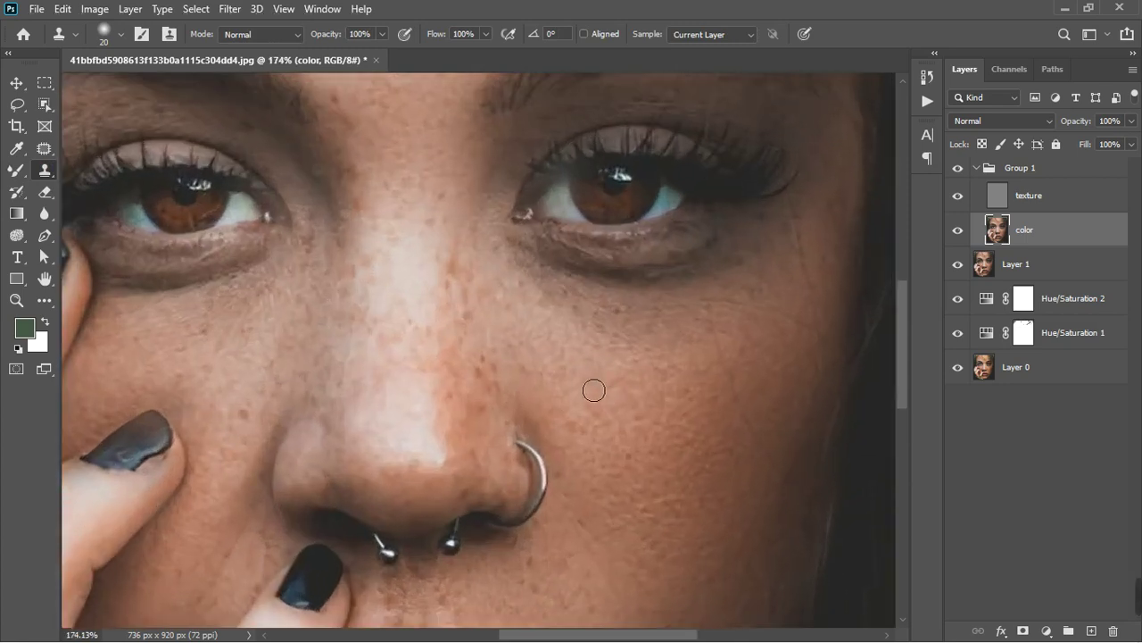
{"action": "left_click", "coordinate": [617, 337], "text": "alt"}
{"action": "mouse_move", "coordinate": [627, 314]}
{"action": "left_mouse_down"}
{"action": "mouse_move", "coordinate": [618, 307]}
{"action": "mouse_move", "coordinate": [629, 325]}
{"action": "left_mouse_up"}
{"action": "mouse_move", "coordinate": [458, 281]}
{"action": "left_mouse_down"}
{"action": "mouse_move", "coordinate": [479, 335]}
{"action": "mouse_move", "coordinate": [553, 353]}
{"action": "left_mouse_up"}
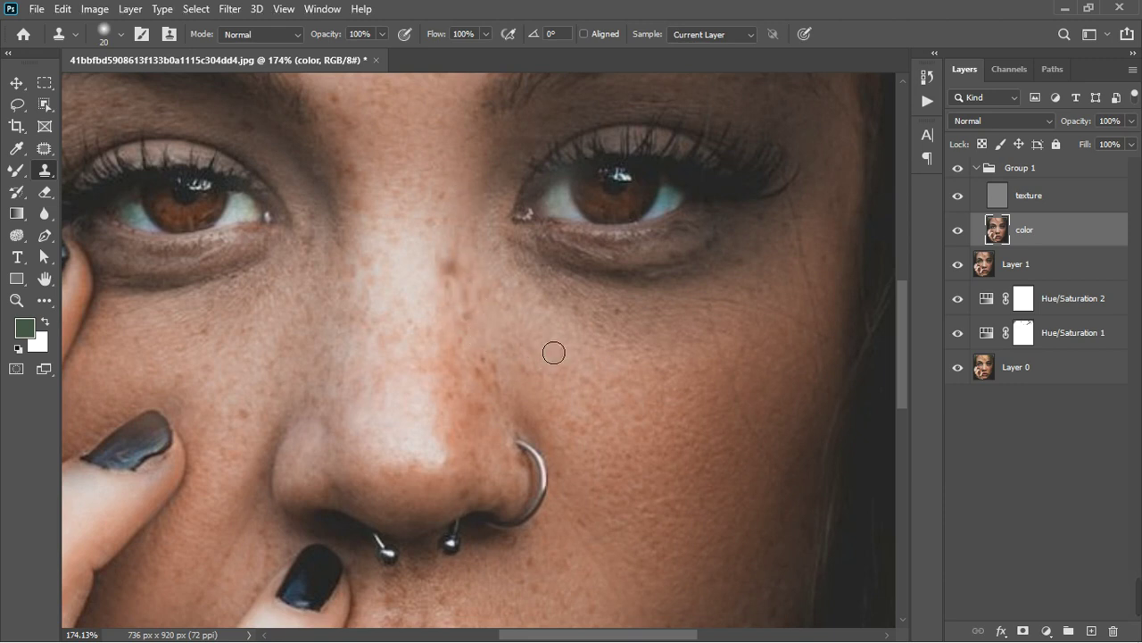
Select the texture layer and clone clean texture over blemishes on the side of the nose and the left cheek.
{"action": "left_click", "coordinate": [1025, 195]}
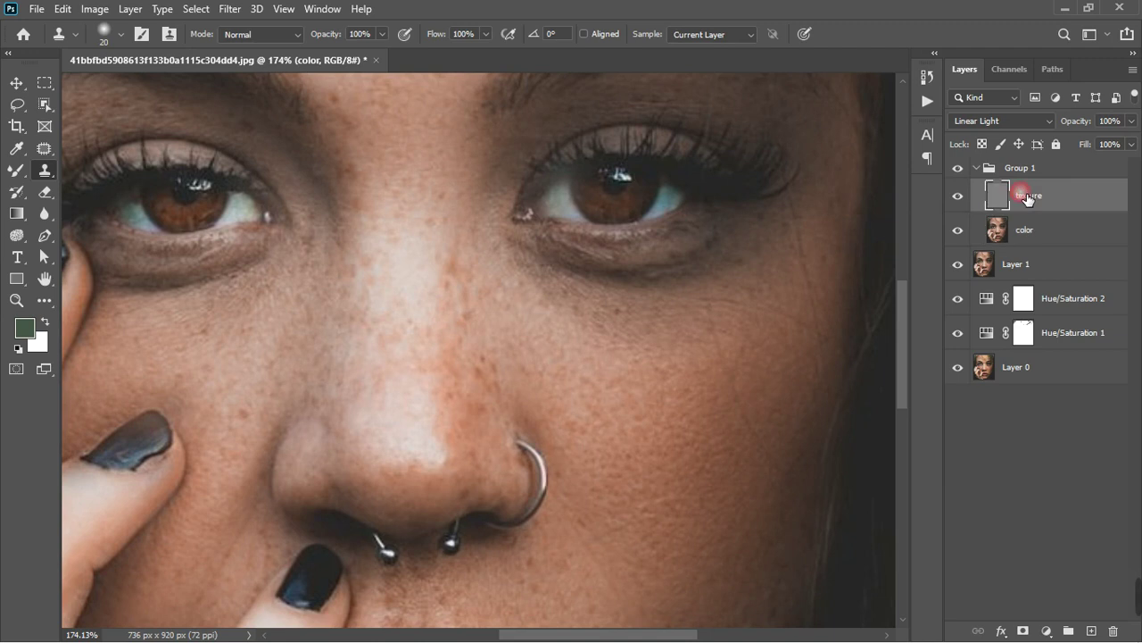
{"action": "left_click", "coordinate": [500, 314], "text": "alt"}
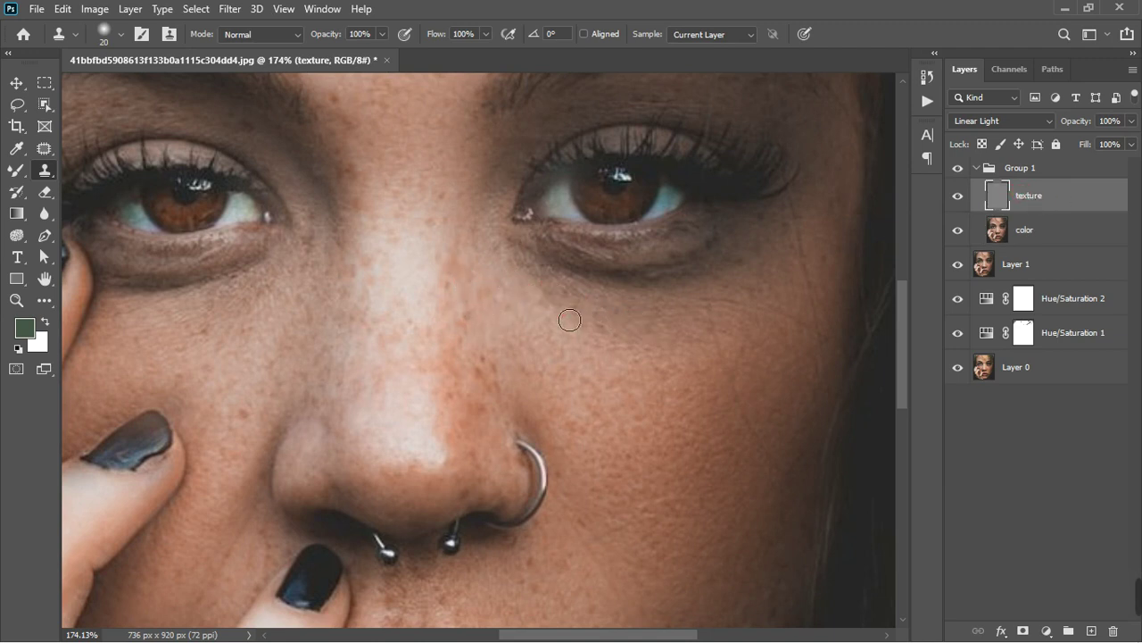
{"action": "left_click", "coordinate": [507, 381], "text": "alt"}
{"action": "left_click_drag", "start_coordinate": [486, 461], "coordinate": [507, 481]}
{"action": "left_click", "coordinate": [267, 394], "text": "alt"}
{"action": "left_click_drag", "start_coordinate": [246, 411], "coordinate": [253, 426]}
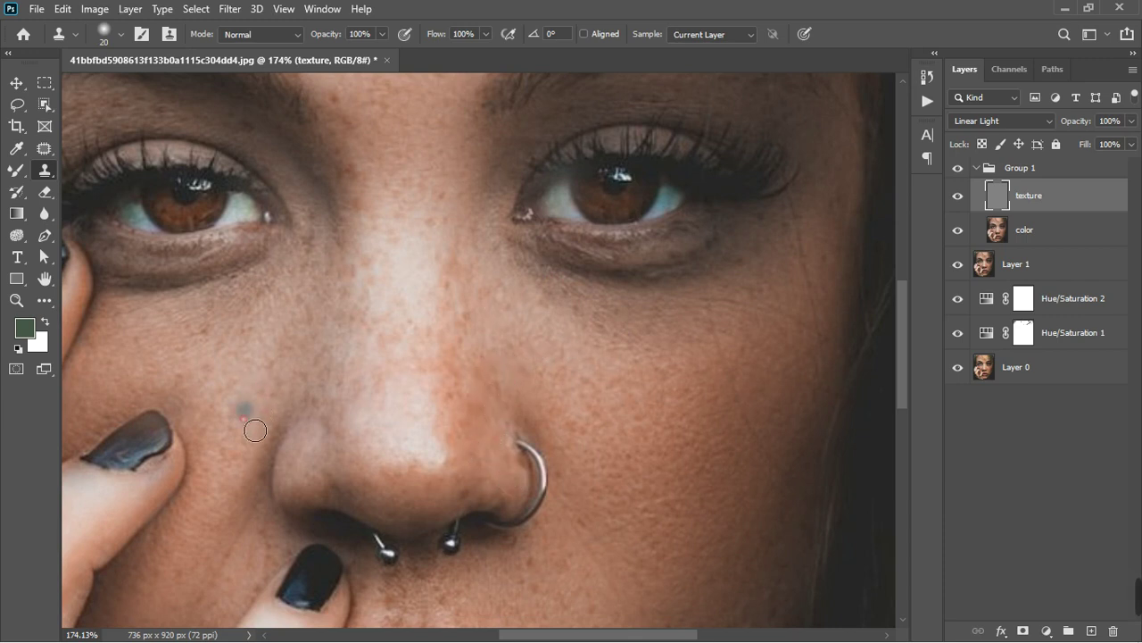
Clone over texture spots beside the nose bridge near the left eye and between the eyebrows.
{"action": "left_click", "coordinate": [319, 237]}
{"action": "left_click", "coordinate": [314, 271]}
{"action": "left_click", "coordinate": [322, 274]}
{"action": "left_click", "coordinate": [302, 283]}
{"action": "key", "text": "h"}
{"action": "left_click_drag", "start_coordinate": [303, 283], "coordinate": [322, 158]}
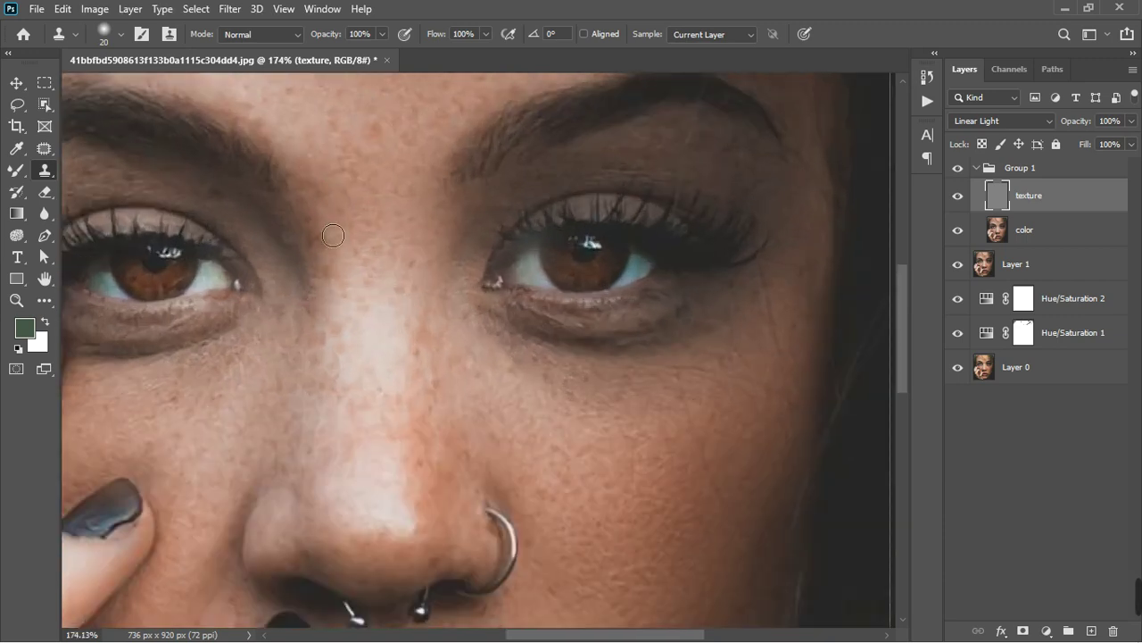
{"action": "left_click", "coordinate": [369, 146]}
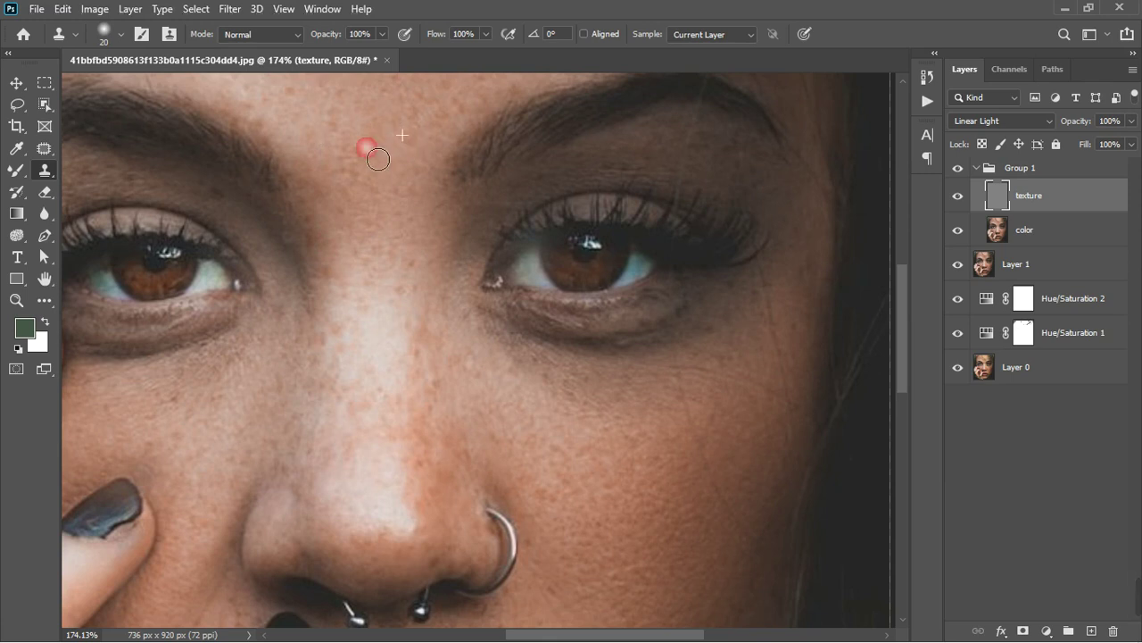
Clone clean texture over the spots in the middle of the forehead and above the right eyebrow.
{"action": "scroll", "coordinate": [383, 173], "scroll_direction": "down", "scroll_amount": 5}
{"action": "scroll", "coordinate": [448, 215], "scroll_direction": "up", "scroll_amount": 3}
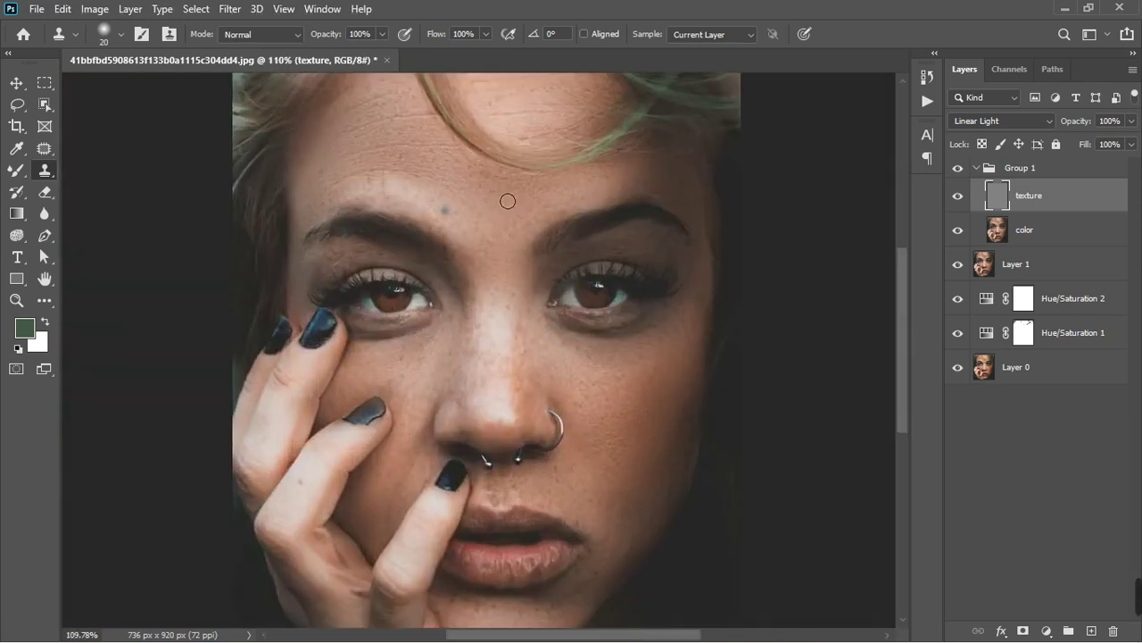
{"action": "left_click", "coordinate": [555, 70]}
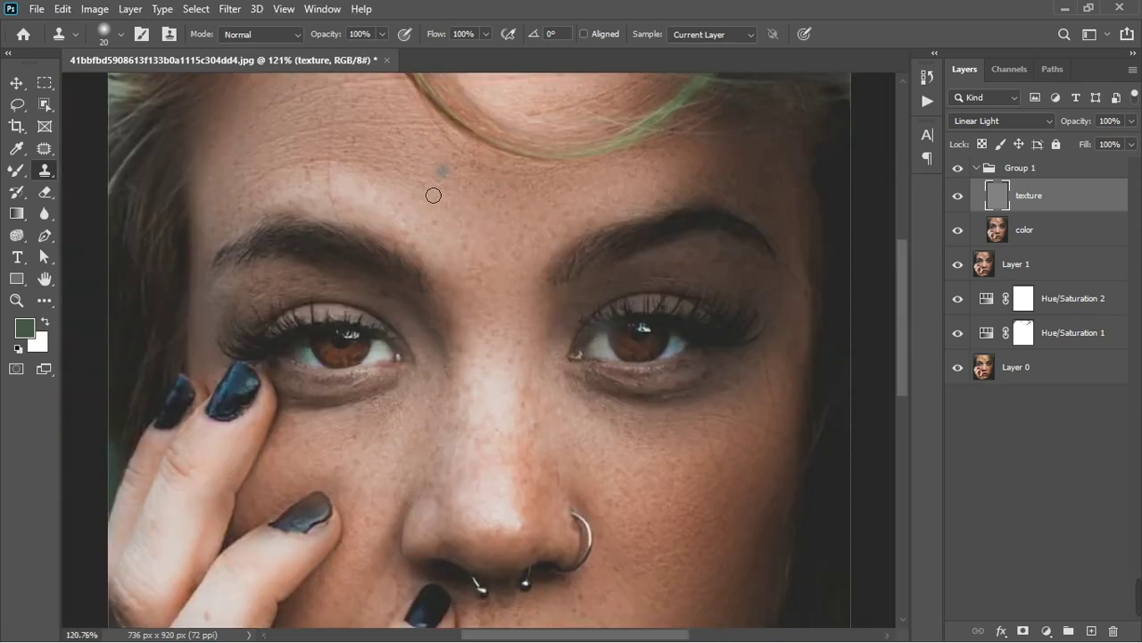
{"action": "left_click", "coordinate": [454, 176], "text": "alt"}
{"action": "left_click", "coordinate": [513, 178]}
{"action": "left_click", "coordinate": [624, 197]}
{"action": "left_click", "coordinate": [580, 210]}
{"action": "left_click", "coordinate": [488, 224]}
{"action": "left_click", "coordinate": [511, 216]}
{"action": "left_click", "coordinate": [488, 200]}
{"action": "left_click", "coordinate": [505, 192]}
Resample clean skin repeatedly and clone over the wrinkles on the left side of the forehead.
{"action": "left_click", "coordinate": [326, 153], "text": "alt"}
{"action": "left_click_drag", "start_coordinate": [345, 172], "coordinate": [245, 193]}
{"action": "left_click", "coordinate": [402, 170]}
{"action": "left_click", "coordinate": [394, 176], "text": "alt"}
{"action": "left_click", "coordinate": [311, 184]}
{"action": "left_click", "coordinate": [318, 131]}
{"action": "left_click", "coordinate": [266, 143], "text": "alt"}
{"action": "left_click", "coordinate": [349, 131], "text": "alt"}
{"action": "mouse_move", "coordinate": [388, 132]}
{"action": "left_mouse_down"}
{"action": "mouse_move", "coordinate": [309, 134]}
{"action": "mouse_move", "coordinate": [273, 168]}
{"action": "mouse_move", "coordinate": [259, 150]}
{"action": "mouse_move", "coordinate": [285, 143]}
{"action": "left_mouse_up"}
{"action": "left_click", "coordinate": [368, 143]}
{"action": "left_click", "coordinate": [339, 128], "text": "alt"}
{"action": "left_click", "coordinate": [370, 136]}
{"action": "scroll", "coordinate": [428, 197], "scroll_direction": "down", "scroll_amount": 3}
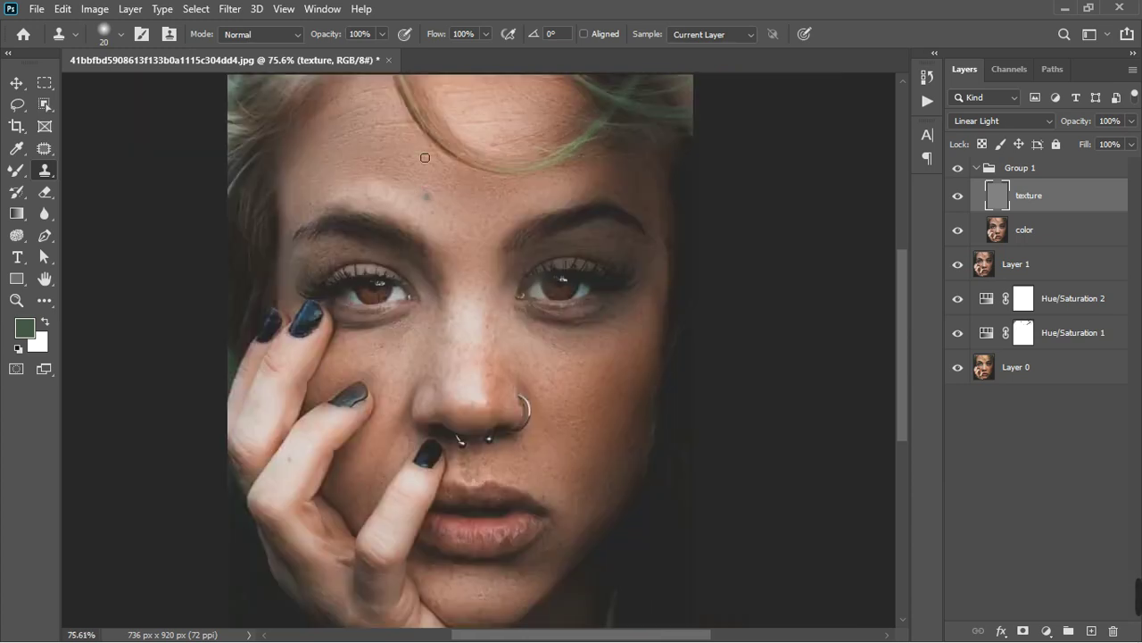
Clone away the remaining fine lines on the forehead between the left hairline and the hair curl.
{"action": "scroll", "coordinate": [426, 158], "scroll_direction": "up", "scroll_amount": 3}
{"action": "left_click", "coordinate": [334, 133], "text": "alt"}
{"action": "left_click", "coordinate": [302, 141]}
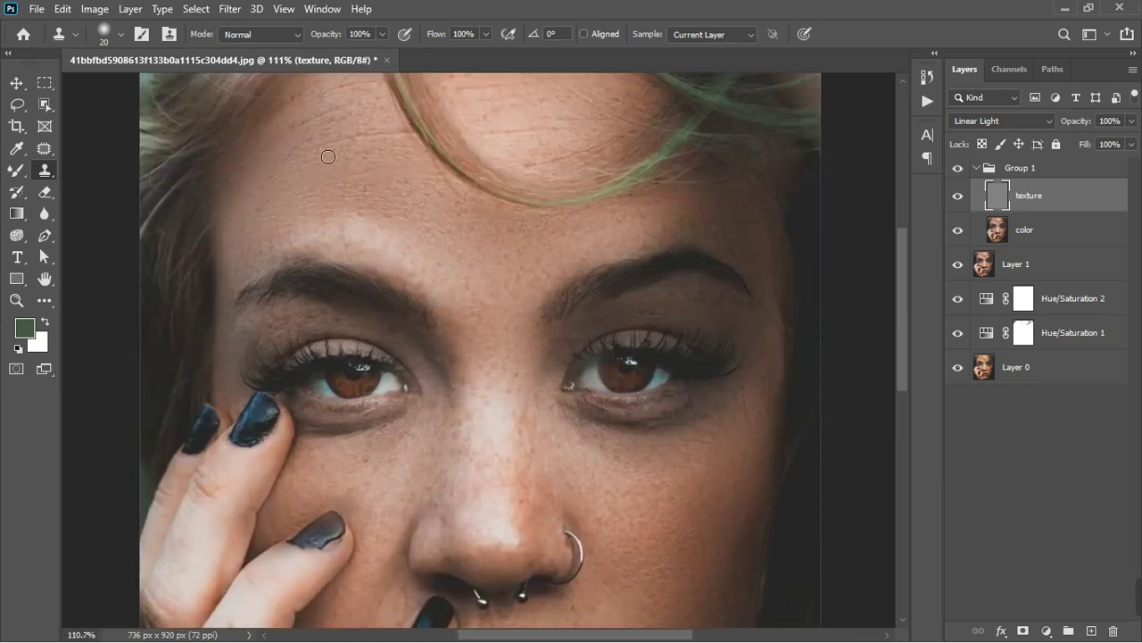
{"action": "left_click", "coordinate": [400, 137]}
{"action": "left_click", "coordinate": [412, 143]}
{"action": "left_click", "coordinate": [360, 144], "text": "alt"}
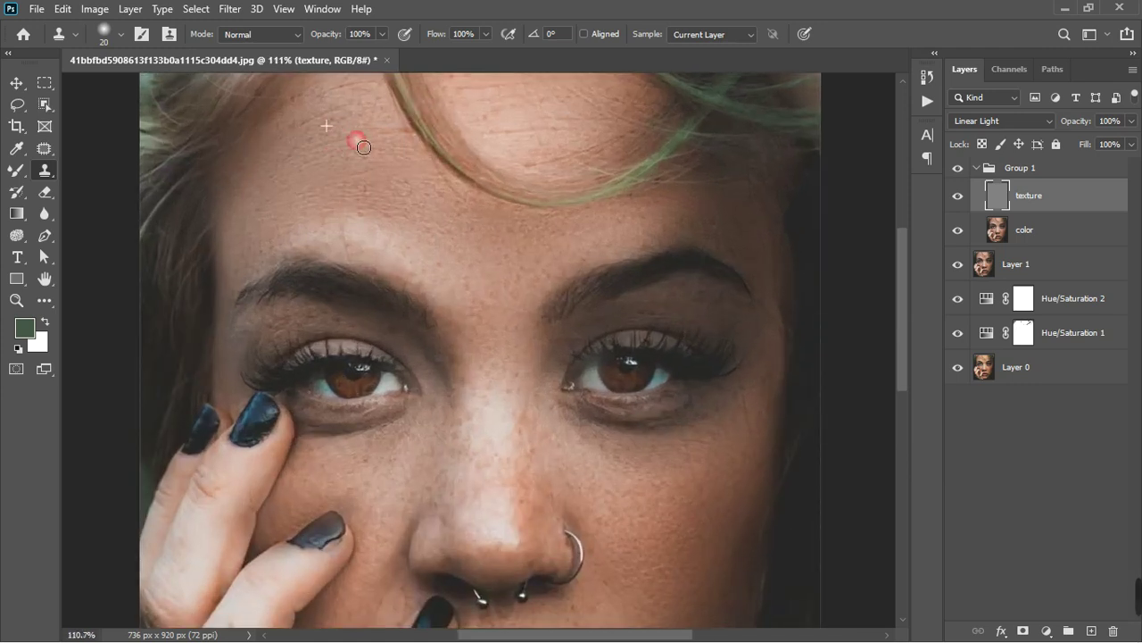
{"action": "left_click", "coordinate": [340, 152]}
{"action": "left_click", "coordinate": [381, 130]}
{"action": "left_click", "coordinate": [413, 140]}
{"action": "left_click", "coordinate": [319, 115]}
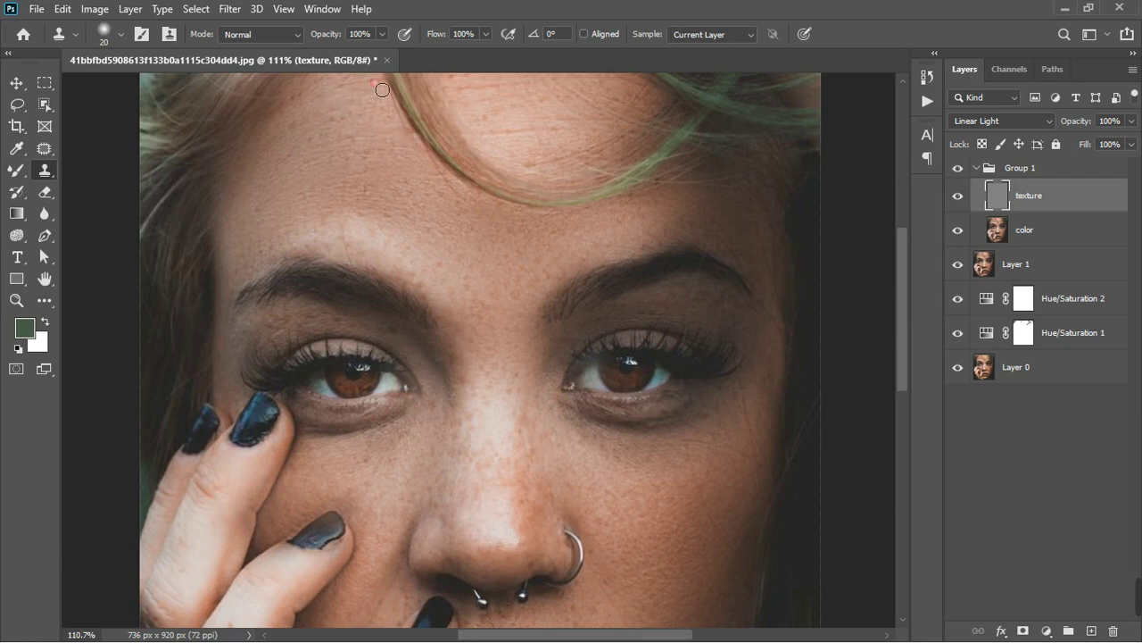
Clone clean texture over the forehead lines inside the green hair curl.
{"action": "left_click", "coordinate": [477, 116], "text": "alt"}
{"action": "left_click", "coordinate": [518, 140]}
{"action": "left_click_drag", "start_coordinate": [527, 139], "coordinate": [547, 137]}
{"action": "left_click", "coordinate": [492, 89]}
{"action": "left_click_drag", "start_coordinate": [571, 119], "coordinate": [603, 122]}
{"action": "scroll", "coordinate": [534, 165], "scroll_direction": "down", "scroll_amount": 5}
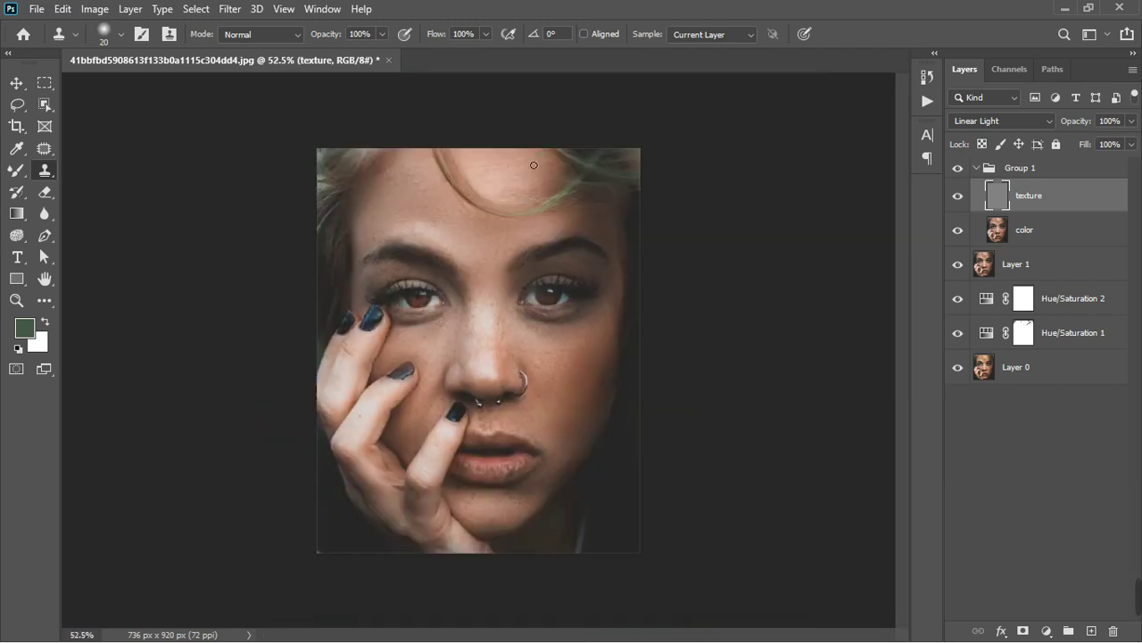
Touch up the leftover texture marks above the left eyebrow and on the upper left forehead with the Clone Stamp.
{"action": "scroll", "coordinate": [417, 164], "scroll_direction": "up", "scroll_amount": 5}
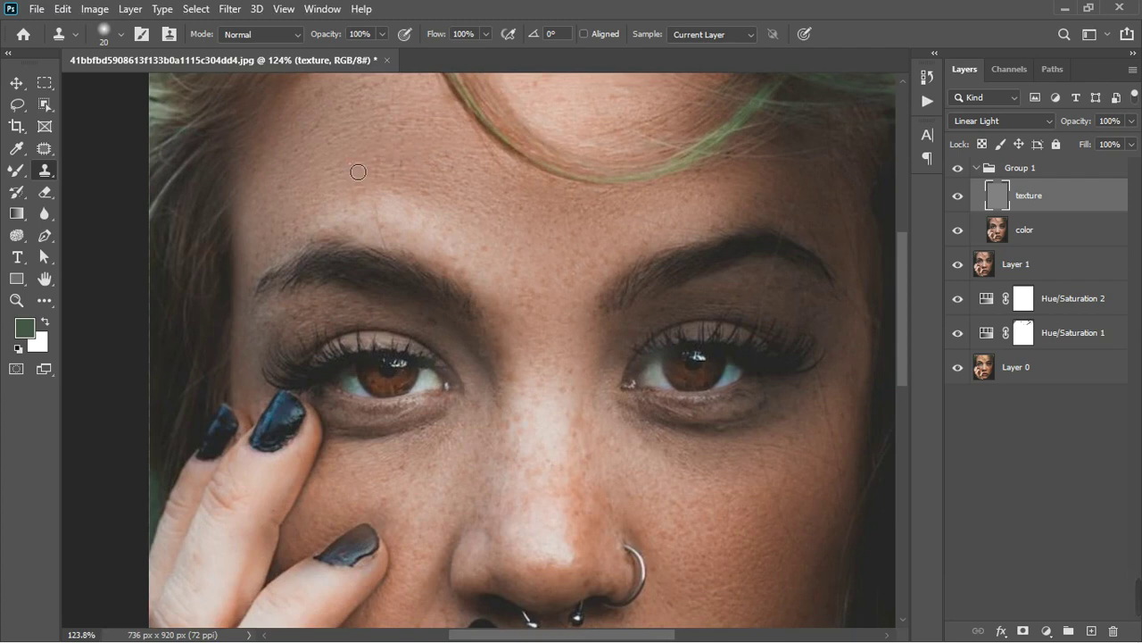
{"action": "mouse_move", "coordinate": [349, 143]}
{"action": "left_mouse_down"}
{"action": "mouse_move", "coordinate": [357, 150]}
{"action": "mouse_move", "coordinate": [344, 140]}
{"action": "mouse_move", "coordinate": [365, 110]}
{"action": "mouse_move", "coordinate": [400, 120]}
{"action": "mouse_move", "coordinate": [371, 123]}
{"action": "left_mouse_up"}
{"action": "left_click", "coordinate": [400, 121]}
{"action": "left_click", "coordinate": [364, 152]}
{"action": "left_click", "coordinate": [395, 115]}
{"action": "left_click", "coordinate": [364, 124]}
{"action": "left_click", "coordinate": [372, 122]}
{"action": "left_click", "coordinate": [383, 115]}
{"action": "left_click", "coordinate": [364, 97], "text": "alt"}
{"action": "left_click", "coordinate": [324, 112]}
{"action": "left_click", "coordinate": [425, 174]}
{"action": "left_click", "coordinate": [415, 191]}
Sample skin inside the hair curl and clone over the last marks on the upper forehead.
{"action": "scroll", "coordinate": [465, 191], "scroll_direction": "down", "scroll_amount": 2}
{"action": "scroll", "coordinate": [540, 117], "scroll_direction": "down", "scroll_amount": 1}
{"action": "scroll", "coordinate": [546, 107], "scroll_direction": "up", "scroll_amount": 3}
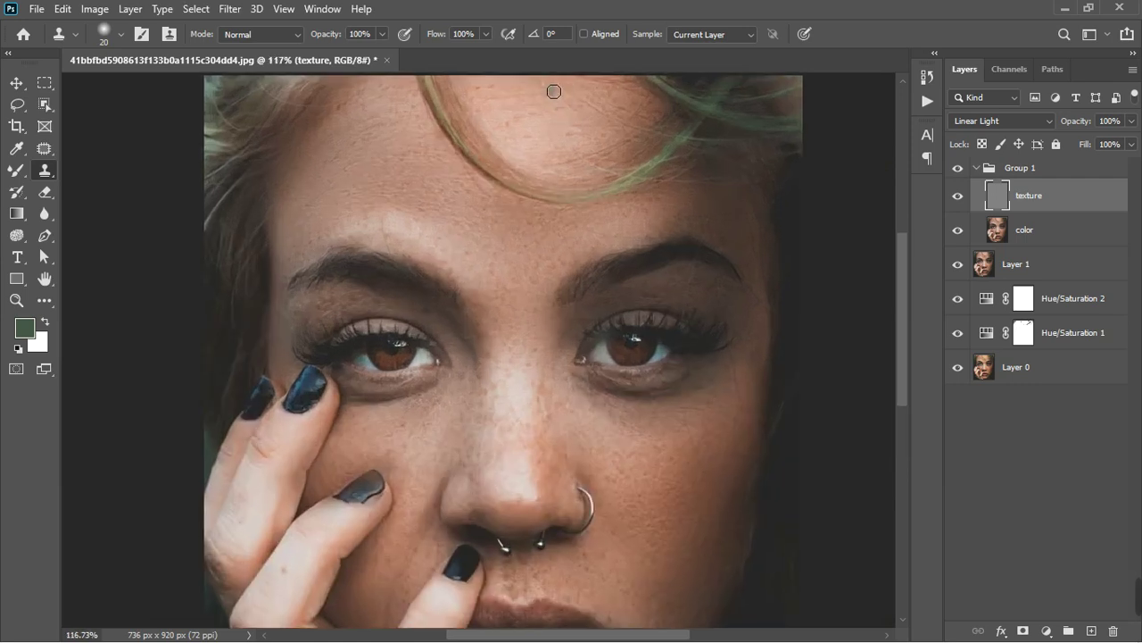
{"action": "left_click", "coordinate": [523, 134], "text": "alt"}
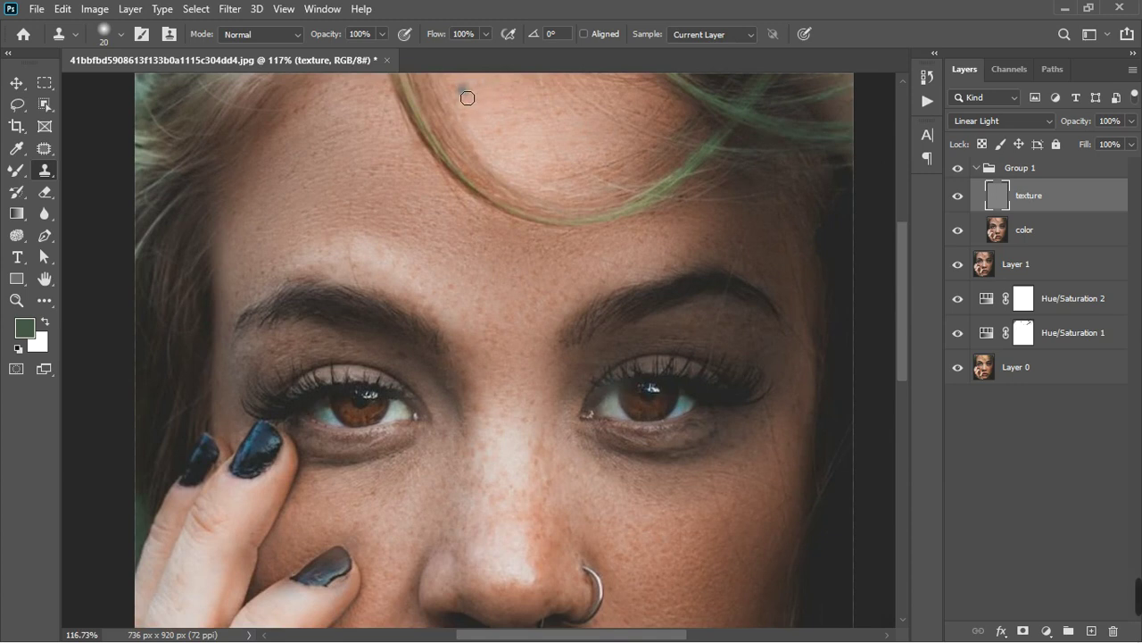
{"action": "scroll", "coordinate": [512, 172], "scroll_direction": "down", "scroll_amount": 2}
{"action": "scroll", "coordinate": [513, 171], "scroll_direction": "down", "scroll_amount": 3}
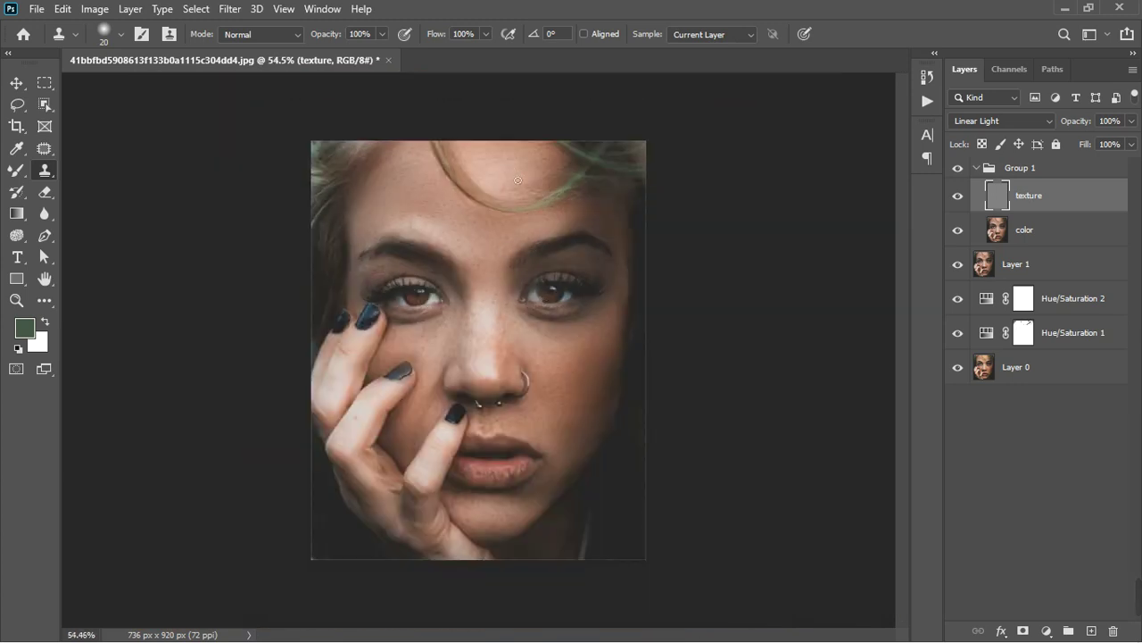
{"action": "scroll", "coordinate": [504, 176], "scroll_direction": "up", "scroll_amount": 2}
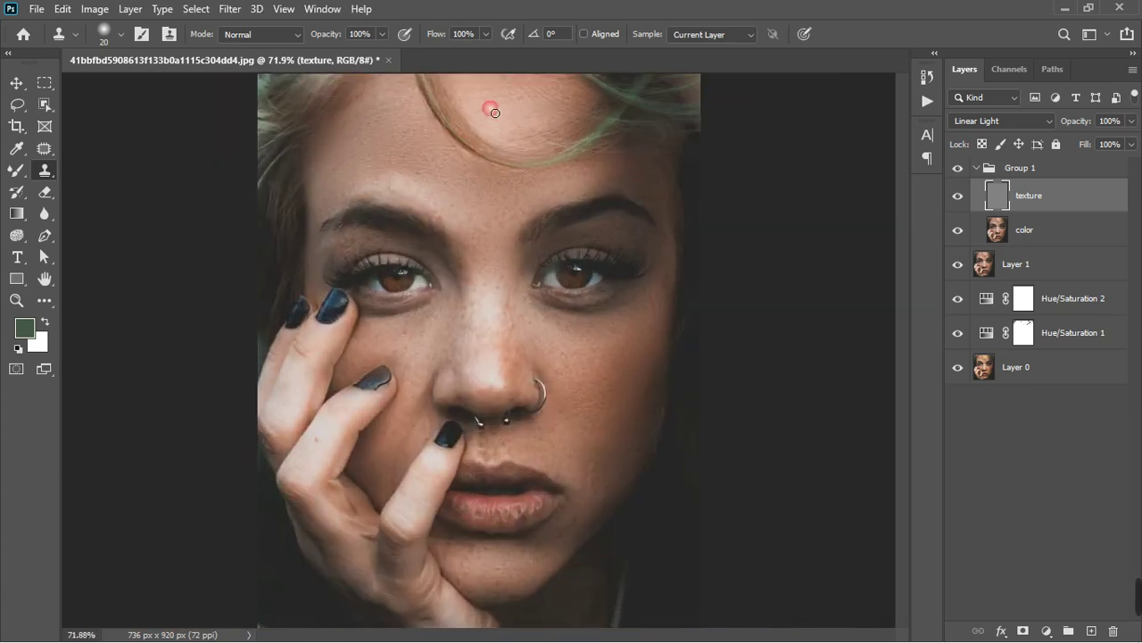
{"action": "left_click", "coordinate": [526, 100]}
Sample clean skin above the upper lip and clone over the texture marks beside the mouth and on the lower cheek.
{"action": "scroll", "coordinate": [573, 259], "scroll_direction": "down", "scroll_amount": 1}
{"action": "scroll", "coordinate": [523, 445], "scroll_direction": "up", "scroll_amount": 4}
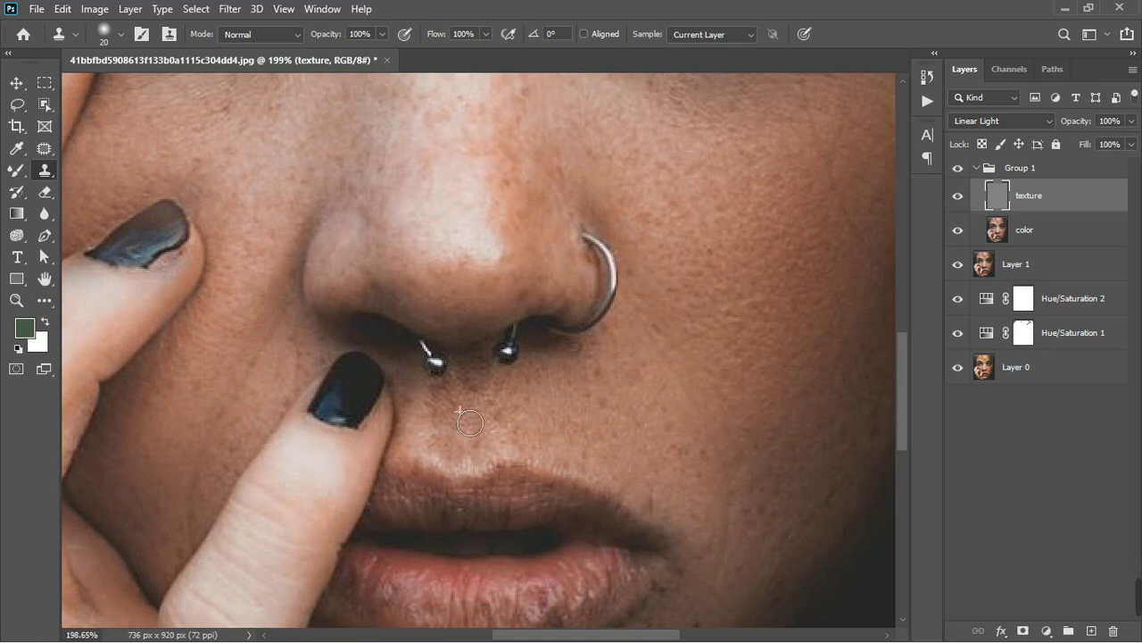
{"action": "left_click", "coordinate": [458, 412], "text": "alt"}
{"action": "left_click", "coordinate": [598, 410], "text": "alt"}
{"action": "left_click", "coordinate": [738, 470]}
{"action": "mouse_move", "coordinate": [737, 469]}
{"action": "left_mouse_down"}
{"action": "mouse_move", "coordinate": [736, 606]}
{"action": "mouse_move", "coordinate": [767, 511]}
{"action": "mouse_move", "coordinate": [780, 521]}
{"action": "mouse_move", "coordinate": [889, 429]}
{"action": "mouse_move", "coordinate": [836, 520]}
{"action": "left_mouse_up"}
{"action": "scroll", "coordinate": [671, 297], "scroll_direction": "down", "scroll_amount": 4}
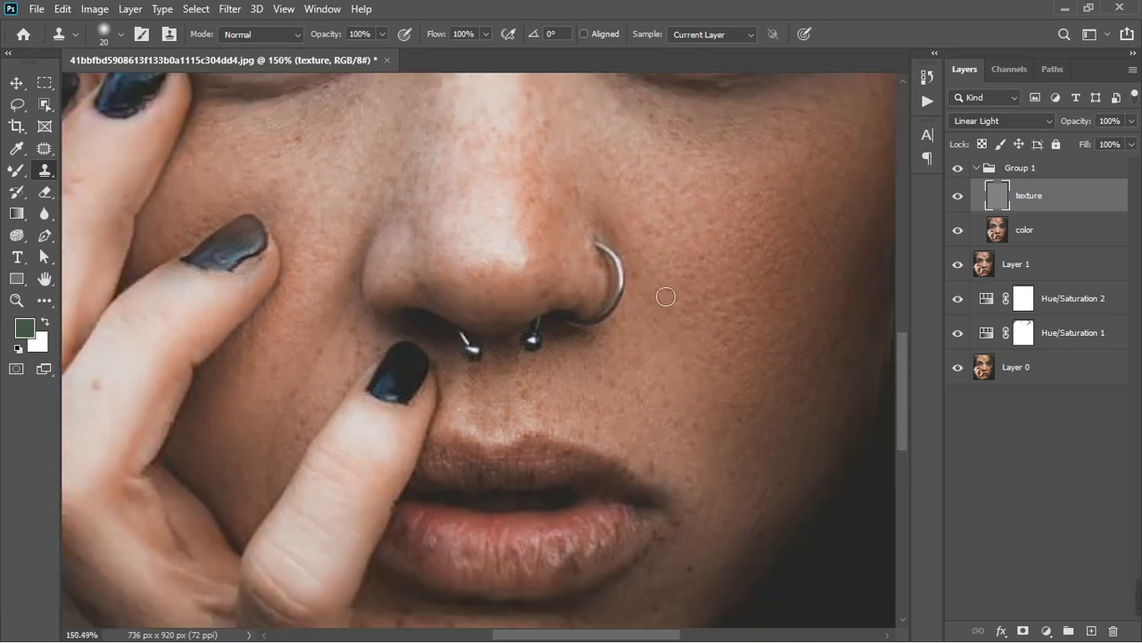
{"action": "scroll", "coordinate": [335, 380], "scroll_direction": "up", "scroll_amount": 5}
{"action": "scroll", "coordinate": [340, 383], "scroll_direction": "down", "scroll_amount": 10}
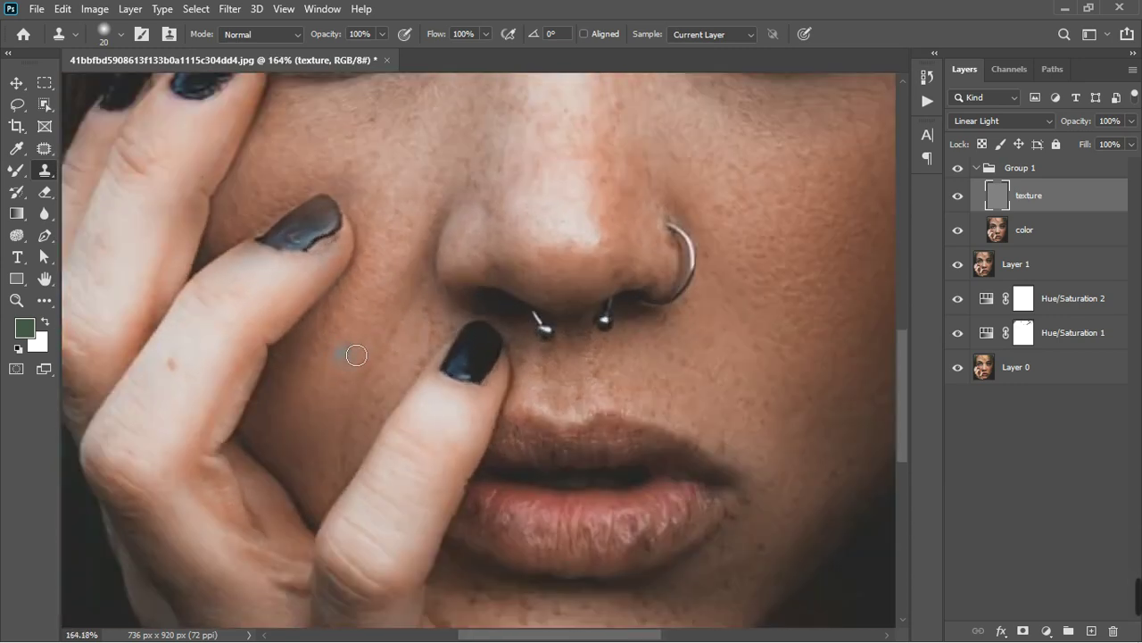
Stamp all visible layers into a new merged layer above Group 1.
{"action": "scroll", "coordinate": [397, 340], "scroll_direction": "down", "scroll_amount": 3}
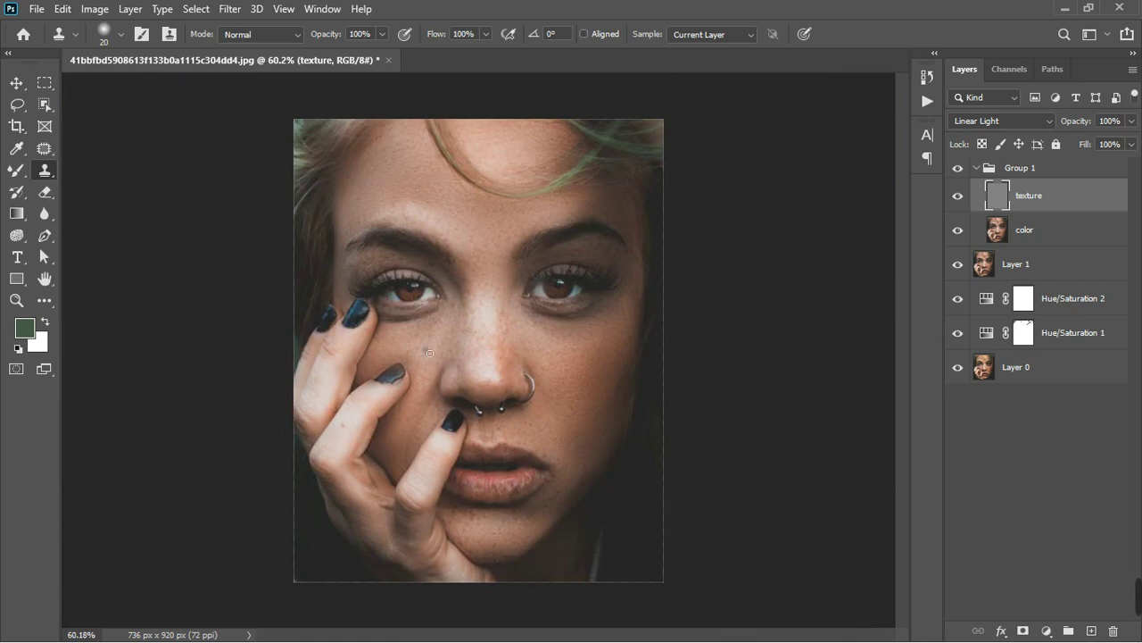
{"action": "scroll", "coordinate": [429, 352], "scroll_direction": "down", "scroll_amount": 2}
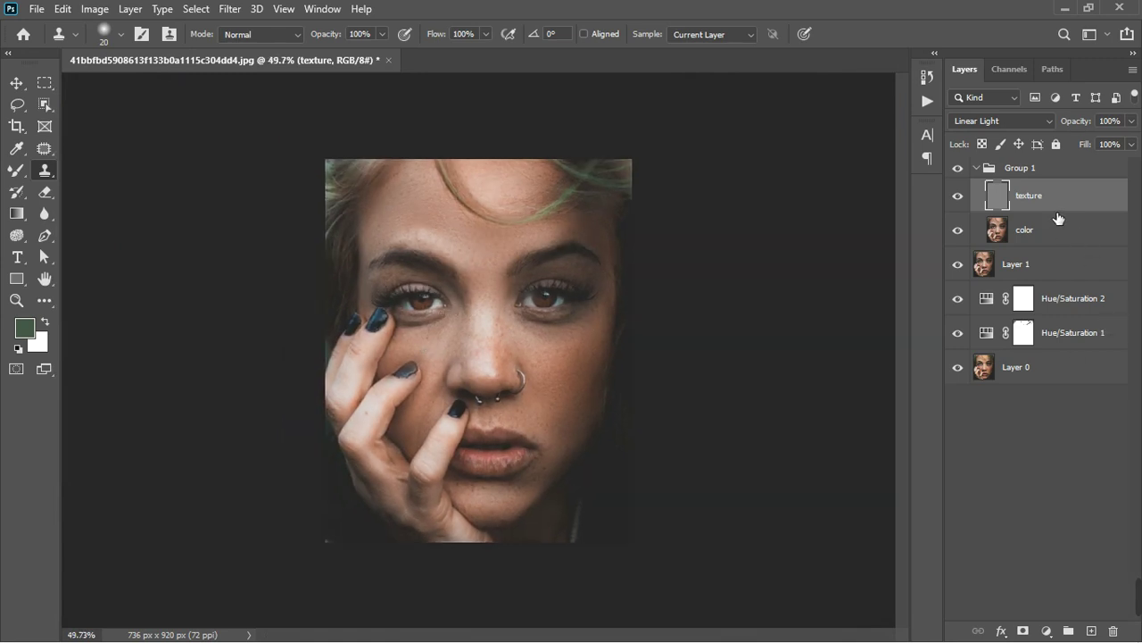
{"action": "left_click", "coordinate": [1055, 175]}
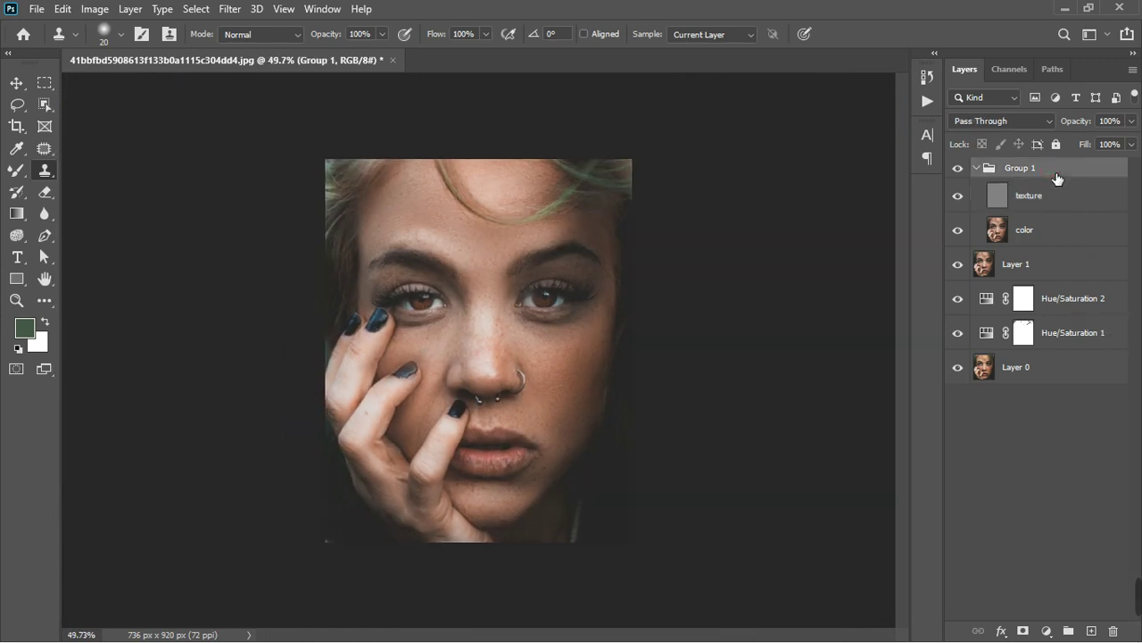
{"action": "key", "text": "ctrl+shift+alt+e"}
{"action": "scroll", "coordinate": [494, 313], "scroll_direction": "up", "scroll_amount": 2}
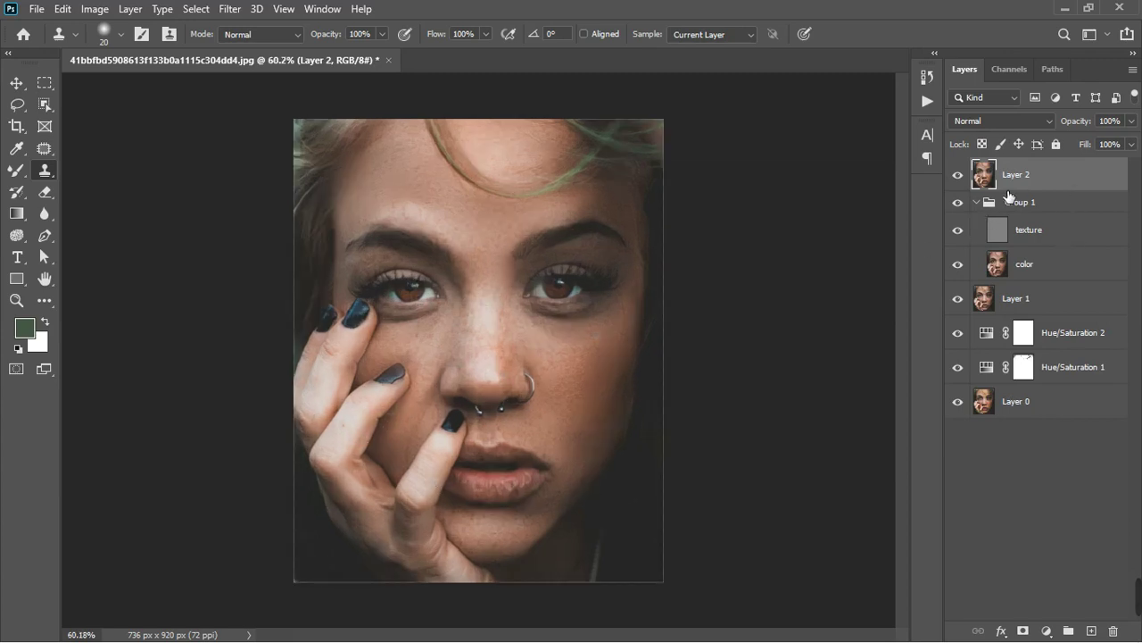
Try a Hue/Saturation adjustment layer on the skin's reds with hue +40 and a shifted color range.
{"action": "left_click", "coordinate": [1047, 631]}
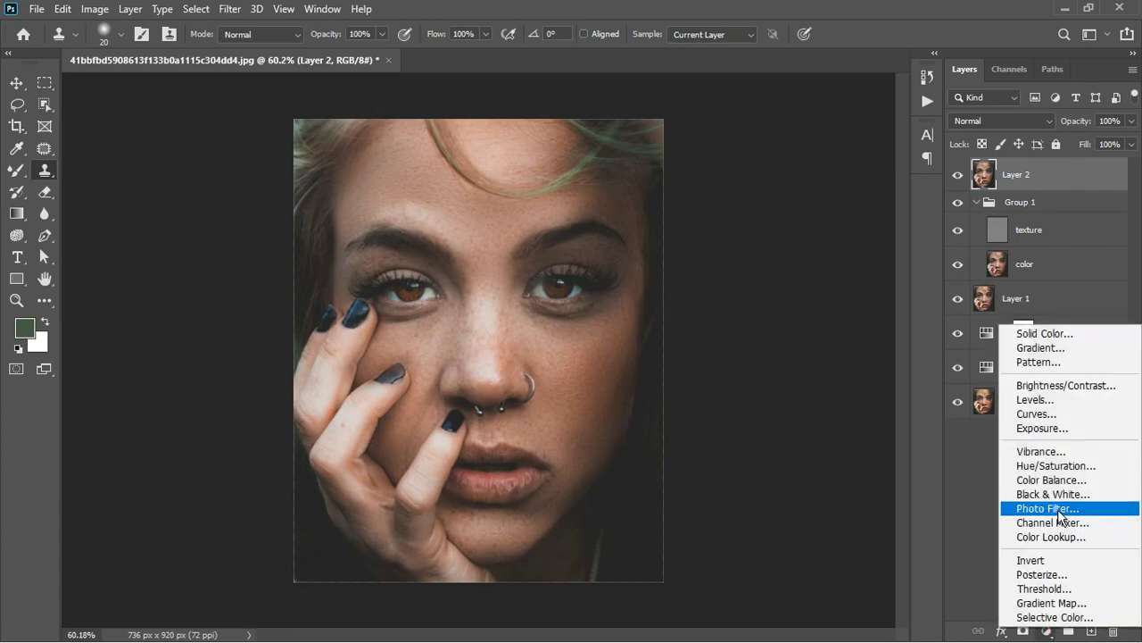
{"action": "left_click", "coordinate": [1057, 466]}
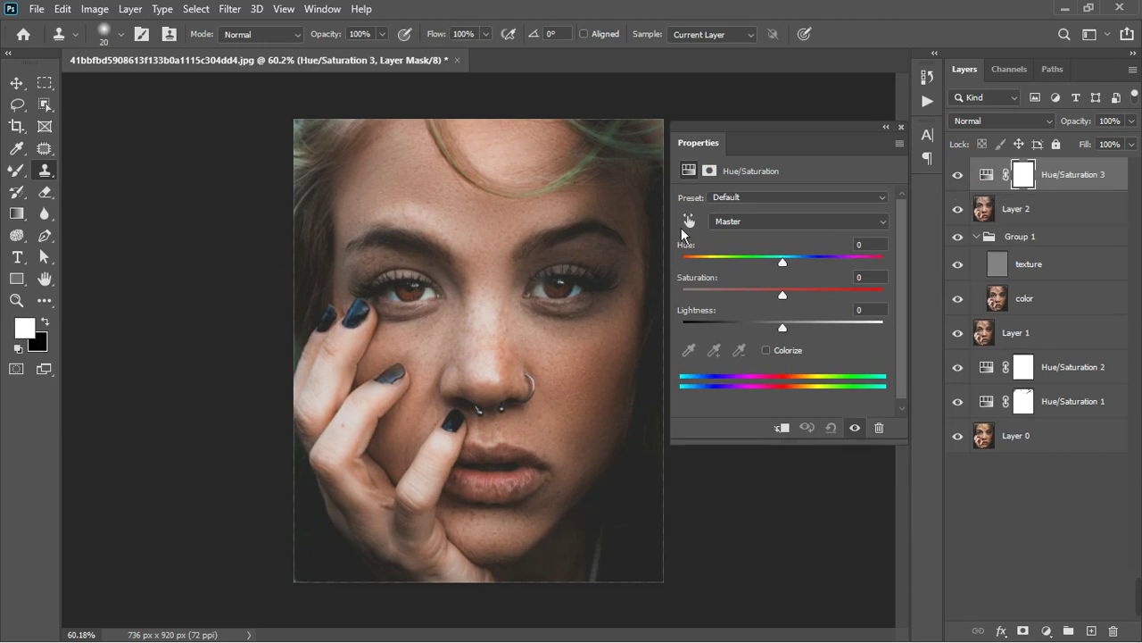
{"action": "left_click", "coordinate": [688, 221]}
{"action": "left_click", "coordinate": [329, 398]}
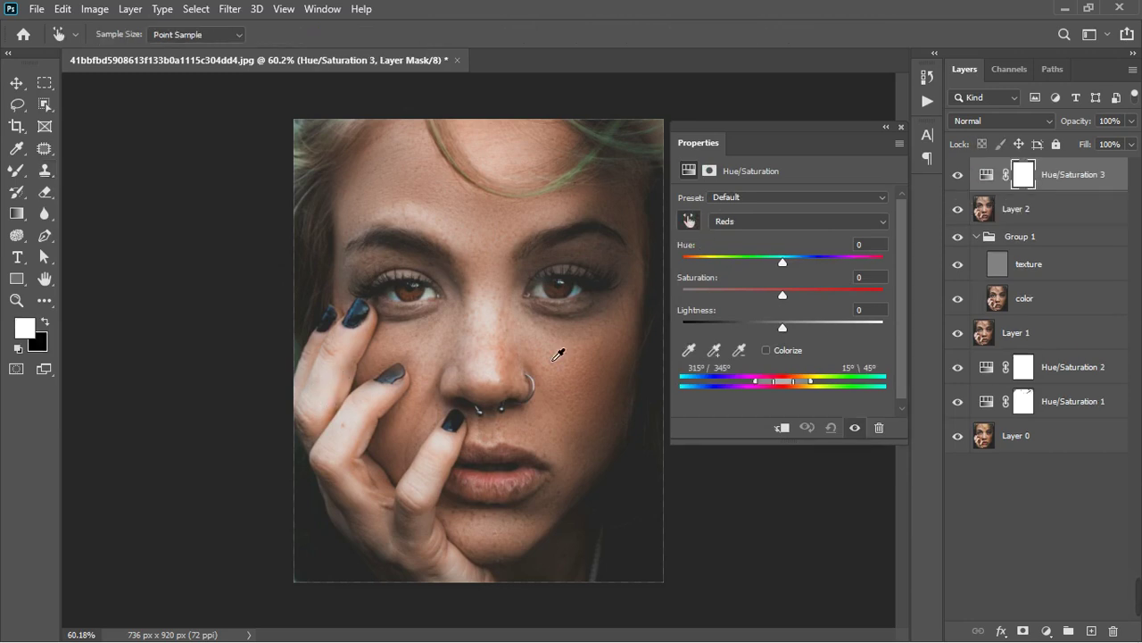
{"action": "left_click_drag", "start_coordinate": [785, 268], "coordinate": [820, 285]}
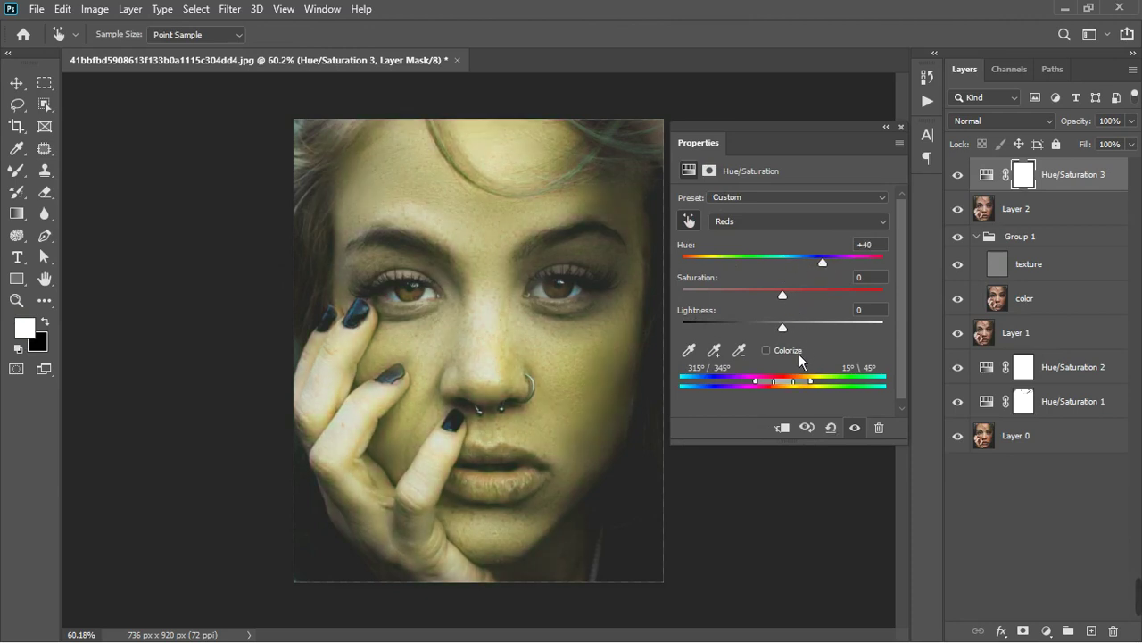
{"action": "left_click_drag", "start_coordinate": [790, 392], "coordinate": [819, 398]}
{"action": "left_click", "coordinate": [901, 126]}
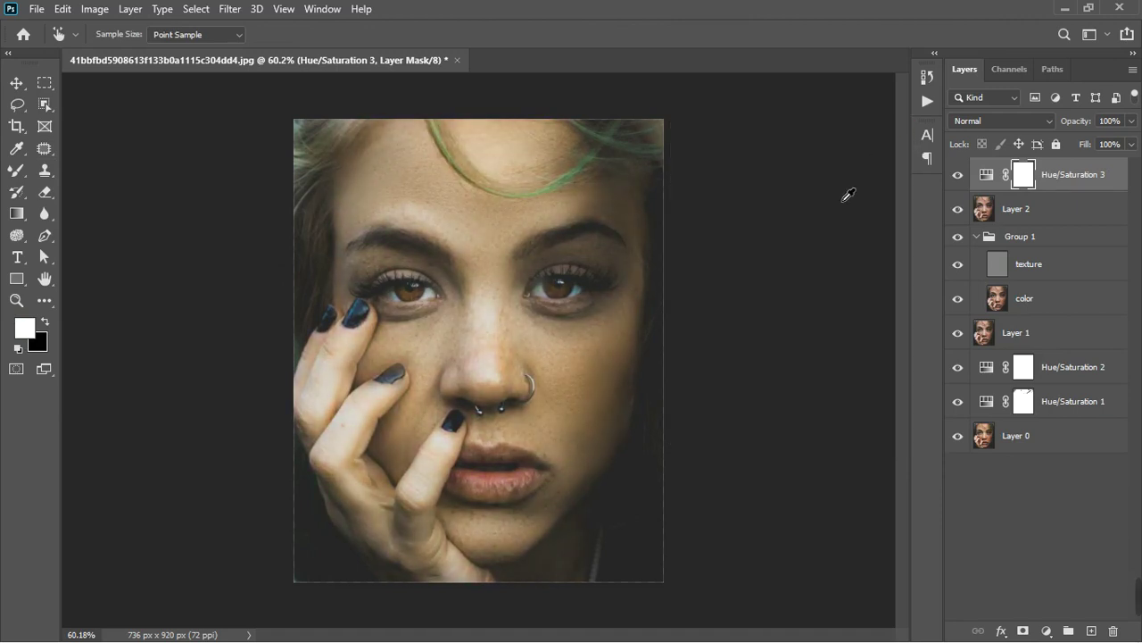
Delete the topmost Hue/Saturation adjustment layer.
{"action": "key", "text": "s"}
{"action": "left_click", "coordinate": [1103, 181]}
{"action": "key", "text": "Delete"}
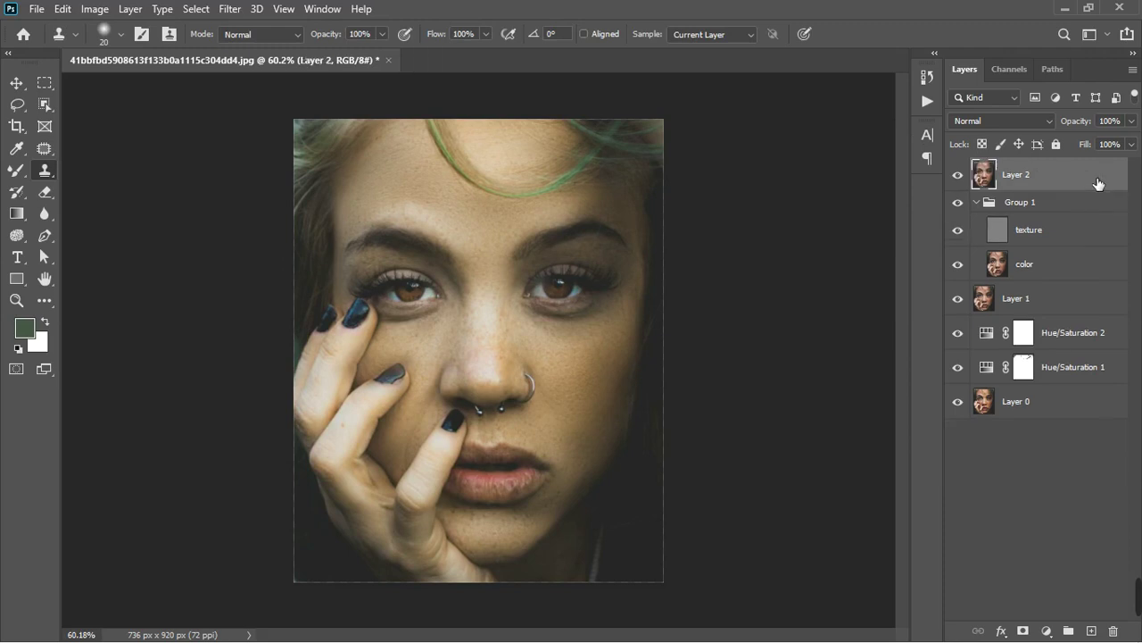
Try an Exposure adjustment layer with exposure 0 and gamma correction 0.63, and delete that layer.
{"action": "left_click", "coordinate": [1055, 629]}
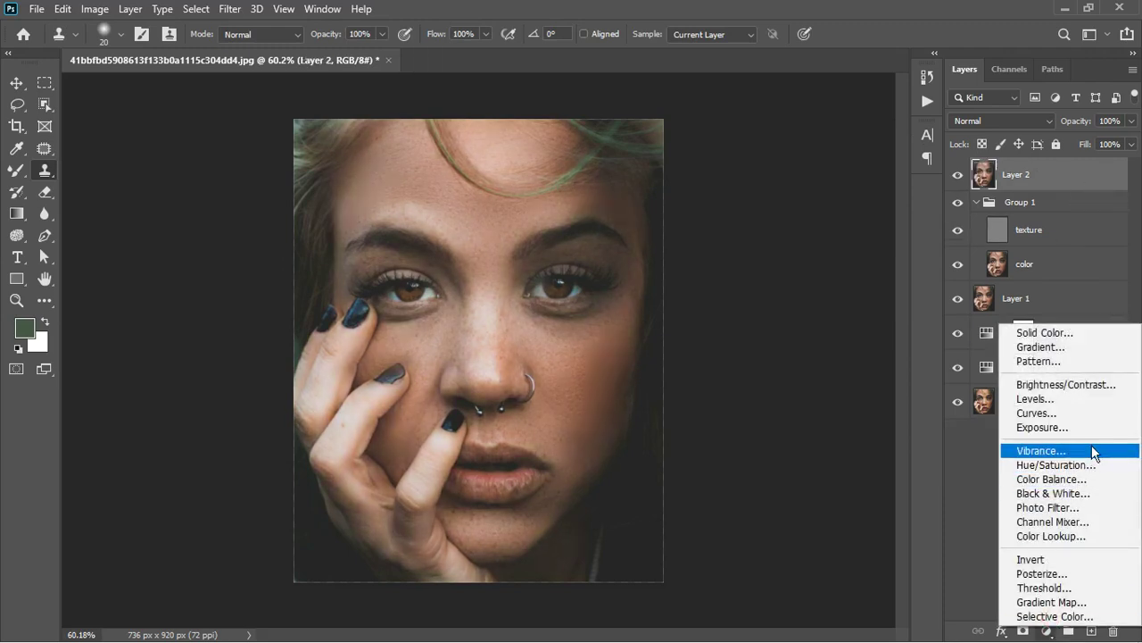
{"action": "left_click", "coordinate": [1064, 428]}
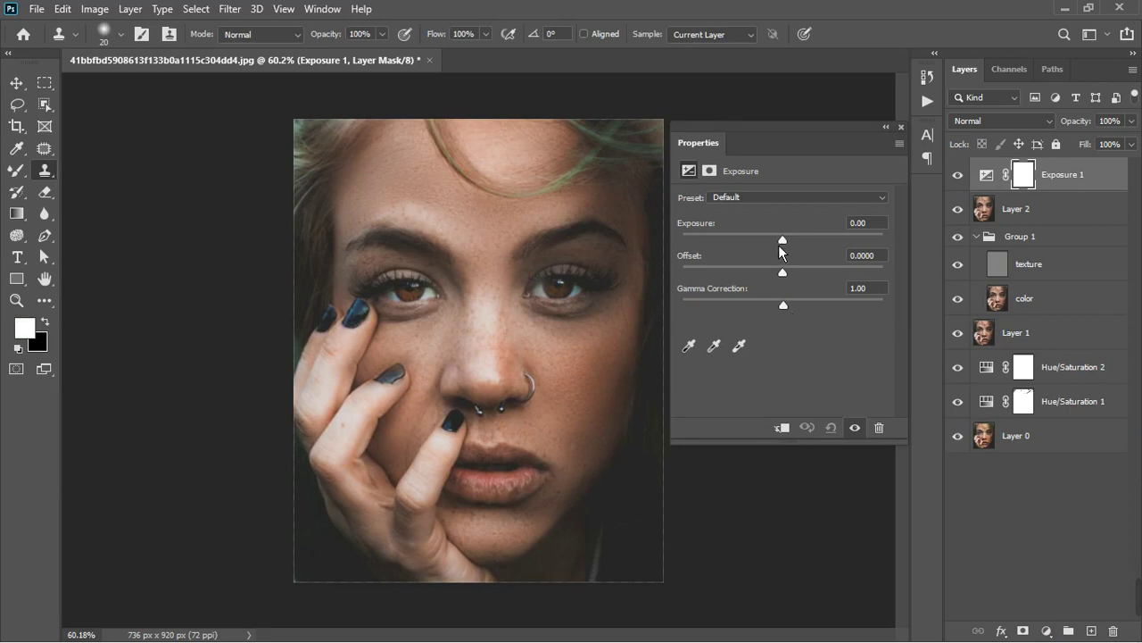
{"action": "left_click_drag", "start_coordinate": [789, 247], "coordinate": [777, 258]}
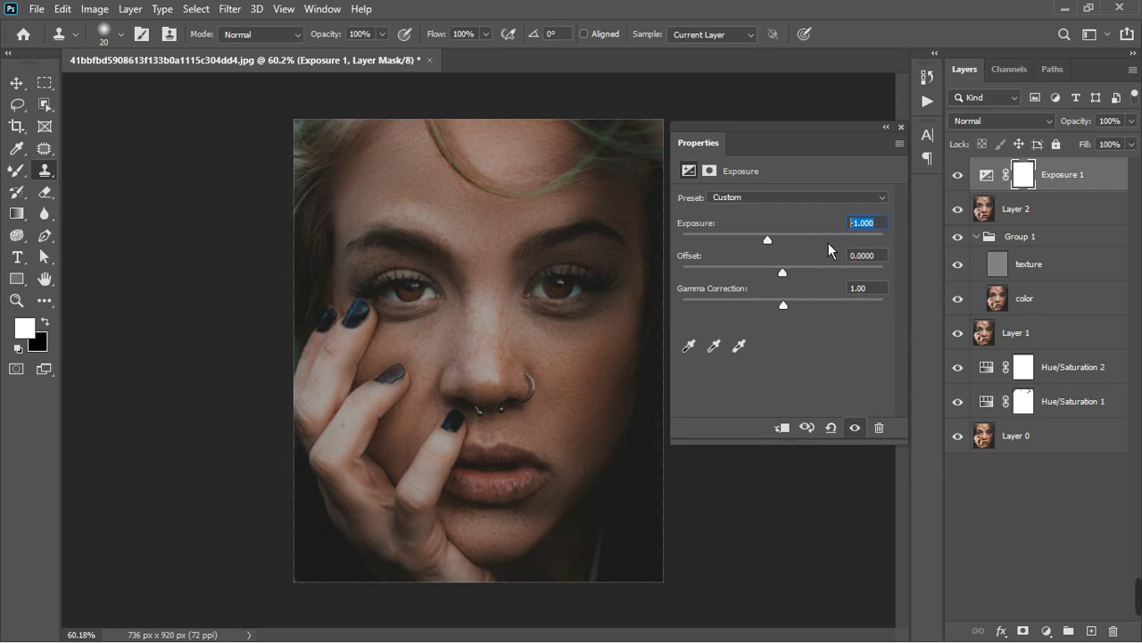
{"action": "type", "text": "0"}
{"action": "left_click_drag", "start_coordinate": [791, 312], "coordinate": [819, 308]}
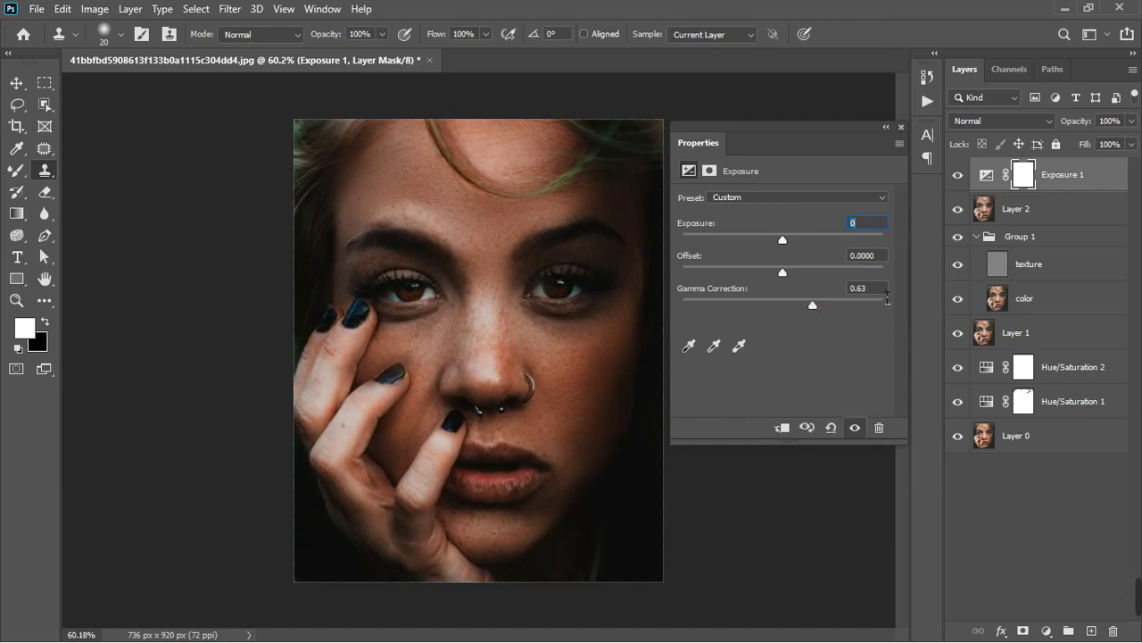
{"action": "key", "text": "Delete"}
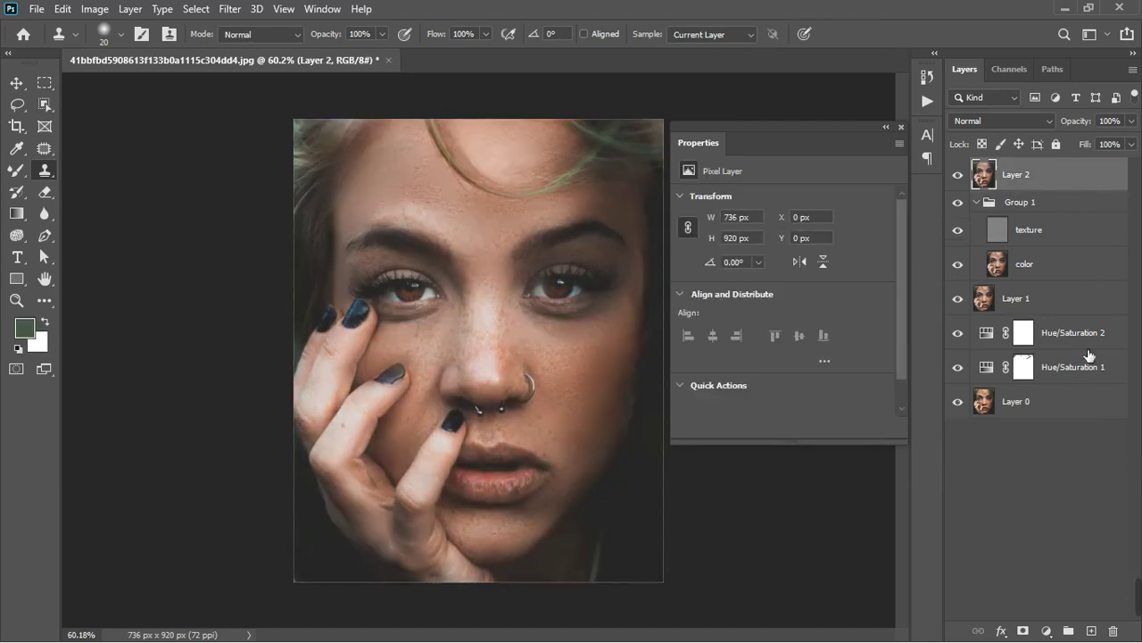
Add a Brightness/Contrast adjustment layer above Layer 2 with brightness at -67.
{"action": "left_click", "coordinate": [1049, 631]}
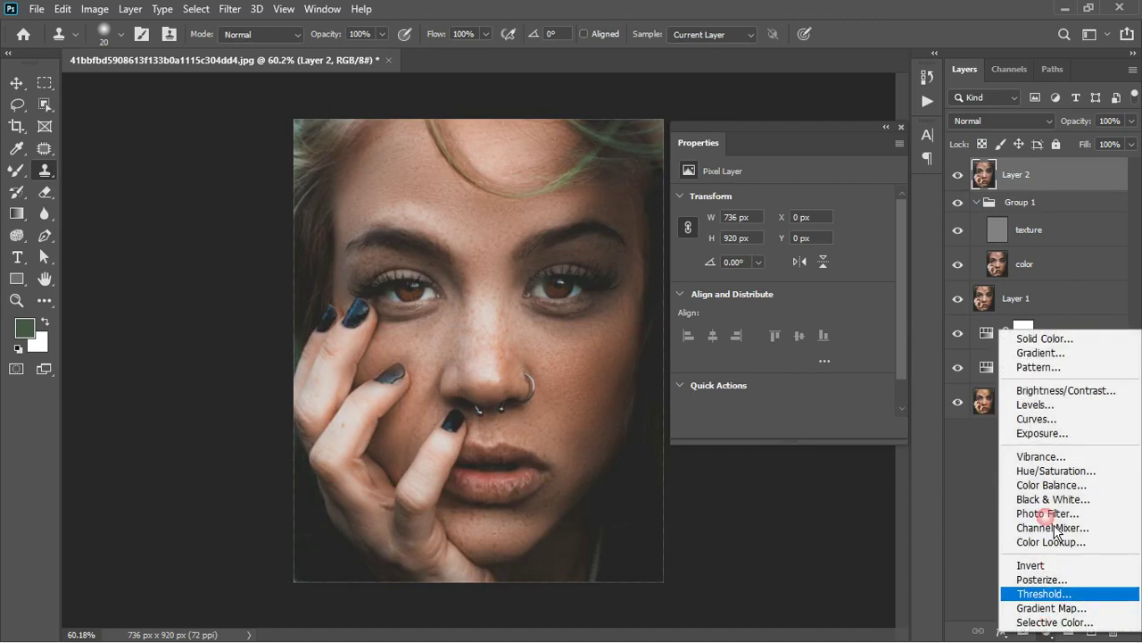
{"action": "left_click", "coordinate": [1063, 393]}
{"action": "left_click_drag", "start_coordinate": [790, 253], "coordinate": [749, 264]}
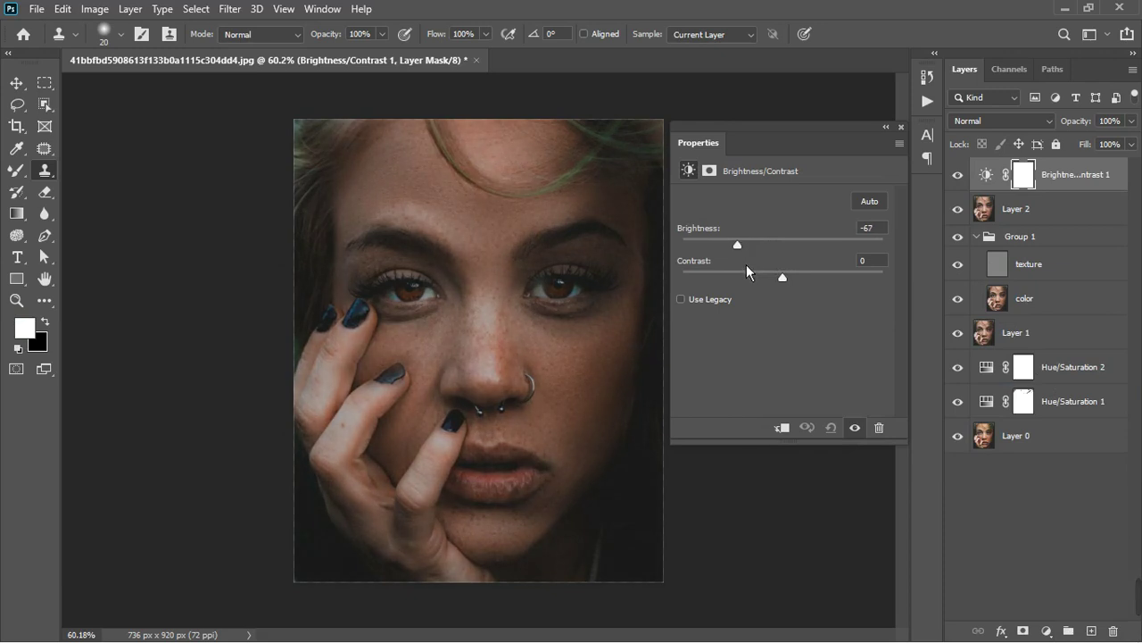
{"action": "left_click", "coordinate": [901, 126]}
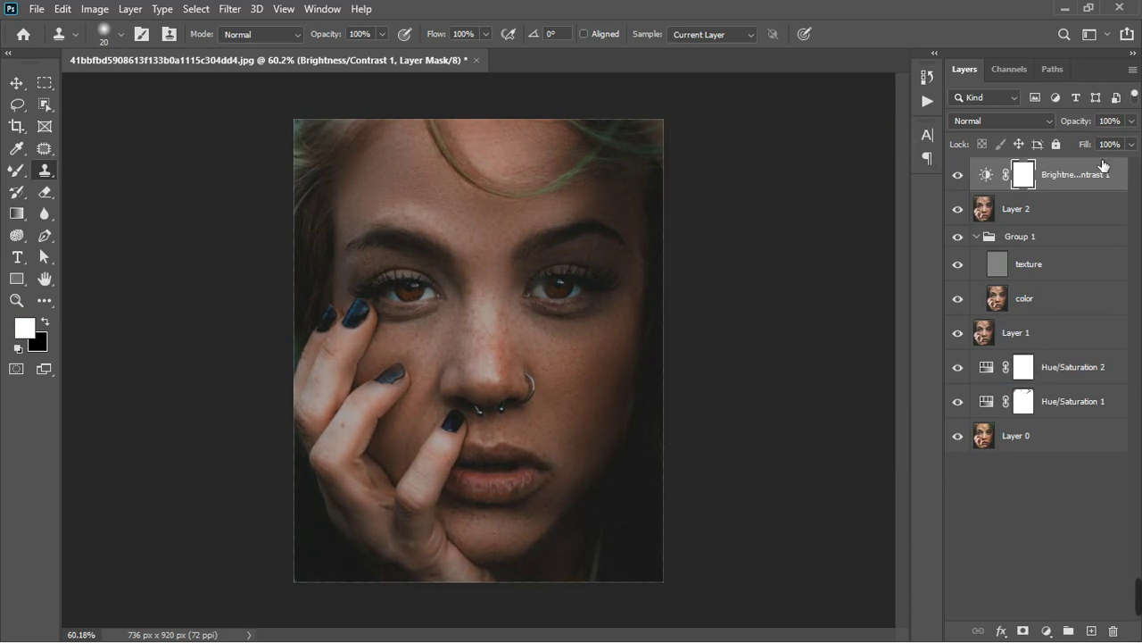
Hide the Brightness/Contrast layer, mask it to the skin highlights using Color Range with fuzziness 42, and show it again.
{"action": "left_click", "coordinate": [959, 179]}
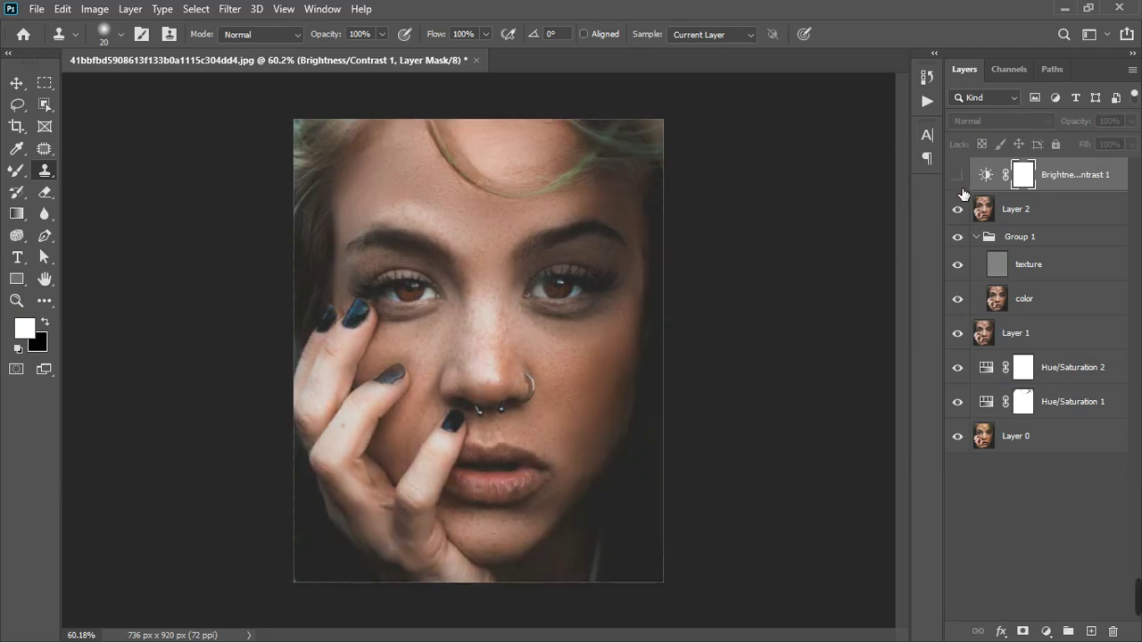
{"action": "left_click", "coordinate": [196, 9]}
{"action": "left_click", "coordinate": [228, 178]}
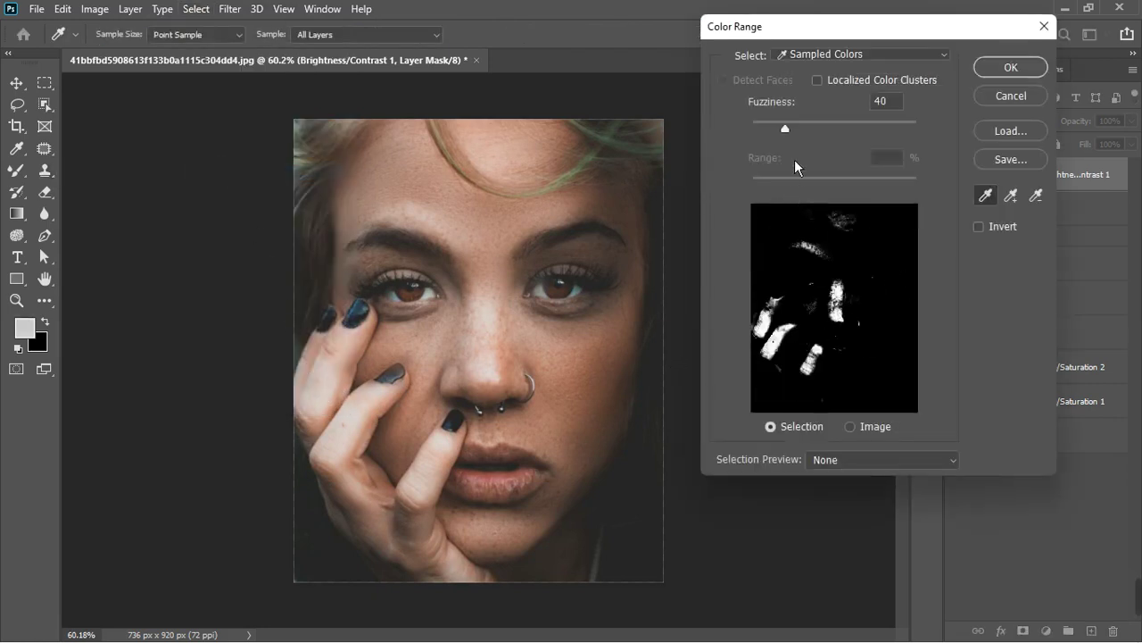
{"action": "mouse_move", "coordinate": [795, 136]}
{"action": "left_mouse_down"}
{"action": "mouse_move", "coordinate": [807, 132]}
{"action": "mouse_move", "coordinate": [796, 134]}
{"action": "left_mouse_up"}
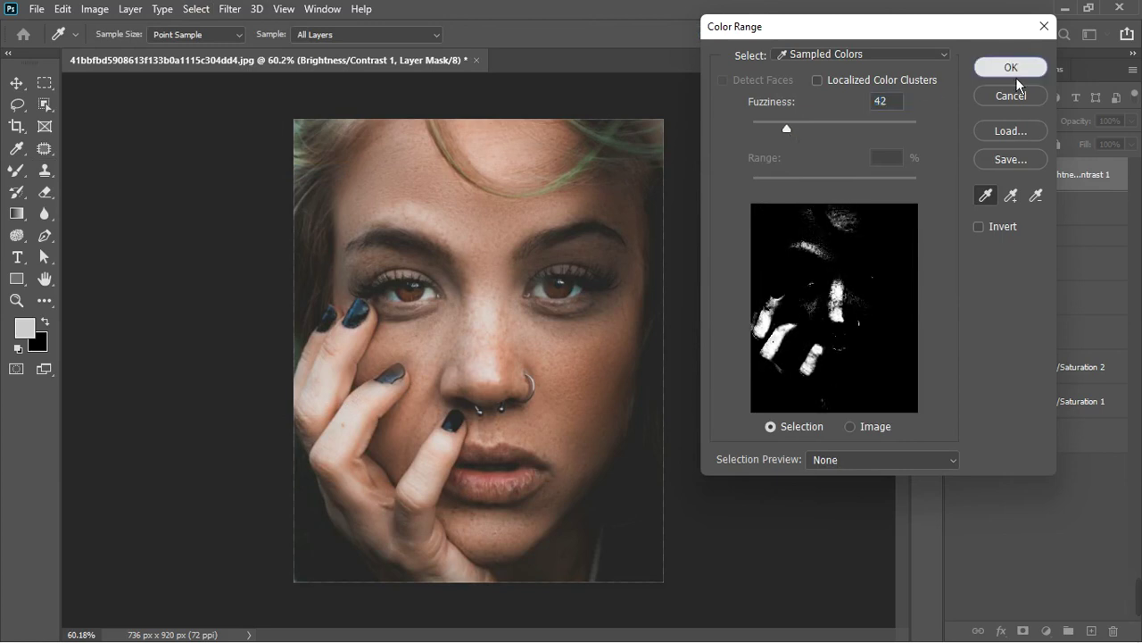
{"action": "left_click", "coordinate": [1014, 69]}
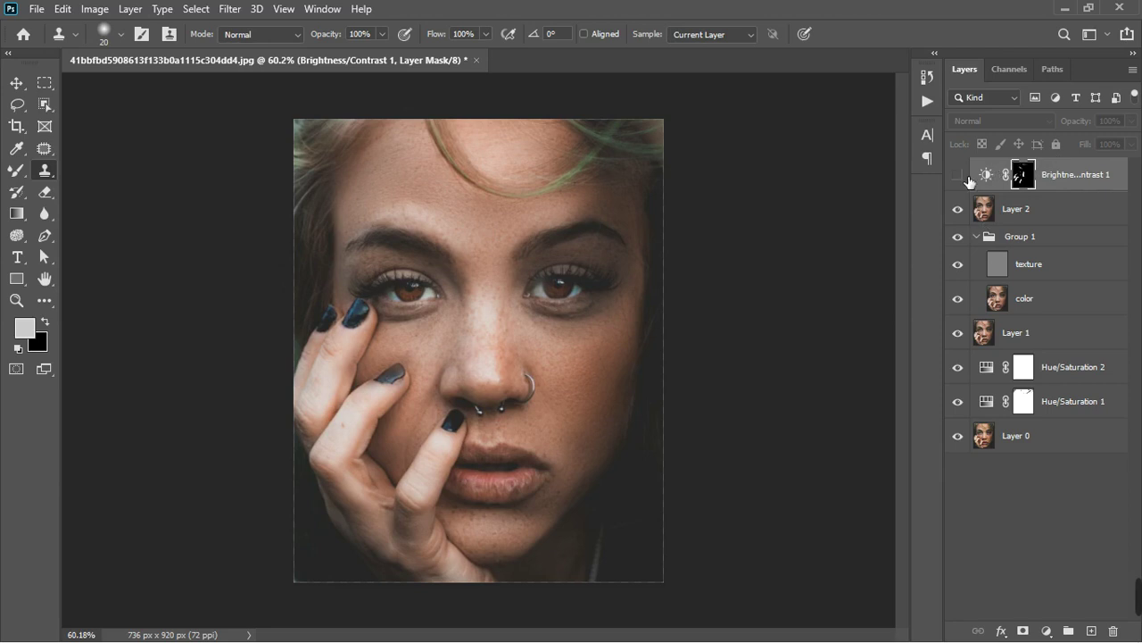
{"action": "left_click", "coordinate": [960, 176]}
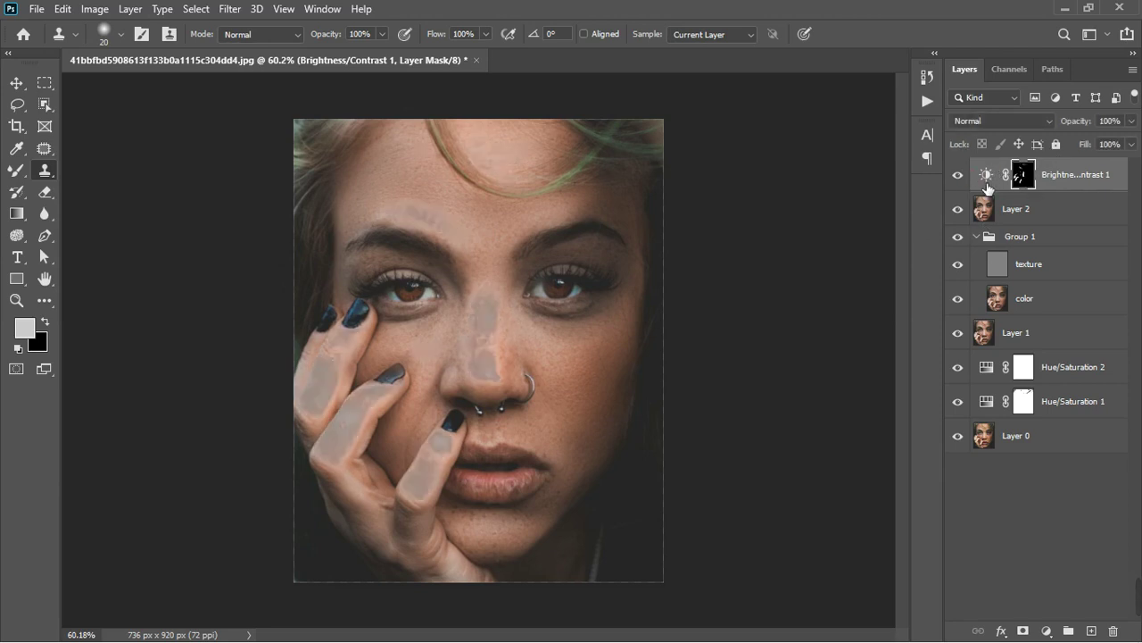
Set the masked Brightness/Contrast layer's brightness to -22.
{"action": "double_click", "coordinate": [987, 175]}
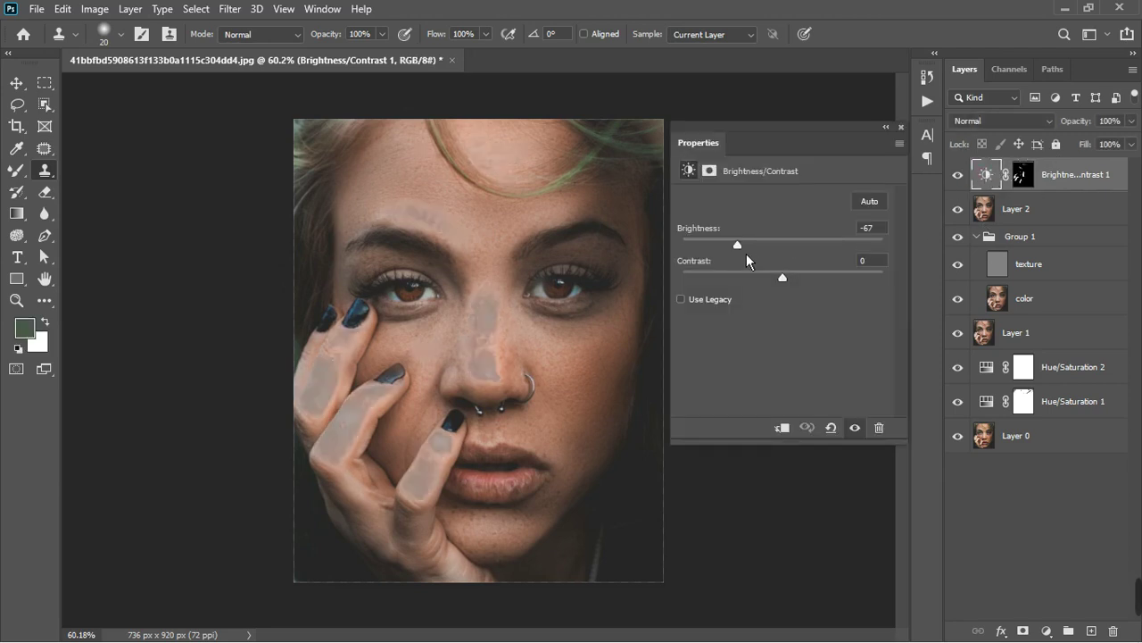
{"action": "left_click_drag", "start_coordinate": [746, 253], "coordinate": [776, 245]}
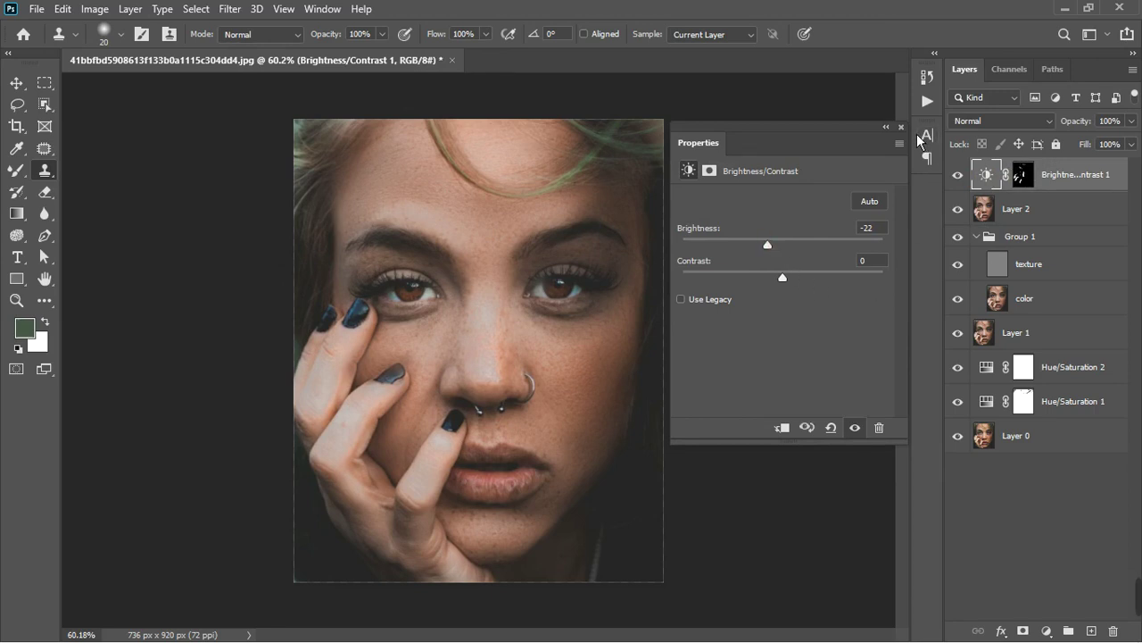
{"action": "left_click", "coordinate": [919, 143]}
Compare the portrait with and without the masked Brightness/Contrast adjustment.
{"action": "left_click", "coordinate": [957, 175]}
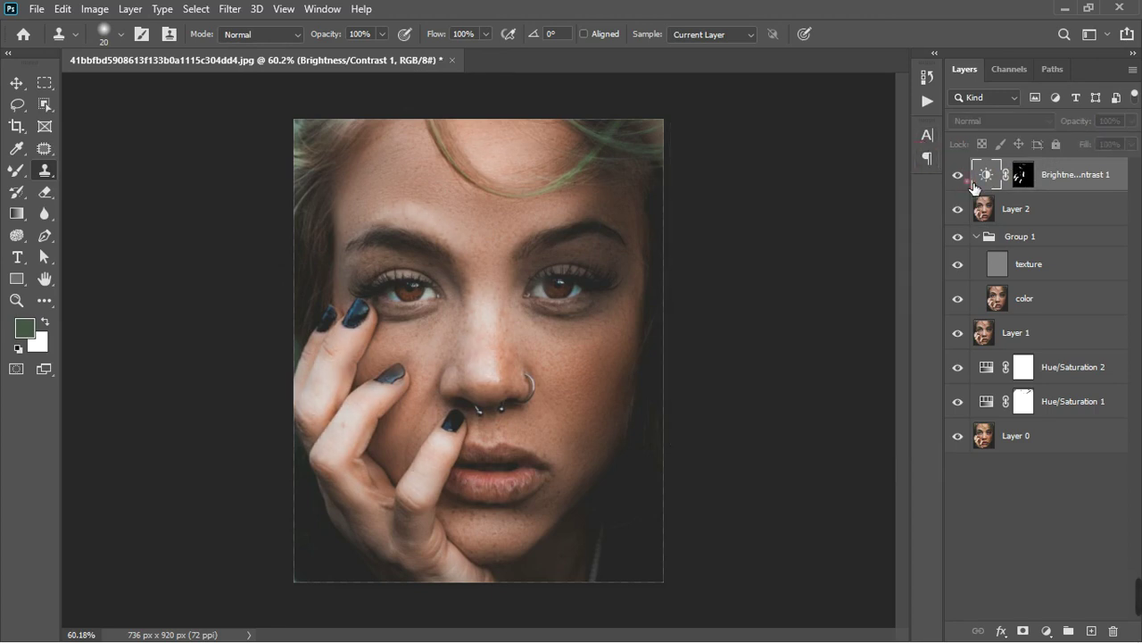
{"action": "left_click", "coordinate": [971, 180]}
{"action": "left_click", "coordinate": [972, 182]}
{"action": "left_click", "coordinate": [973, 183]}
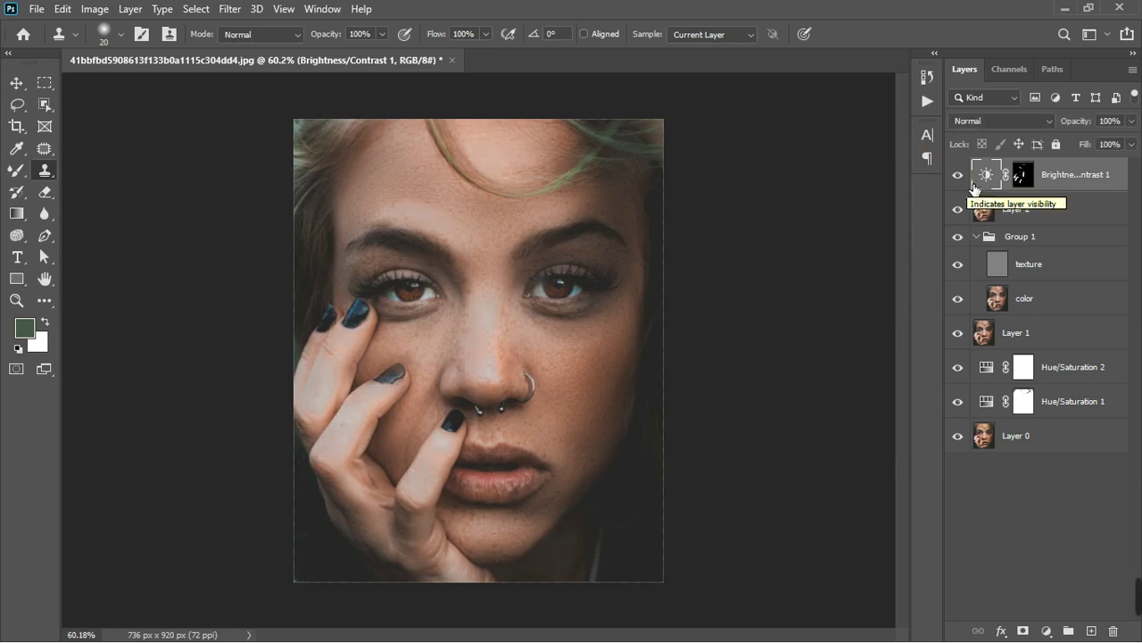
Hide the masked Brightness/Contrast layer and delete it.
{"action": "left_click", "coordinate": [973, 186]}
{"action": "scroll", "coordinate": [469, 336], "scroll_direction": "down", "scroll_amount": 2}
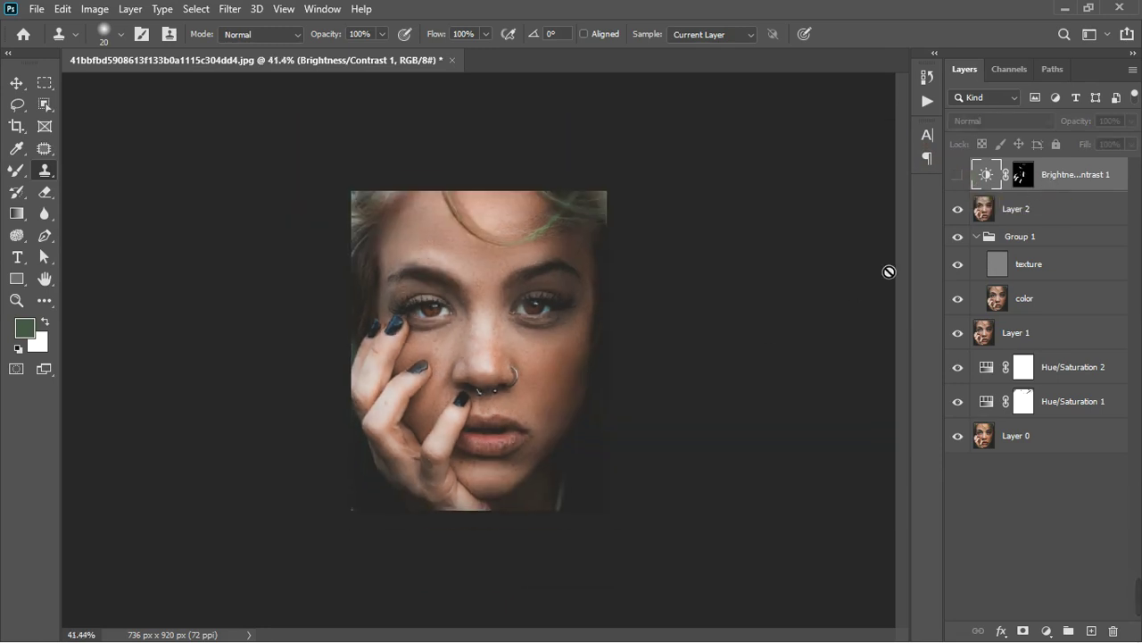
{"action": "left_click", "coordinate": [1116, 631]}
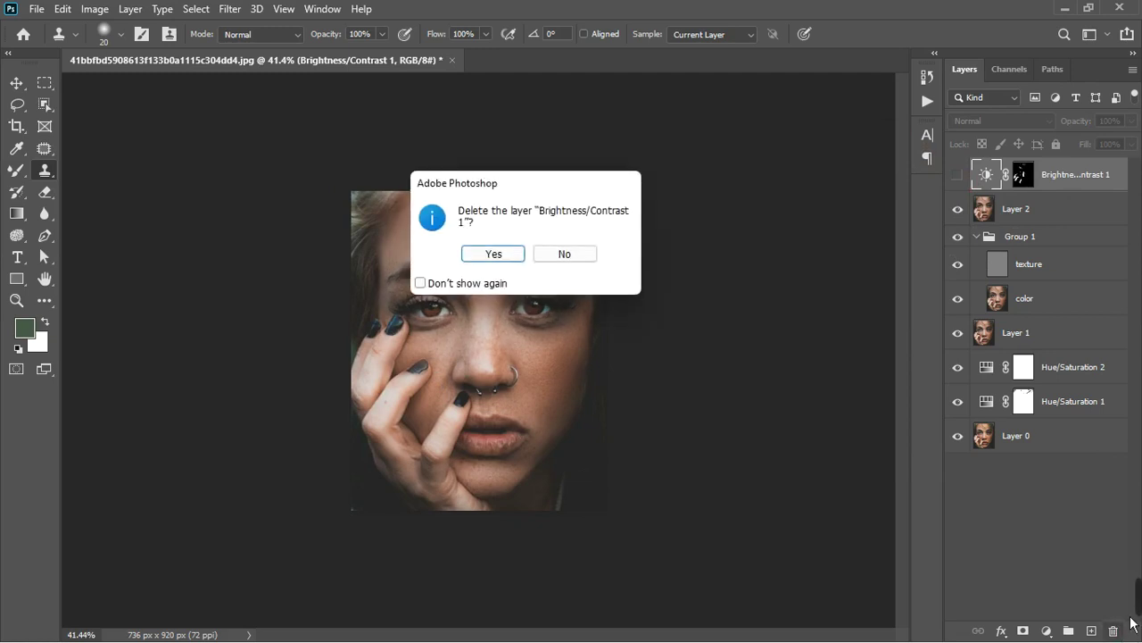
Add a Brightness/Contrast adjustment layer above Layer 2 with brightness set to -15.
{"action": "scroll", "coordinate": [494, 345], "scroll_direction": "up", "scroll_amount": 2}
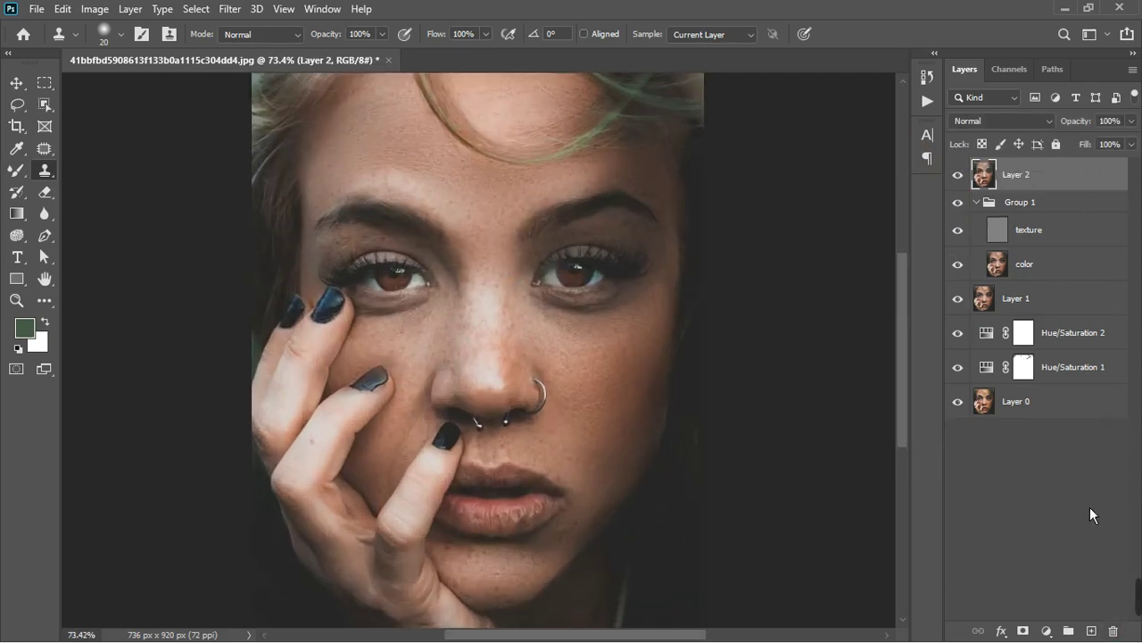
{"action": "left_click", "coordinate": [1047, 631]}
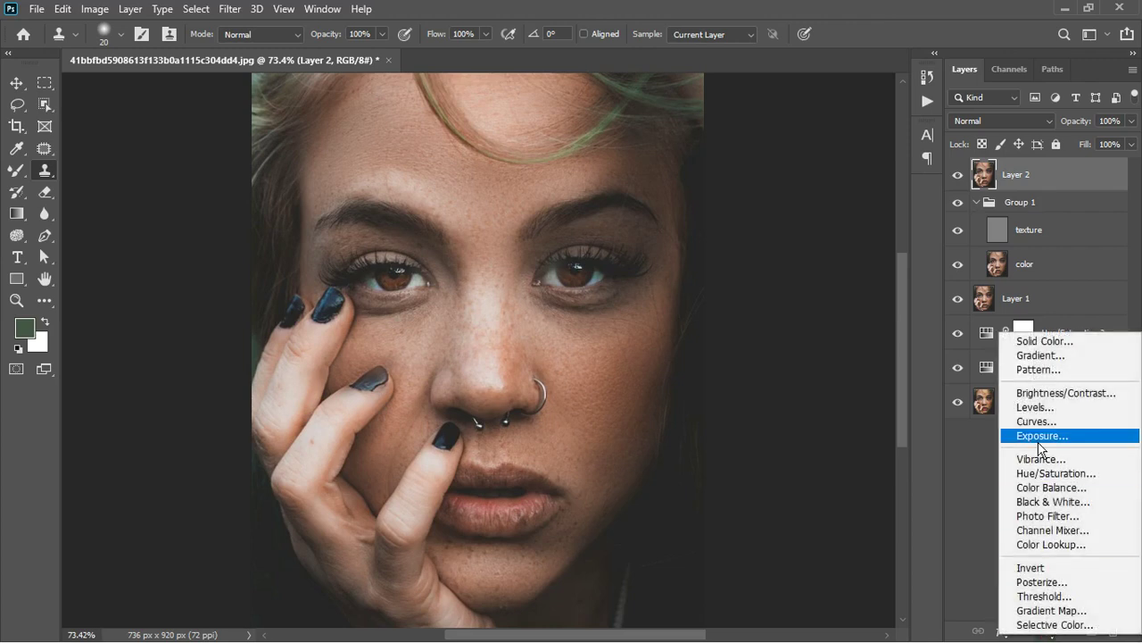
{"action": "left_click", "coordinate": [1057, 393]}
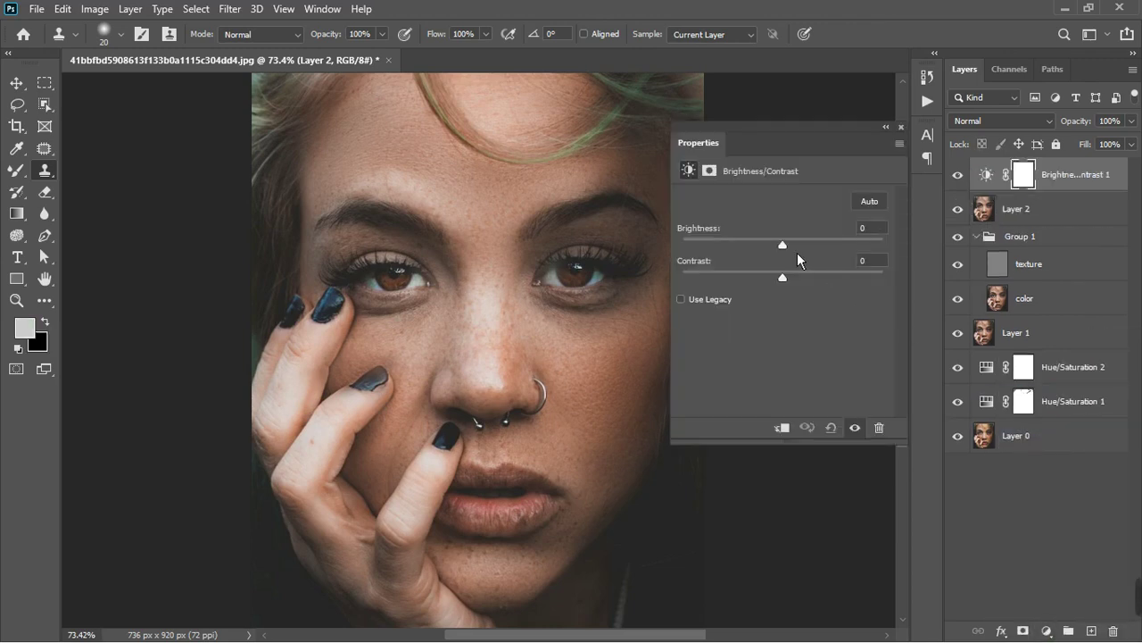
{"action": "left_click_drag", "start_coordinate": [788, 256], "coordinate": [781, 256]}
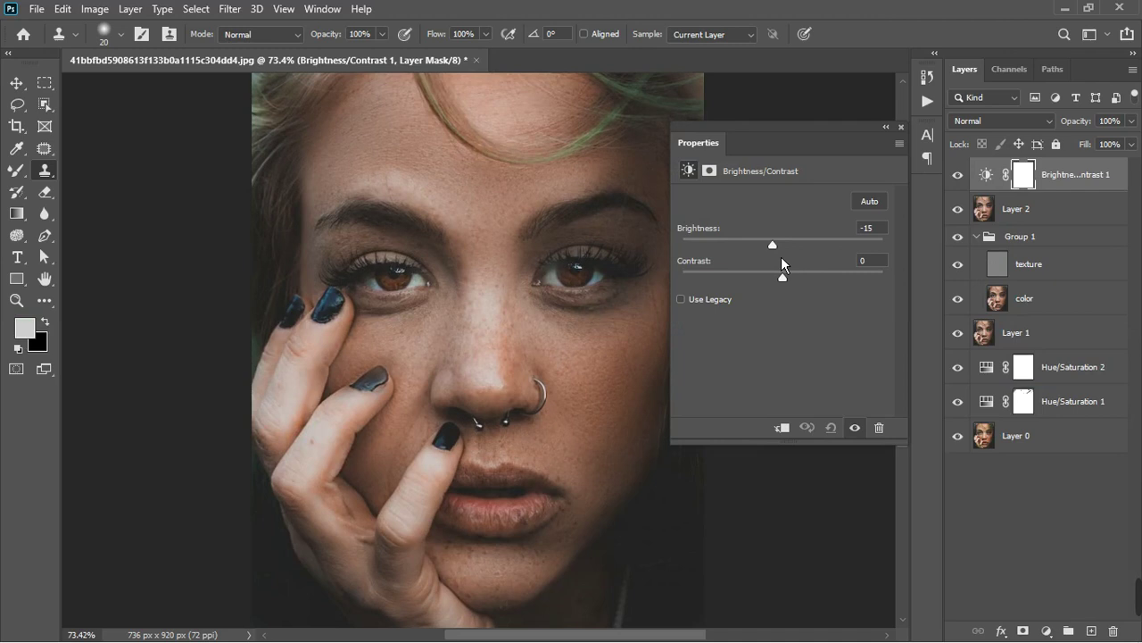
{"action": "left_click", "coordinate": [910, 136]}
Limit the Brightness/Contrast layer with Blend If on Gray, splitting the This Layer black point to 145 / 204.
{"action": "double_click", "coordinate": [1110, 175]}
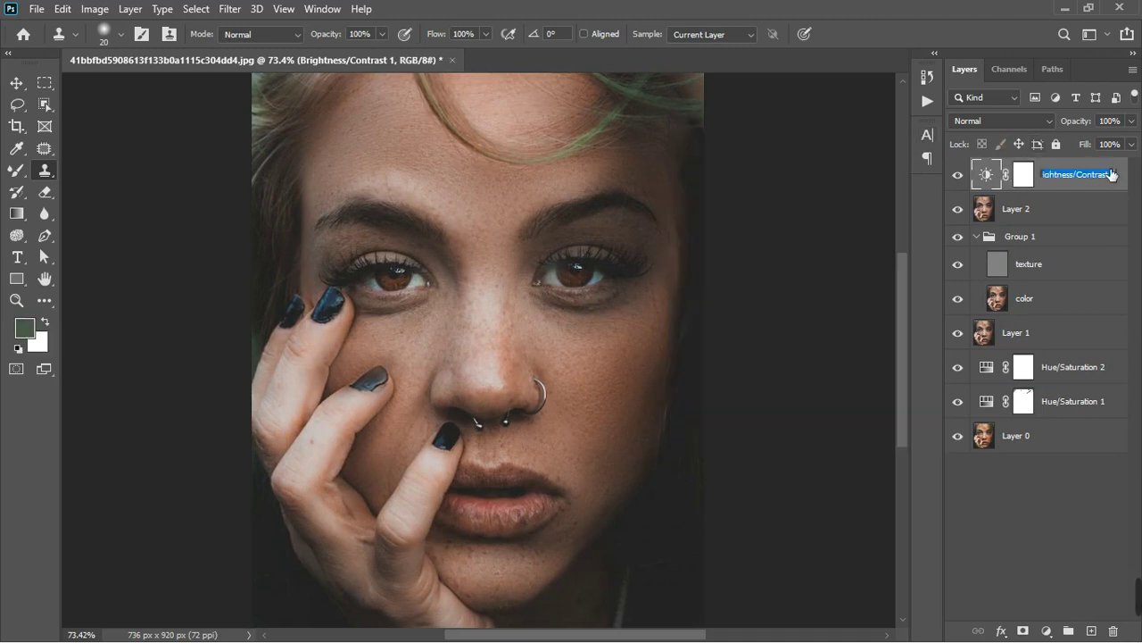
{"action": "double_click", "coordinate": [1110, 174]}
{"action": "left_click", "coordinate": [1111, 166]}
{"action": "double_click", "coordinate": [1100, 173]}
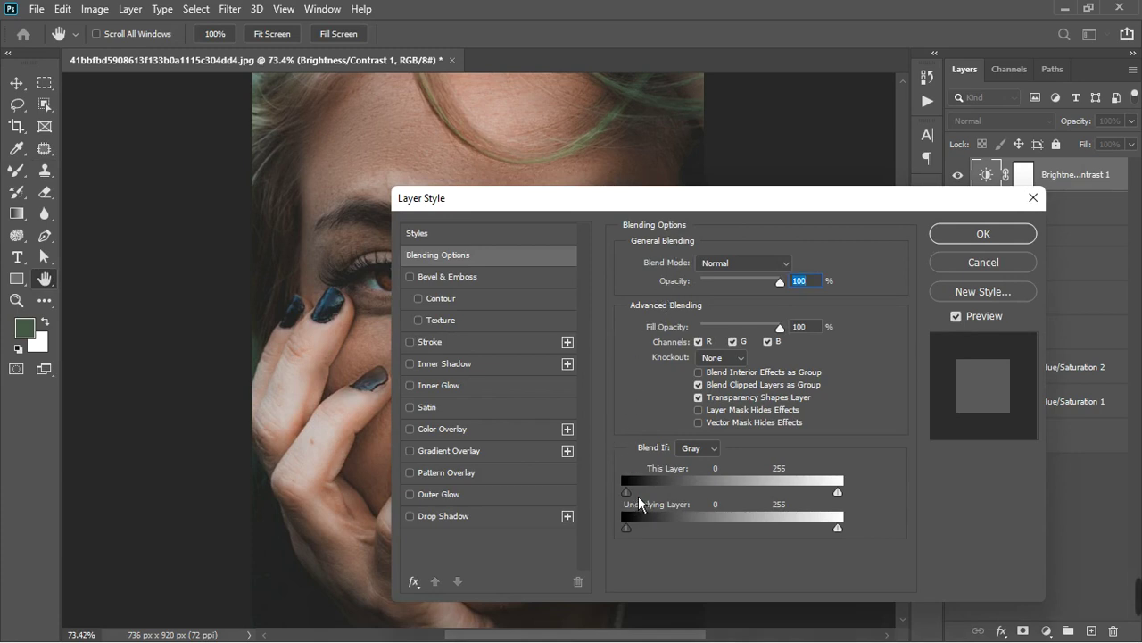
{"action": "left_click_drag", "start_coordinate": [639, 500], "coordinate": [739, 488]}
{"action": "left_click_drag", "start_coordinate": [726, 211], "coordinate": [911, 158]}
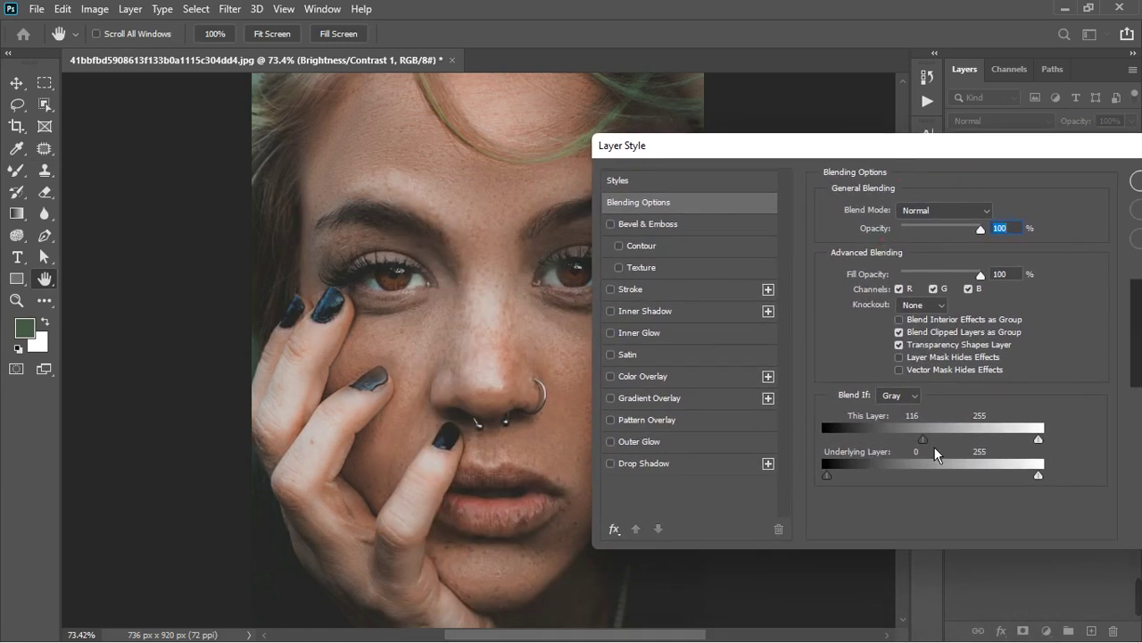
{"action": "left_click_drag", "start_coordinate": [934, 448], "coordinate": [952, 442]}
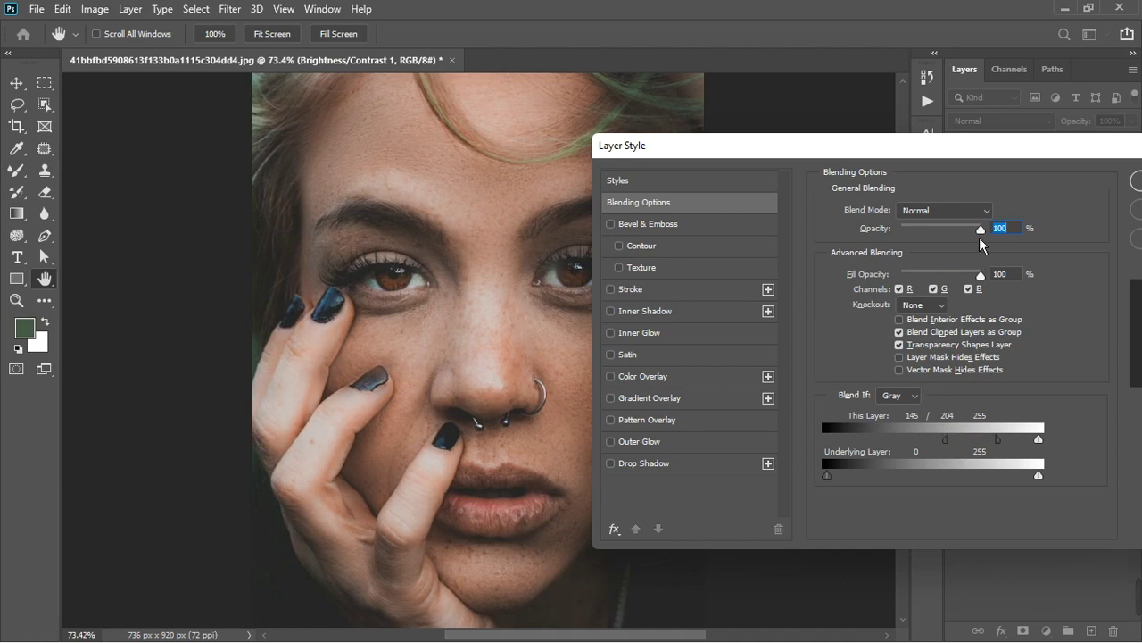
{"action": "left_click_drag", "start_coordinate": [951, 162], "coordinate": [803, 156]}
{"action": "left_click", "coordinate": [816, 191]}
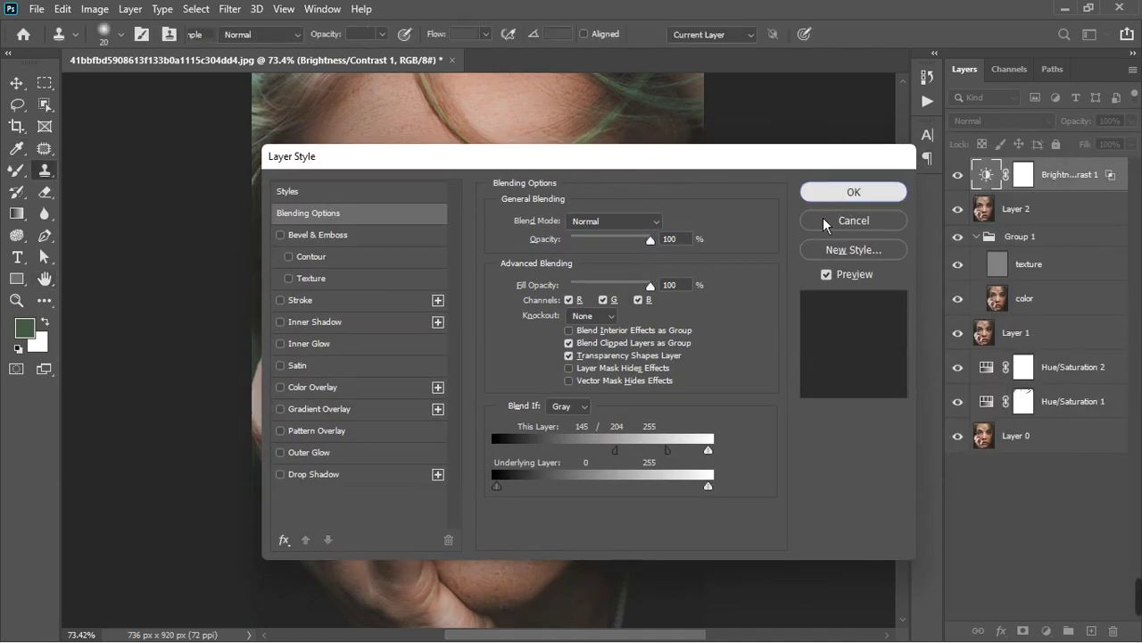
Compare the portrait with and without the Blend If-limited Brightness/Contrast adjustment, and delete that layer.
{"action": "left_click", "coordinate": [958, 177]}
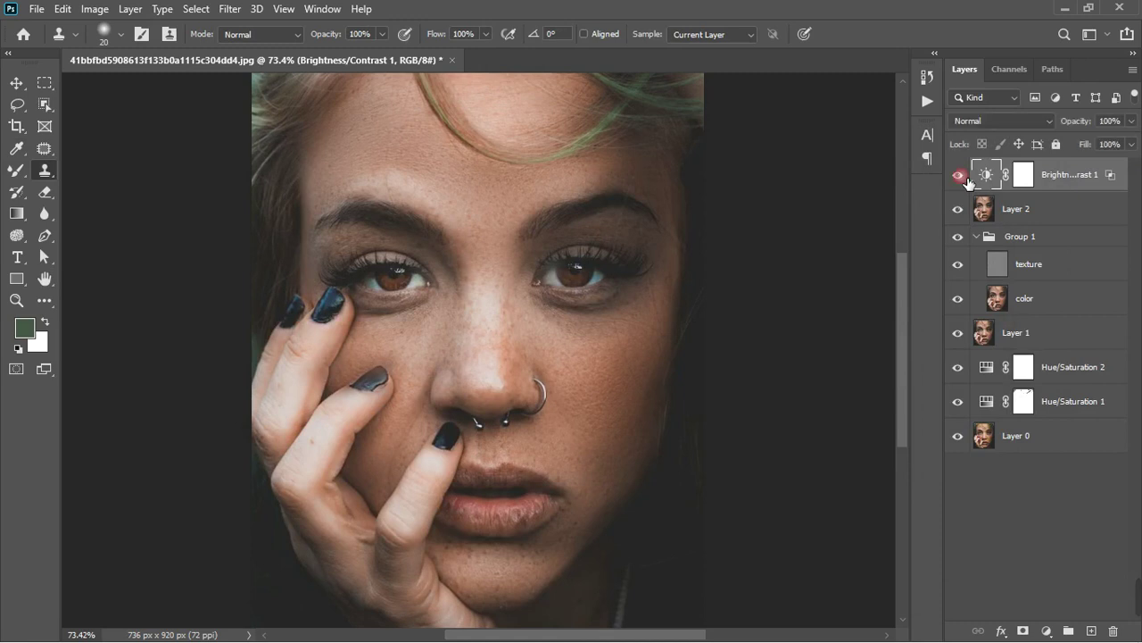
{"action": "left_click", "coordinate": [960, 176]}
{"action": "left_click", "coordinate": [1023, 174]}
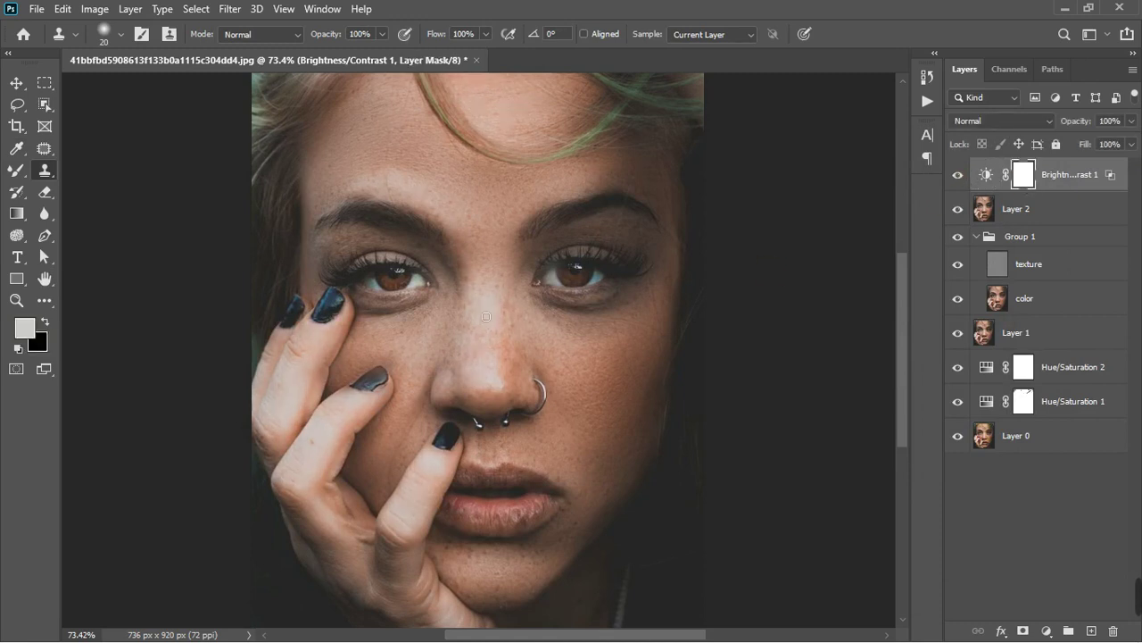
{"action": "scroll", "coordinate": [491, 348], "scroll_direction": "down", "scroll_amount": 4}
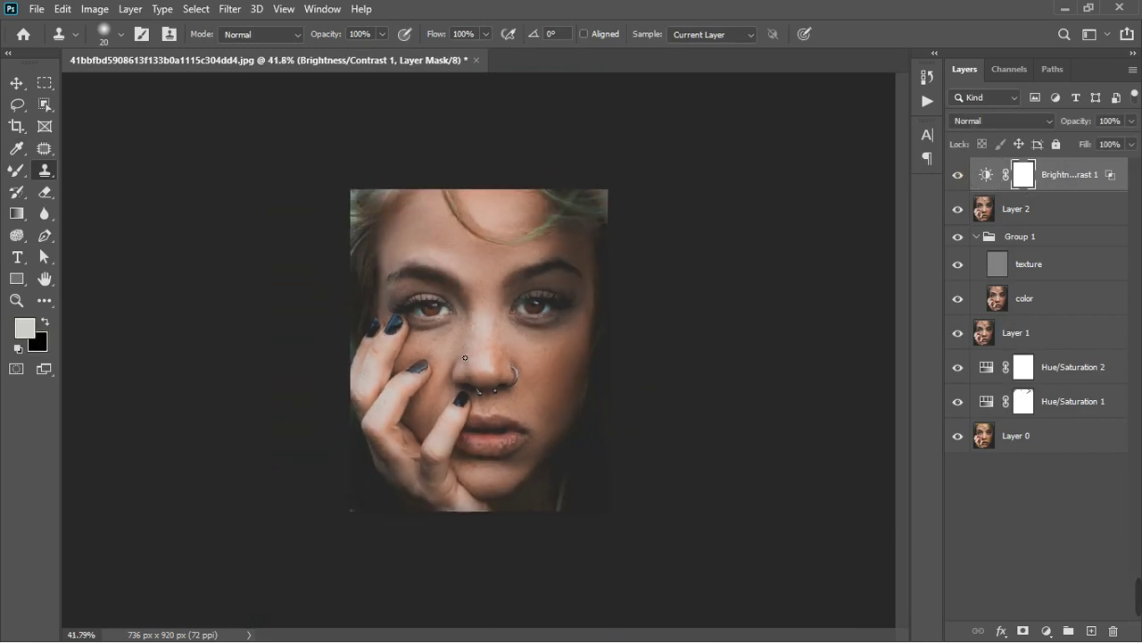
{"action": "left_click", "coordinate": [962, 180]}
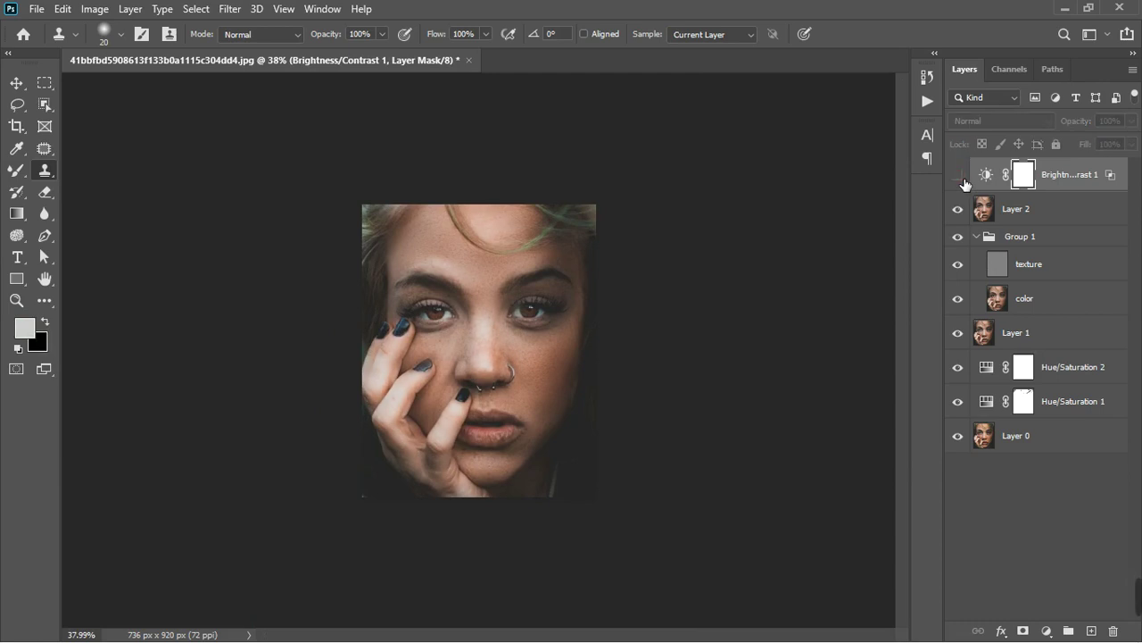
{"action": "left_click", "coordinate": [959, 179]}
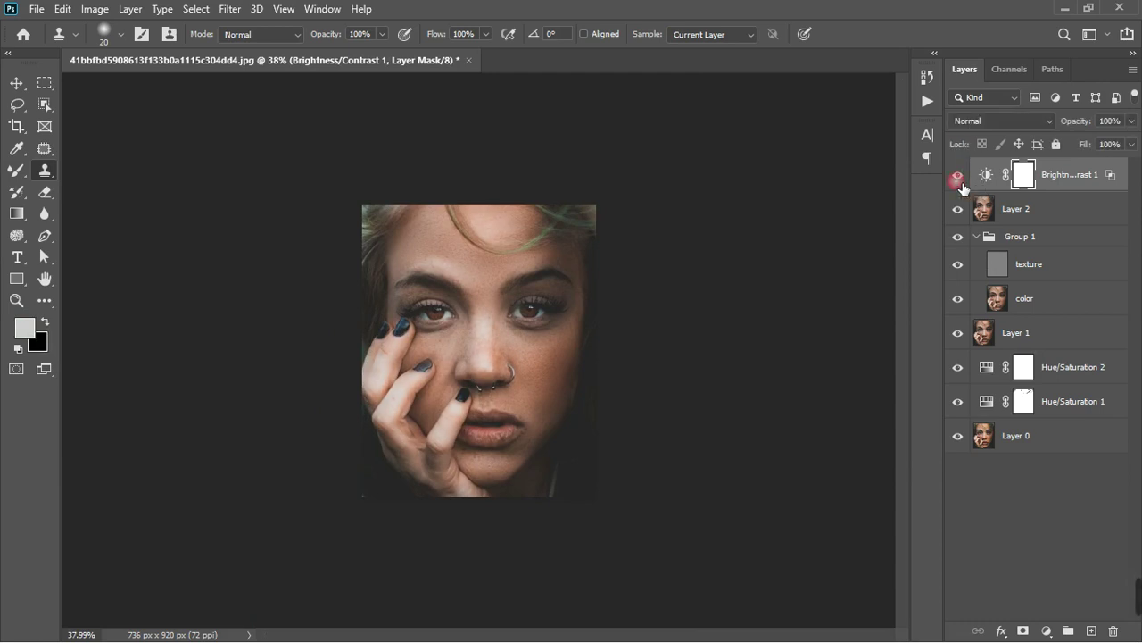
{"action": "left_click", "coordinate": [1073, 185]}
{"action": "key", "text": "Delete"}
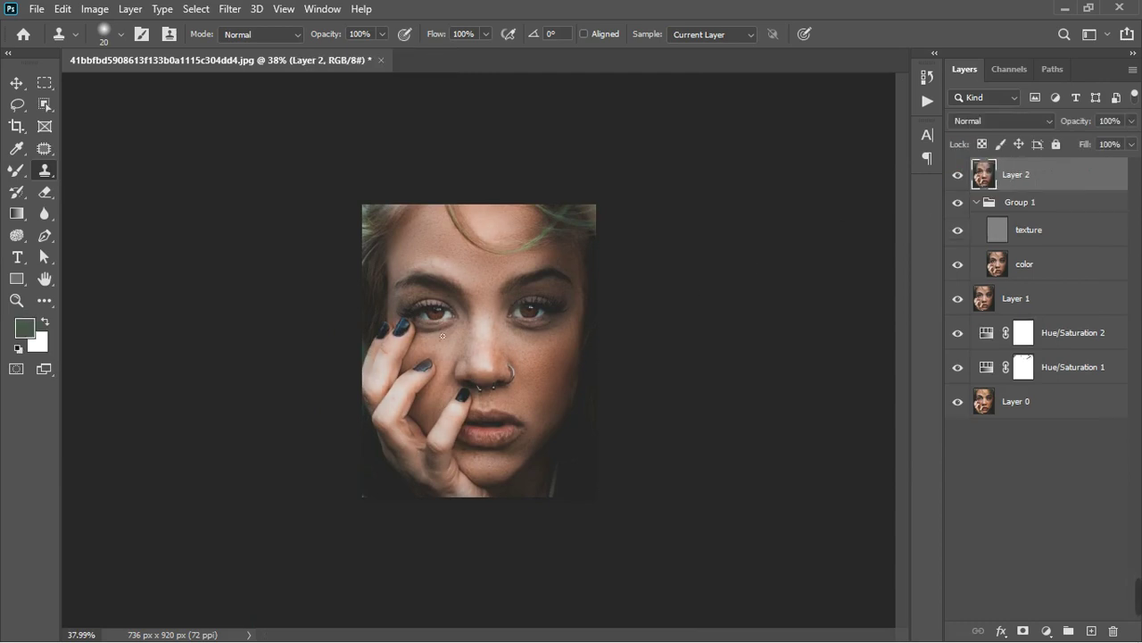
Open the Camera Raw Filter on Layer 2 and set Highlights to -43 and Whites to -19.
{"action": "scroll", "coordinate": [442, 335], "scroll_direction": "up", "scroll_amount": 5}
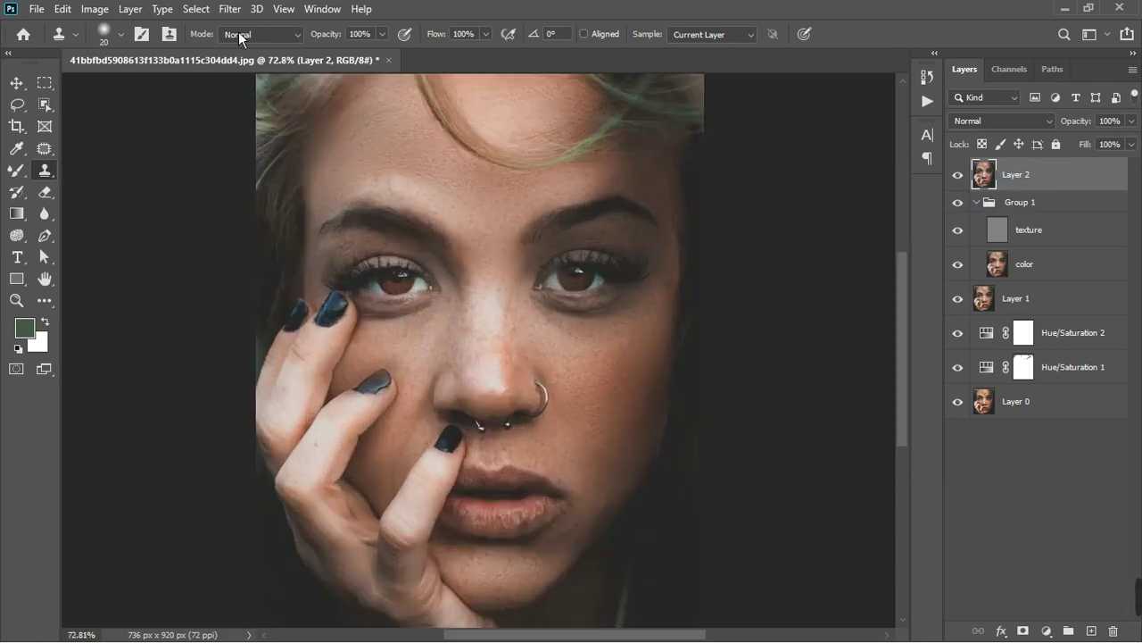
{"action": "left_click", "coordinate": [244, 16]}
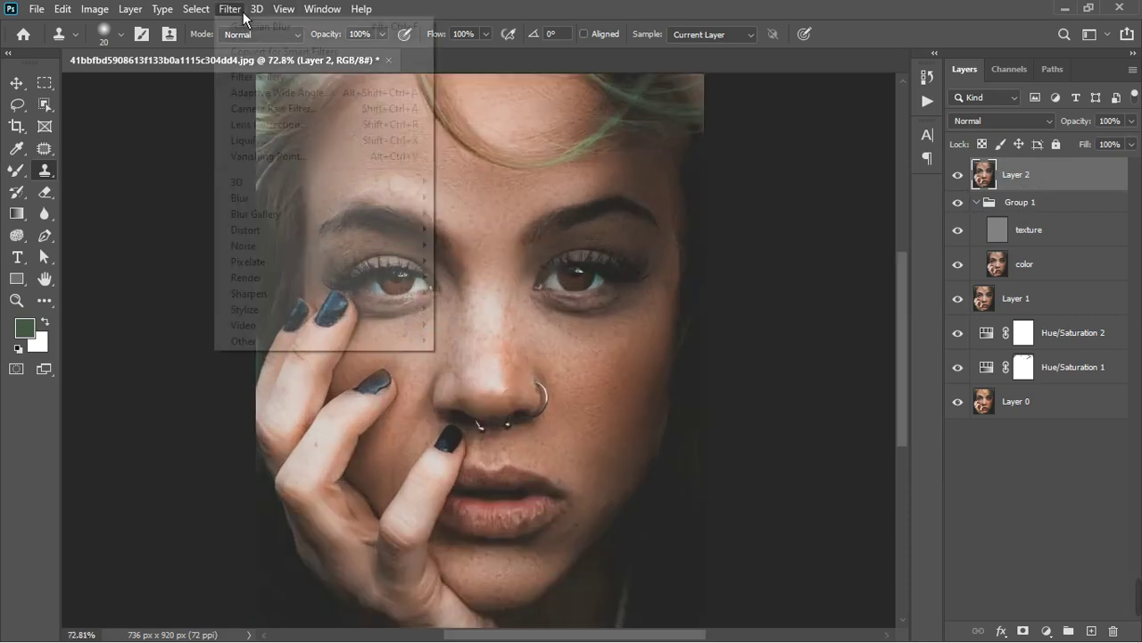
{"action": "left_click", "coordinate": [286, 120]}
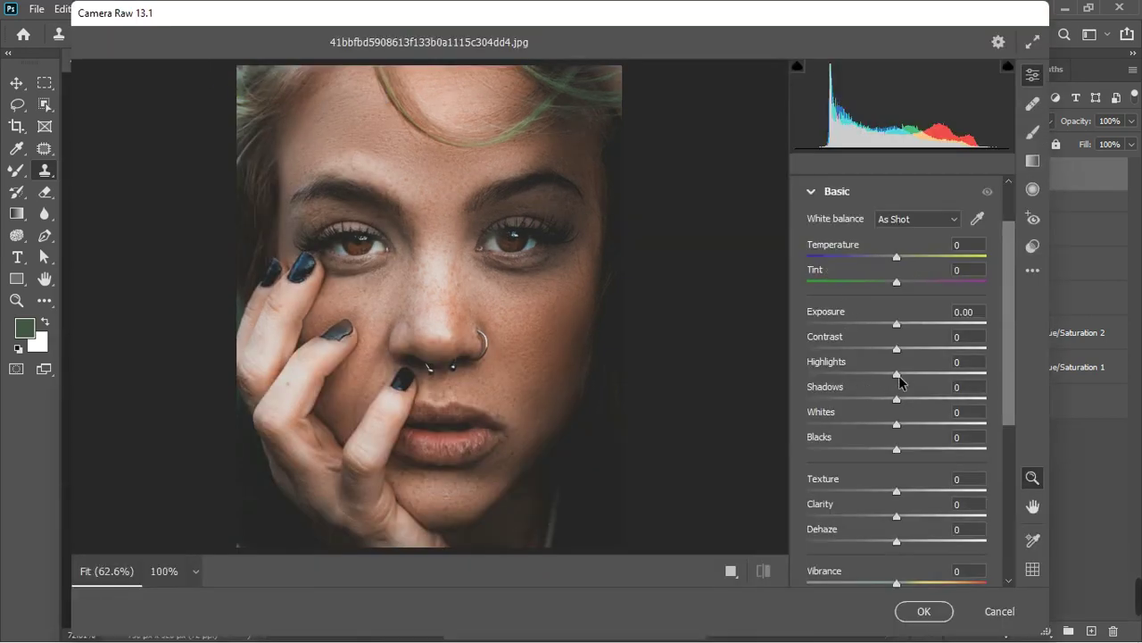
{"action": "left_click_drag", "start_coordinate": [897, 379], "coordinate": [857, 384]}
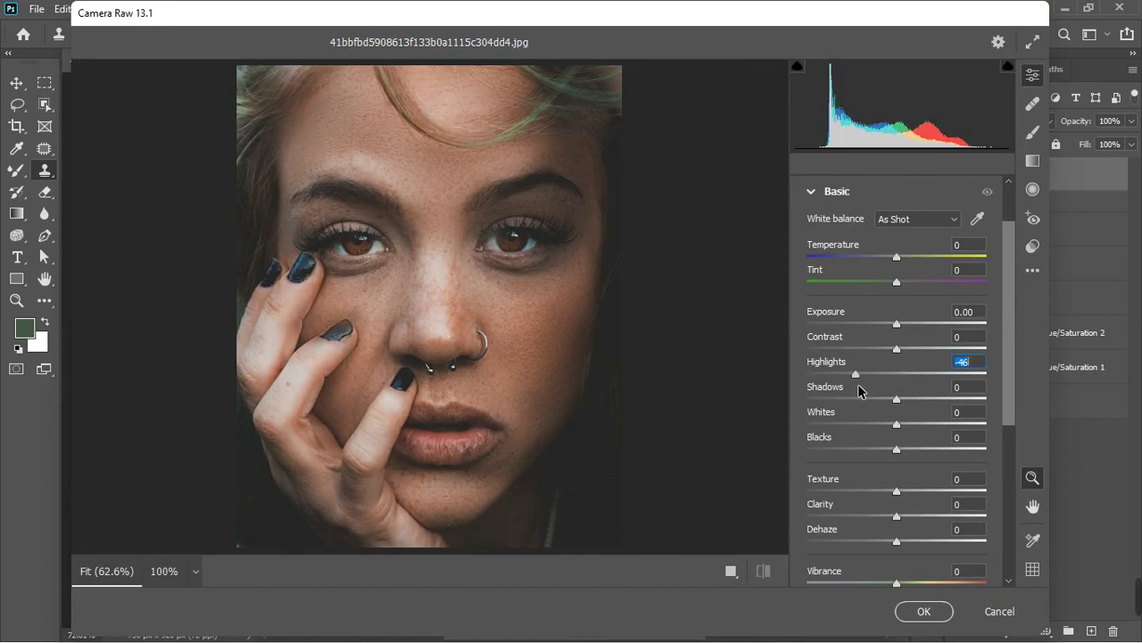
{"action": "left_click", "coordinate": [888, 433]}
{"action": "left_click_drag", "start_coordinate": [888, 433], "coordinate": [881, 435]}
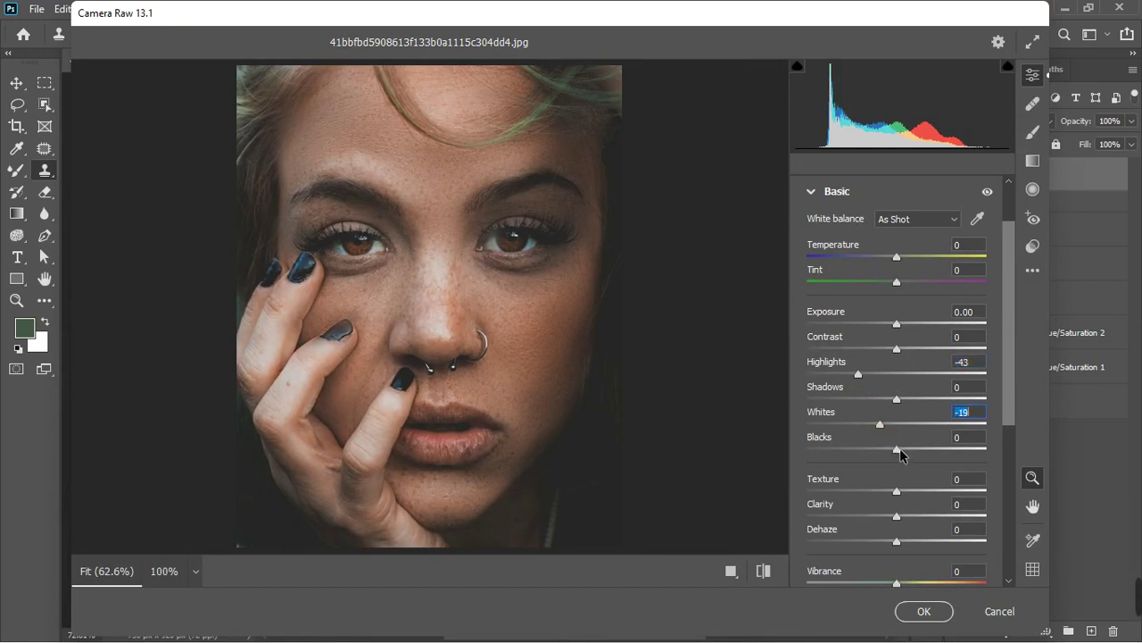
Set Blacks to +11, Shadows to +10 and Texture to +23 in the Basic adjustments.
{"action": "left_click_drag", "start_coordinate": [901, 452], "coordinate": [911, 453]}
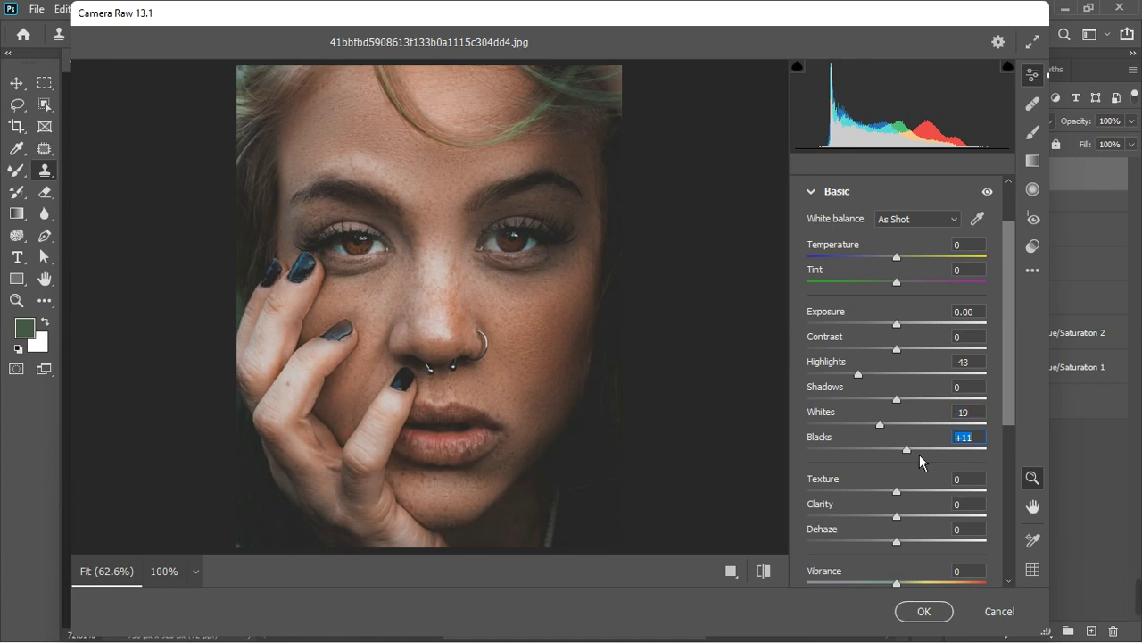
{"action": "left_click_drag", "start_coordinate": [898, 404], "coordinate": [906, 402]}
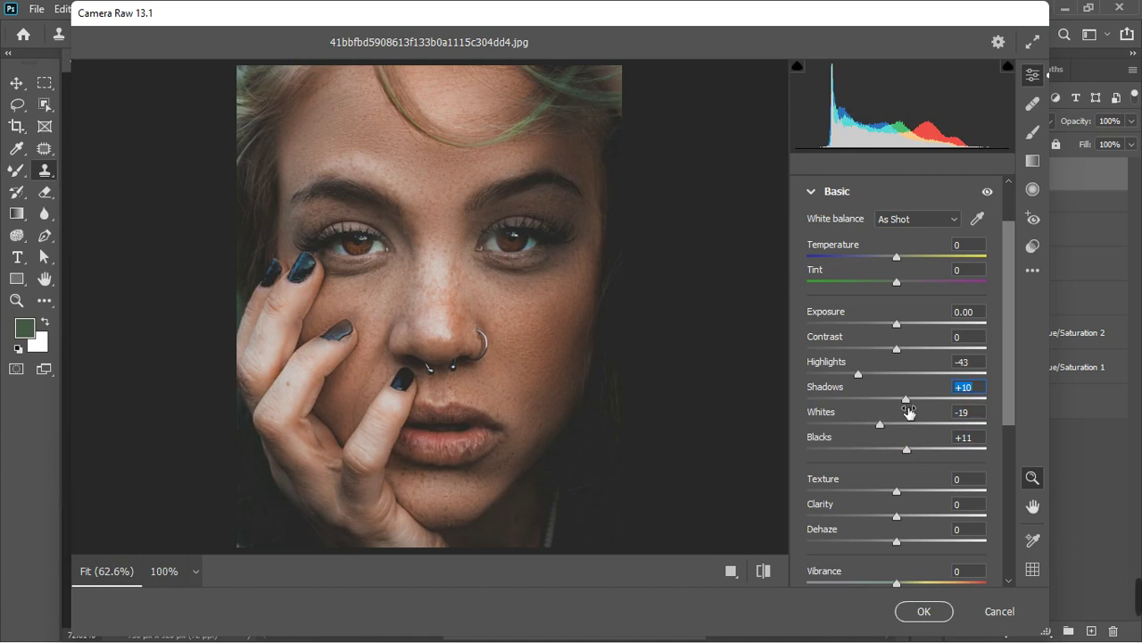
{"action": "scroll", "coordinate": [898, 473], "scroll_direction": "down", "scroll_amount": 1}
{"action": "left_click_drag", "start_coordinate": [898, 452], "coordinate": [921, 453]}
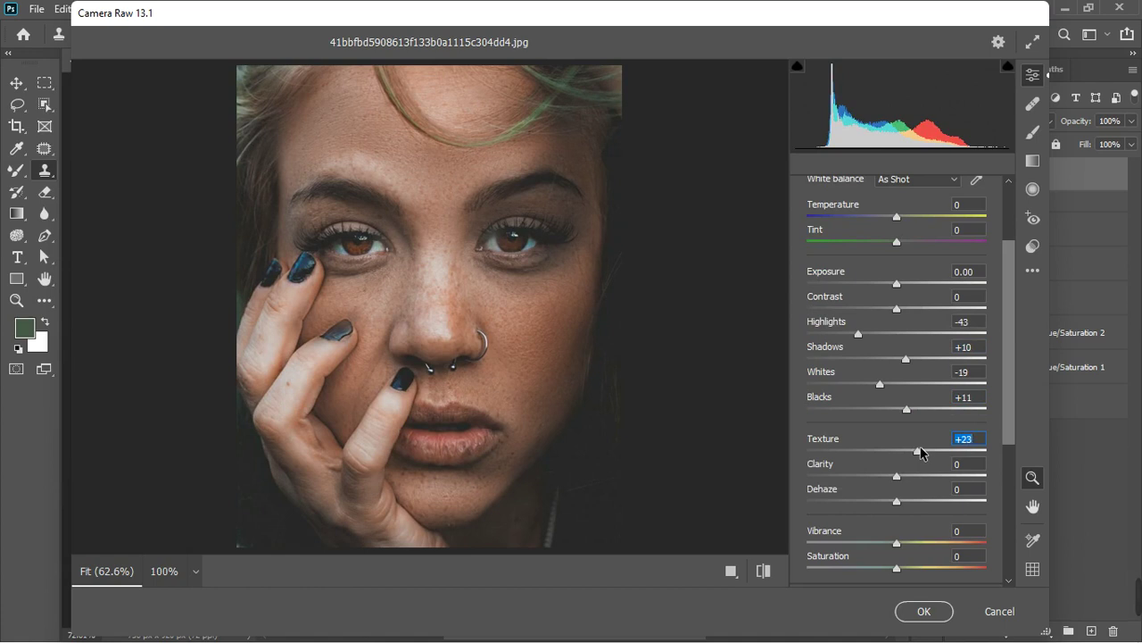
{"action": "scroll", "coordinate": [876, 314], "scroll_direction": "up", "scroll_amount": 3}
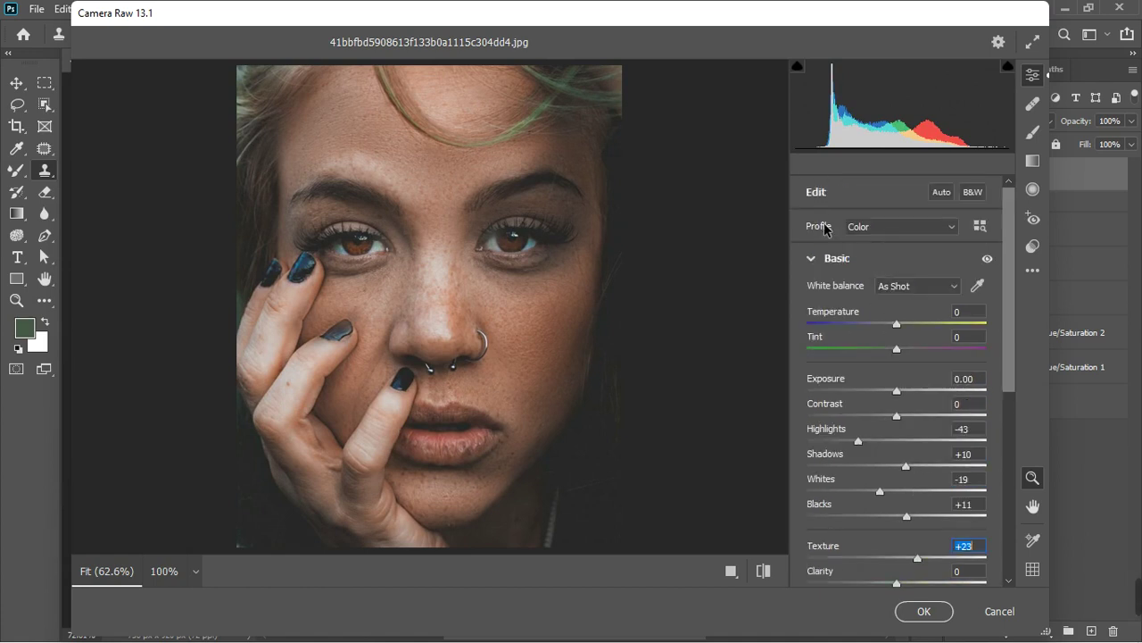
{"action": "left_click", "coordinate": [811, 258]}
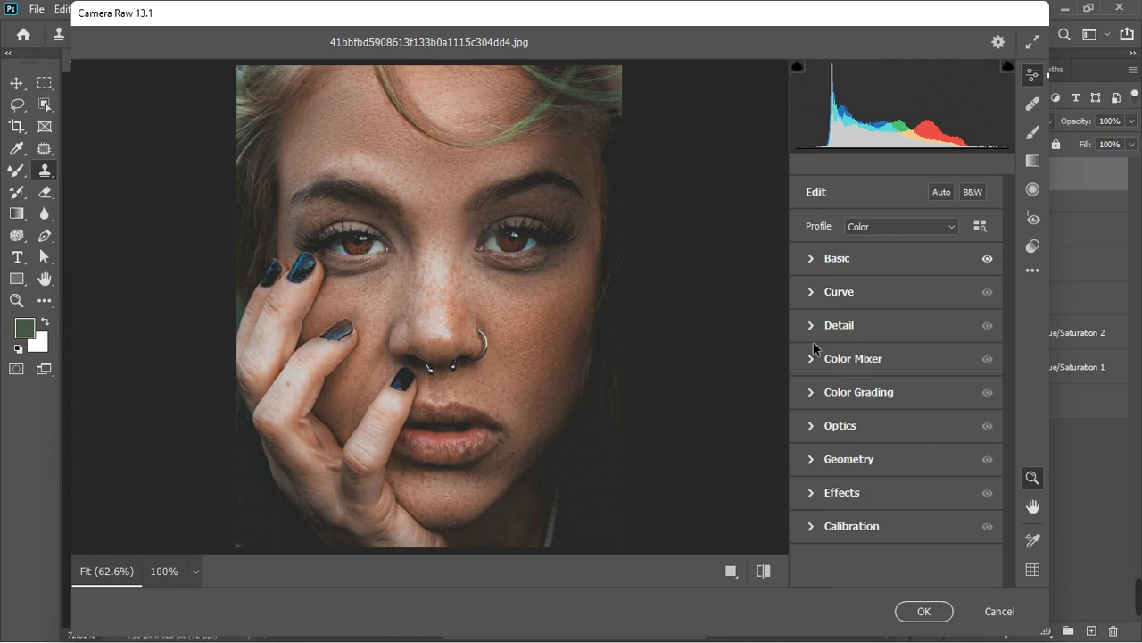
Shape the point curve by anchoring a highlight point on the diagonal and adding a shadow point at input 47, output 36.
{"action": "left_click", "coordinate": [811, 293]}
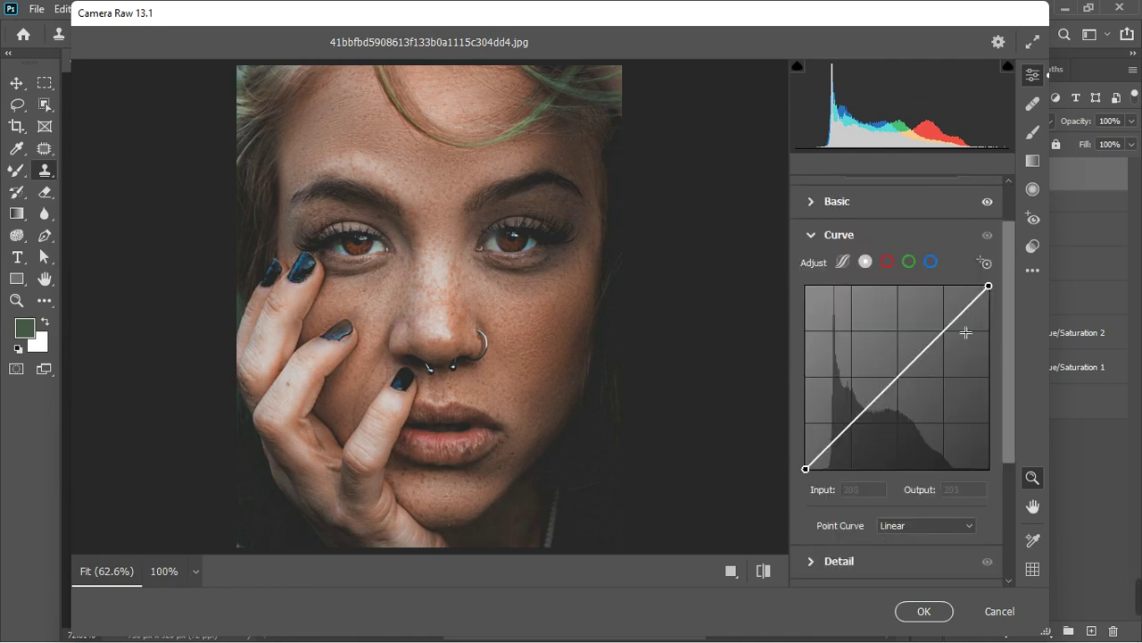
{"action": "left_click", "coordinate": [955, 316]}
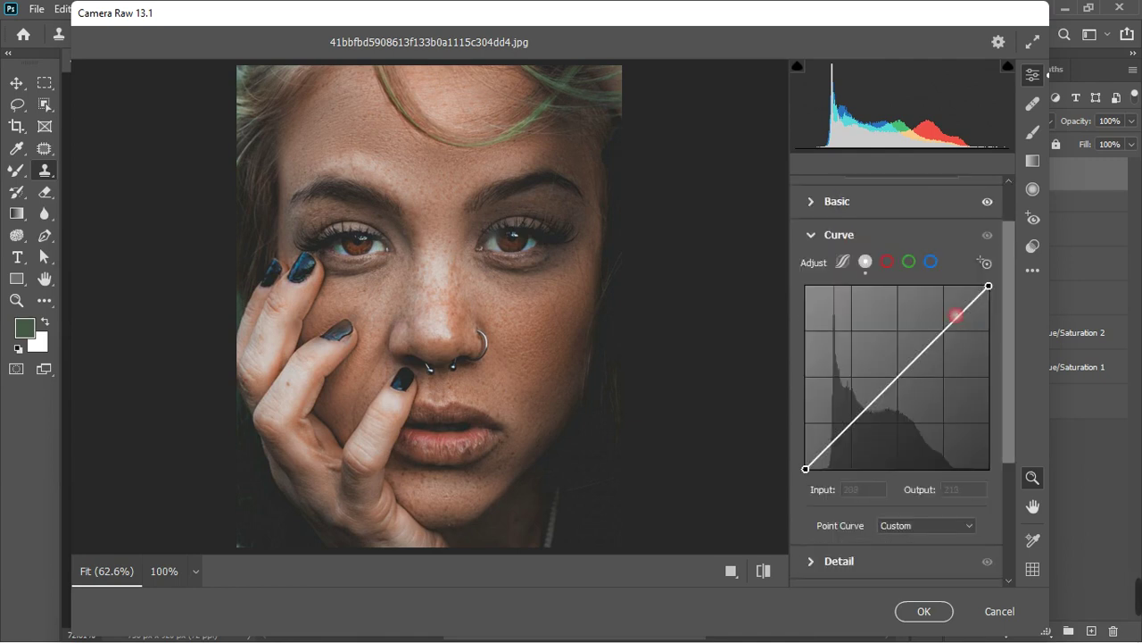
{"action": "left_click", "coordinate": [839, 443]}
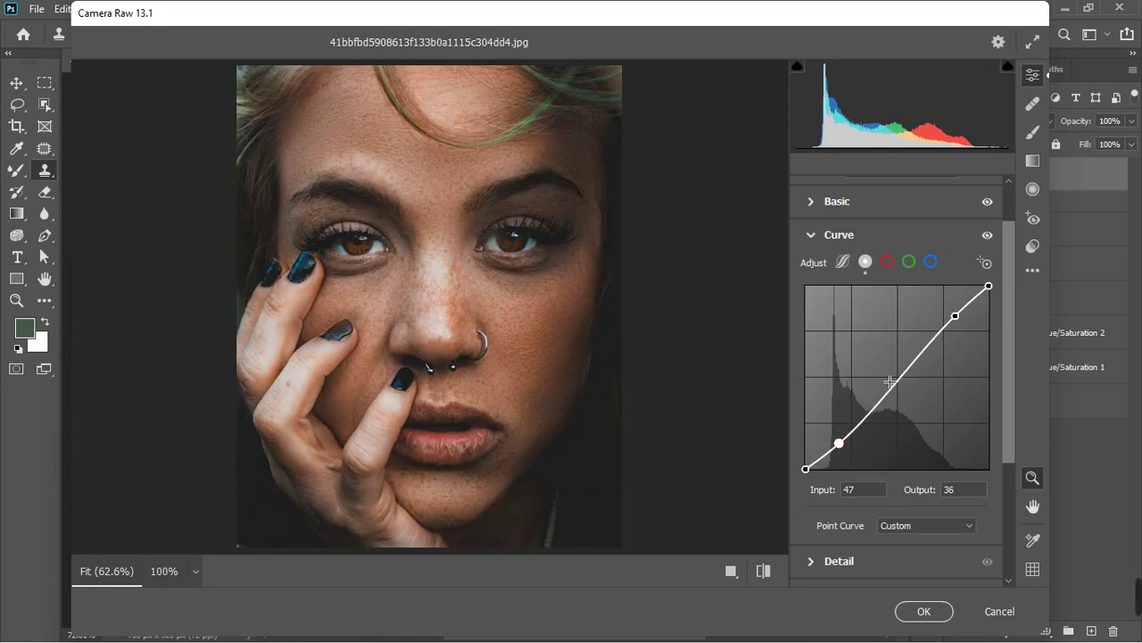
{"action": "left_click", "coordinate": [812, 234]}
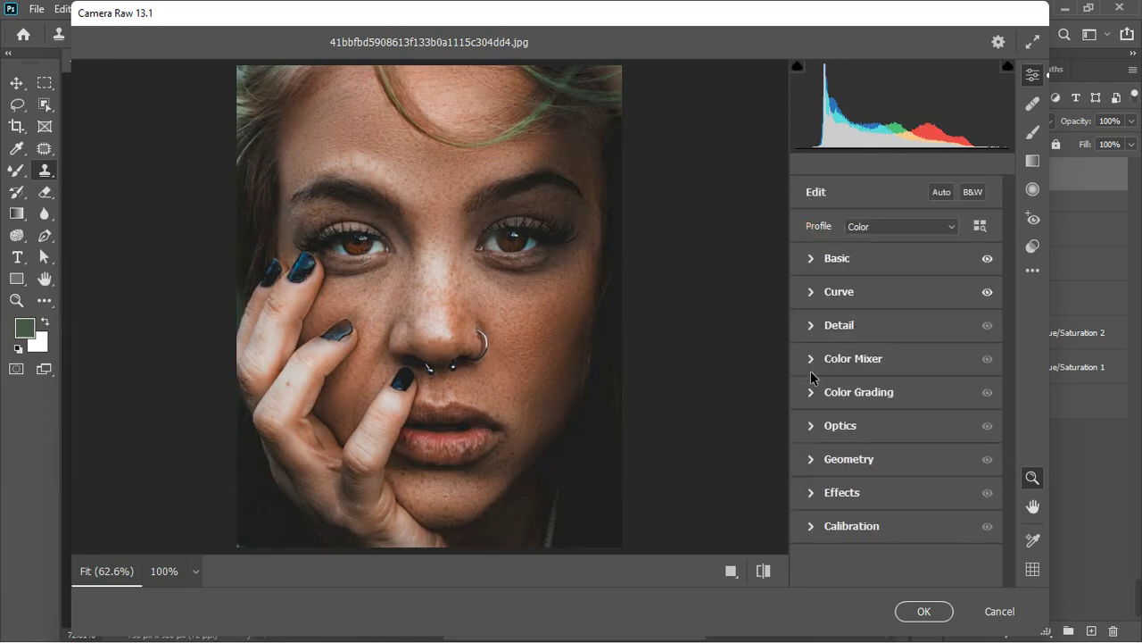
Set the Color Mixer saturation to Greens +52, Aquas +36, Blues +23, Reds +34 and Oranges +10.
{"action": "left_click", "coordinate": [812, 361]}
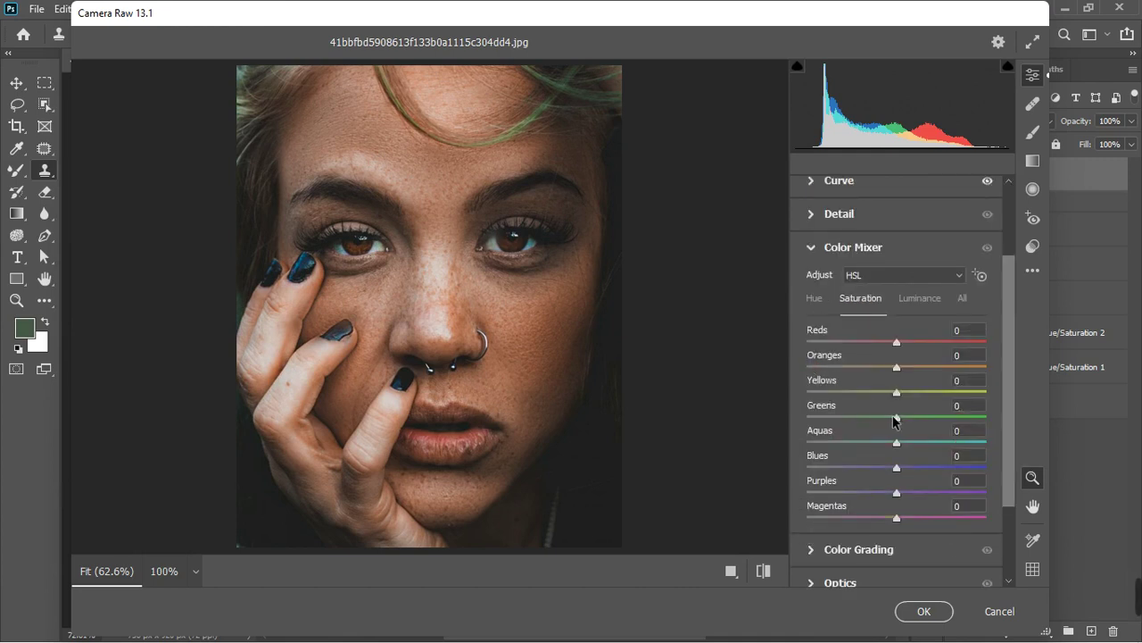
{"action": "left_click_drag", "start_coordinate": [896, 421], "coordinate": [918, 470]}
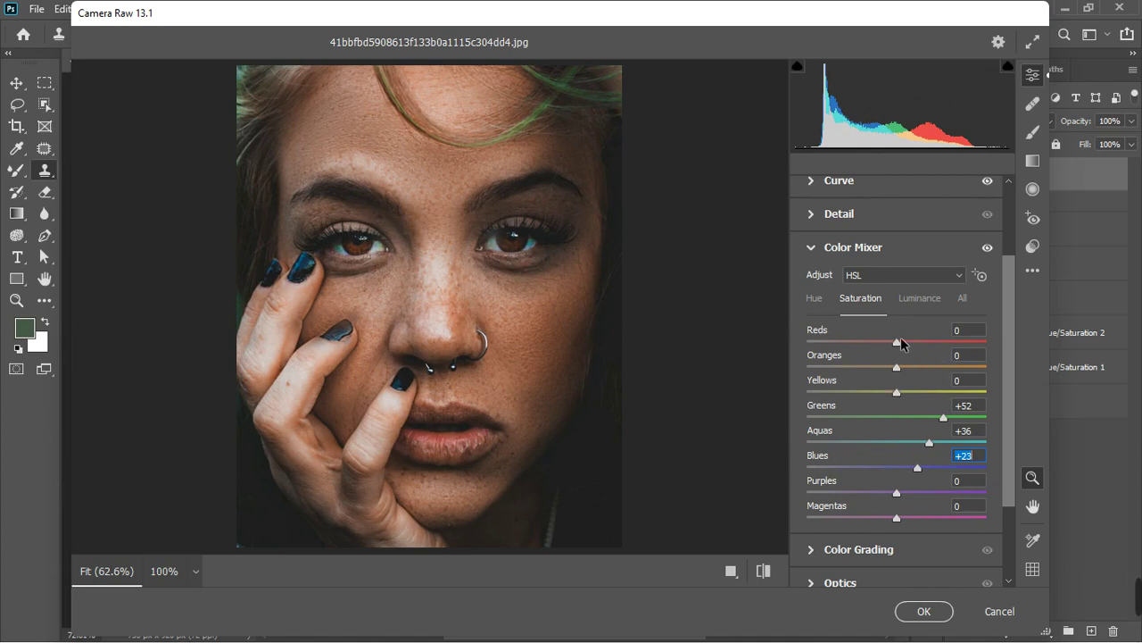
{"action": "mouse_move", "coordinate": [897, 344]}
{"action": "left_mouse_down"}
{"action": "mouse_move", "coordinate": [856, 345]}
{"action": "mouse_move", "coordinate": [908, 346]}
{"action": "left_mouse_up"}
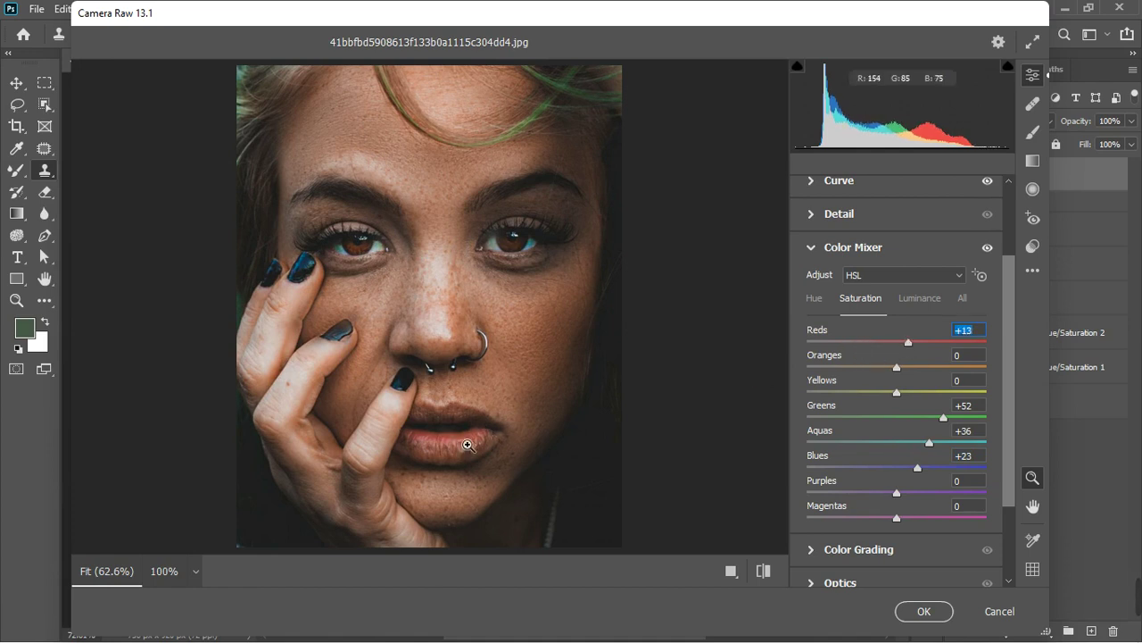
{"action": "left_click", "coordinate": [927, 341]}
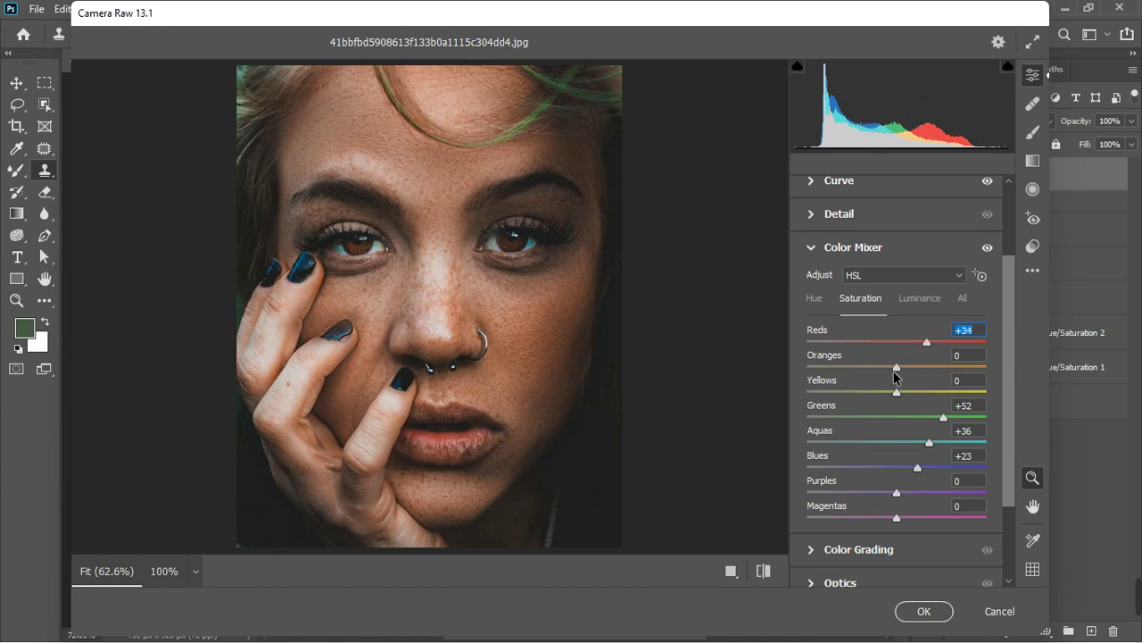
{"action": "mouse_move", "coordinate": [897, 366]}
{"action": "left_mouse_down"}
{"action": "mouse_move", "coordinate": [911, 369]}
{"action": "mouse_move", "coordinate": [882, 379]}
{"action": "left_mouse_up"}
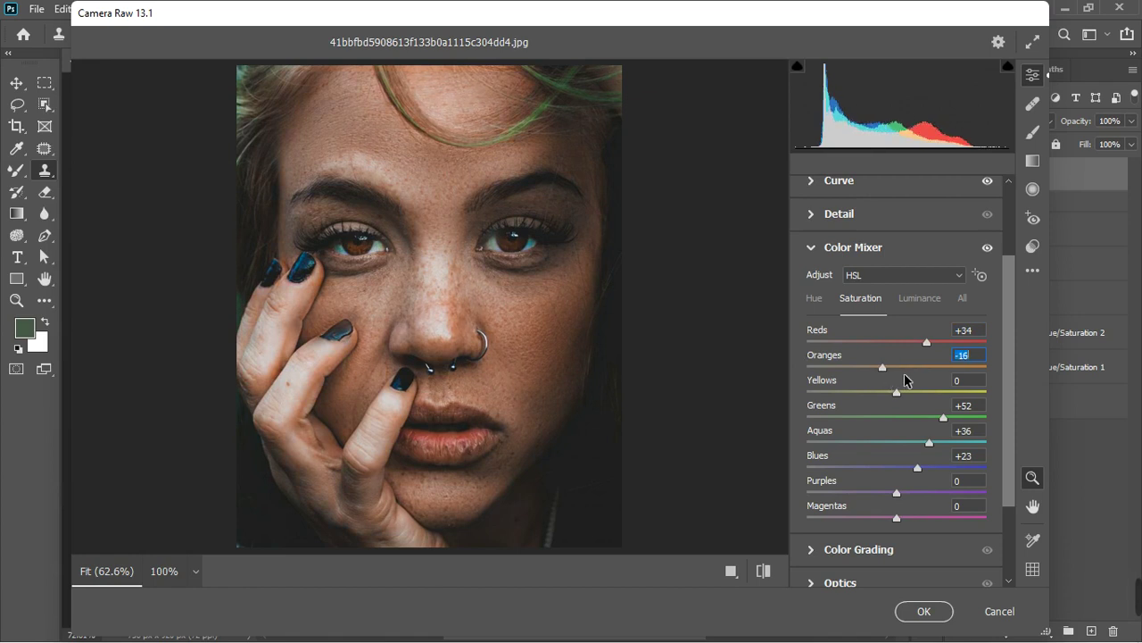
{"action": "left_click", "coordinate": [905, 375]}
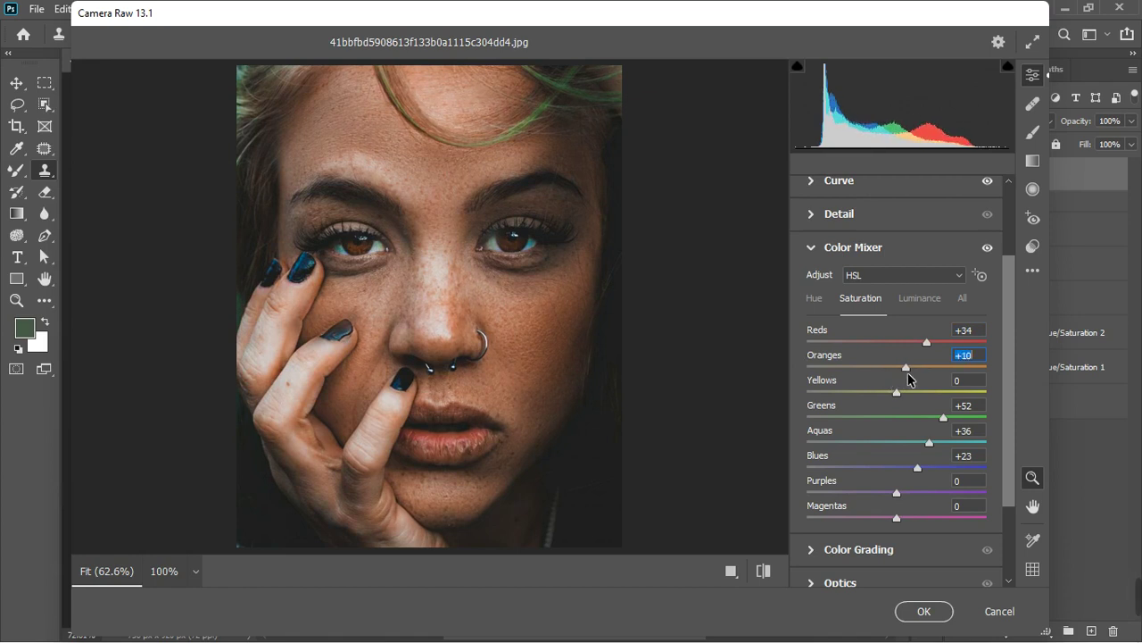
Set the Color Mixer saturation of Yellows to +32 and Oranges to 0.
{"action": "left_click_drag", "start_coordinate": [909, 379], "coordinate": [906, 379]}
{"action": "key", "text": "shift+Down"}
{"action": "key", "text": "shift+Down"}
{"action": "key", "text": "shift+Down"}
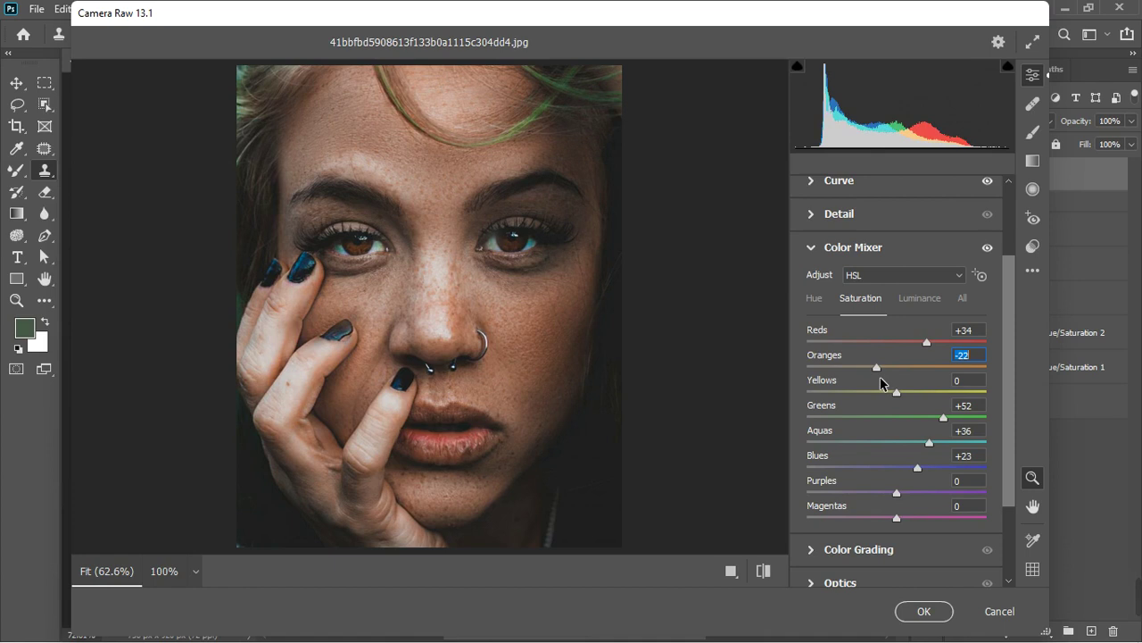
{"action": "left_click_drag", "start_coordinate": [880, 377], "coordinate": [902, 377]}
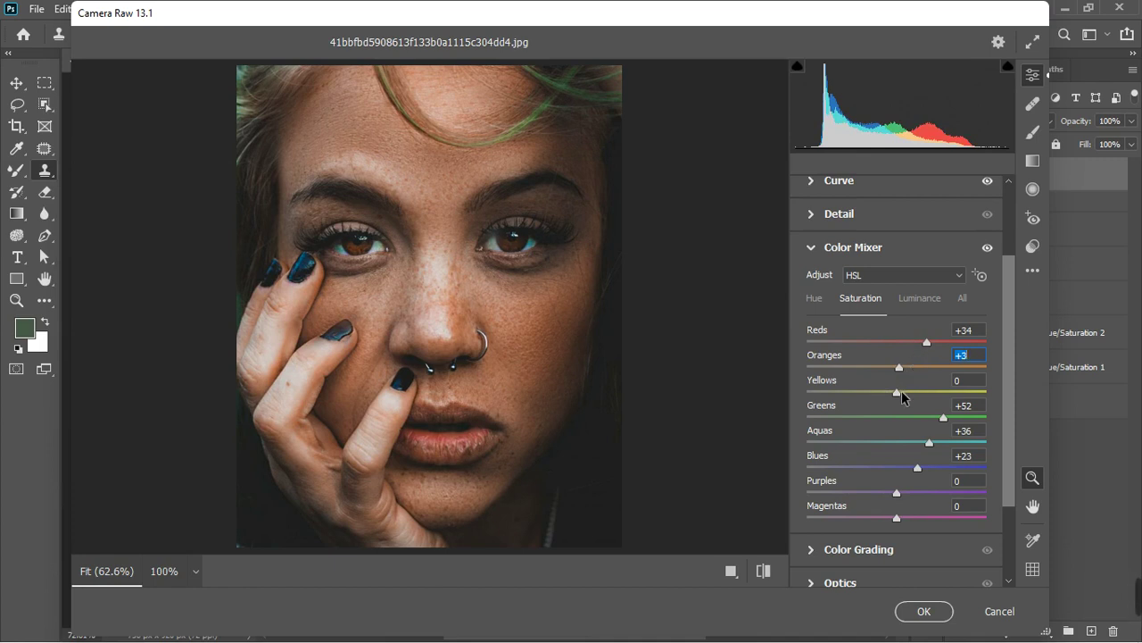
{"action": "left_click_drag", "start_coordinate": [897, 392], "coordinate": [897, 370]}
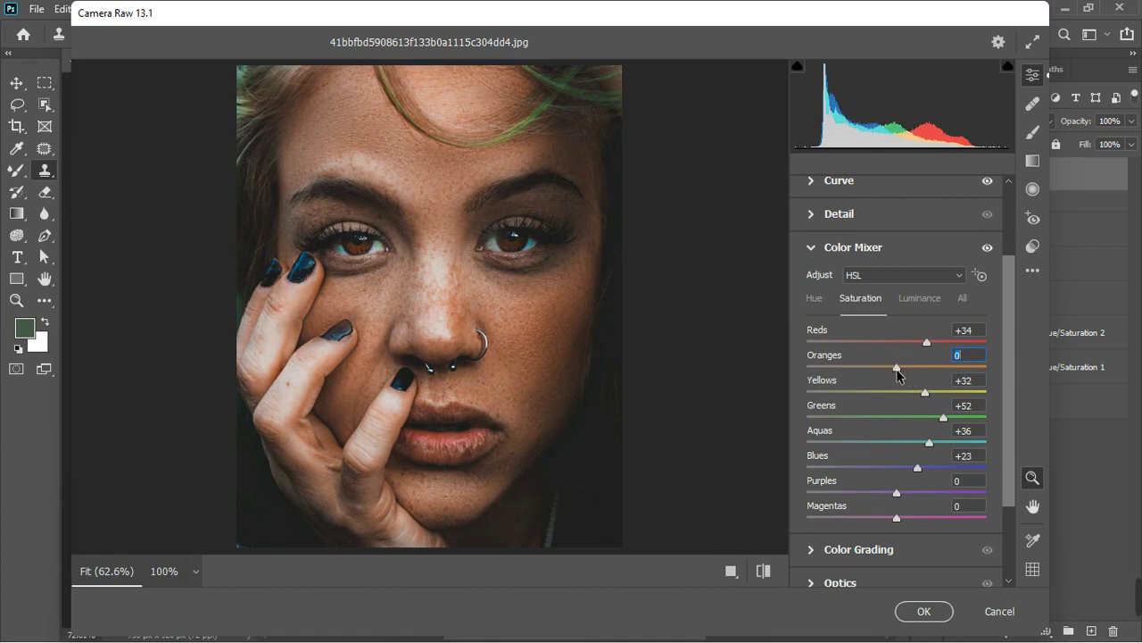
Set the Color Mixer hue to Yellows -24, Blues -19 and Purples -22, and compare the image without and with the mixer.
{"action": "left_click", "coordinate": [815, 300]}
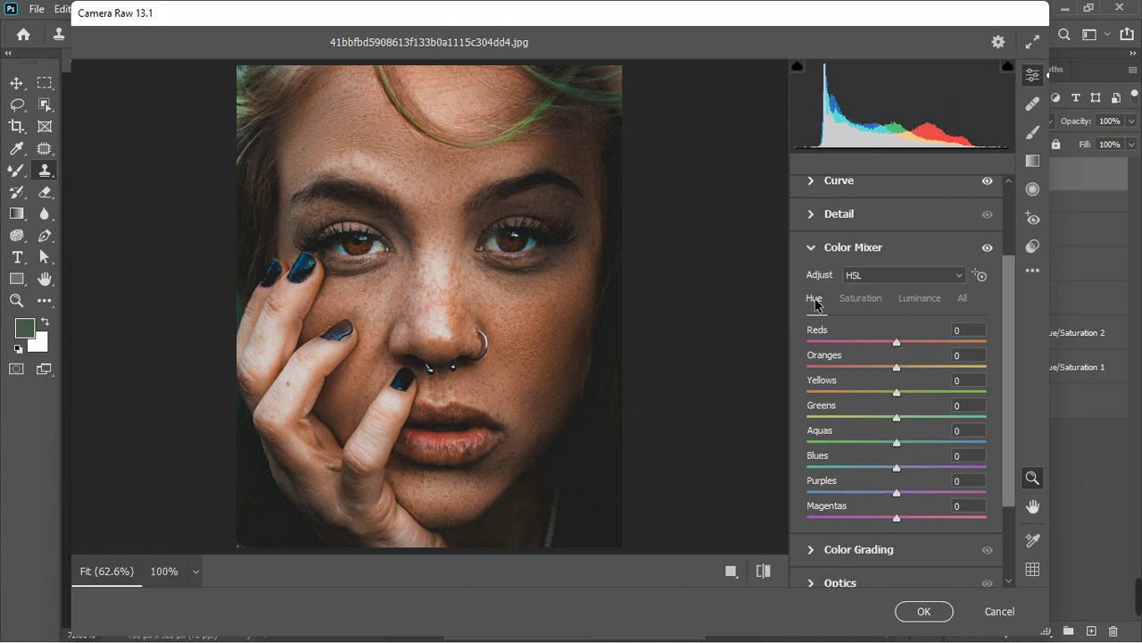
{"action": "left_click", "coordinate": [897, 368]}
{"action": "mouse_move", "coordinate": [913, 366]}
{"action": "left_mouse_down"}
{"action": "mouse_move", "coordinate": [887, 374]}
{"action": "mouse_move", "coordinate": [897, 369]}
{"action": "left_mouse_up"}
{"action": "double_click", "coordinate": [897, 366]}
{"action": "left_click_drag", "start_coordinate": [897, 399], "coordinate": [877, 405]}
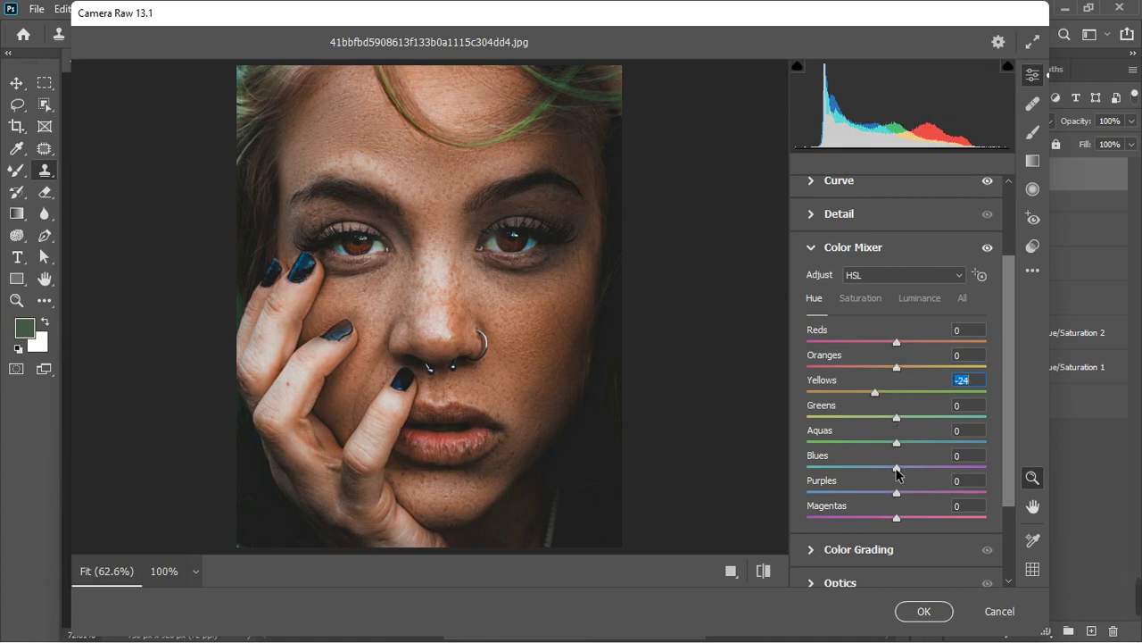
{"action": "left_click_drag", "start_coordinate": [895, 469], "coordinate": [877, 501]}
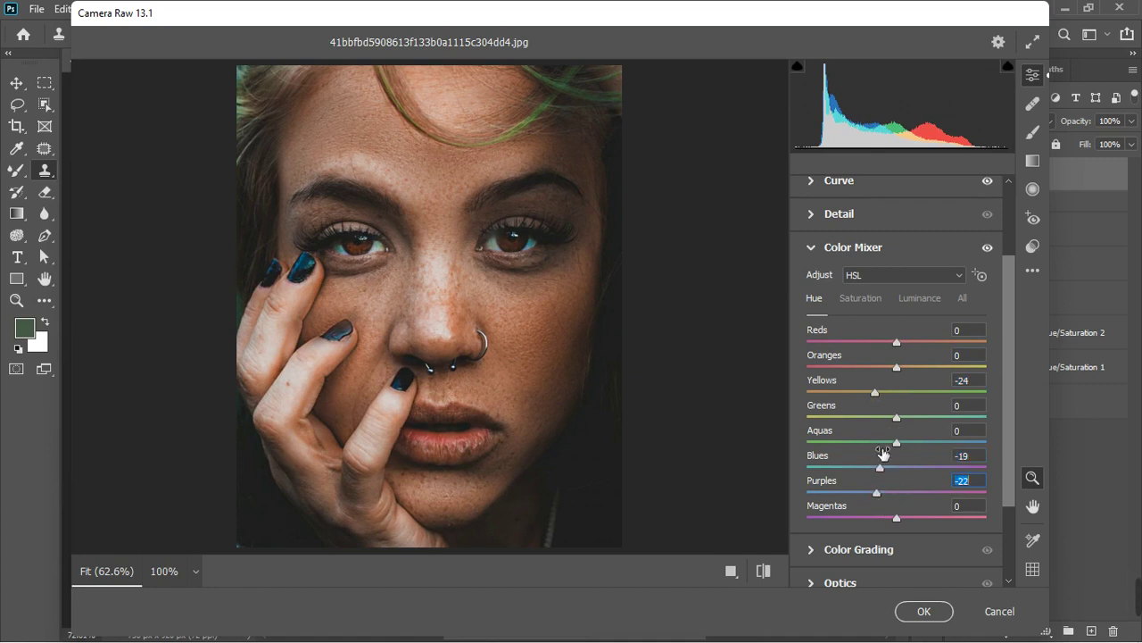
{"action": "left_click", "coordinate": [811, 249]}
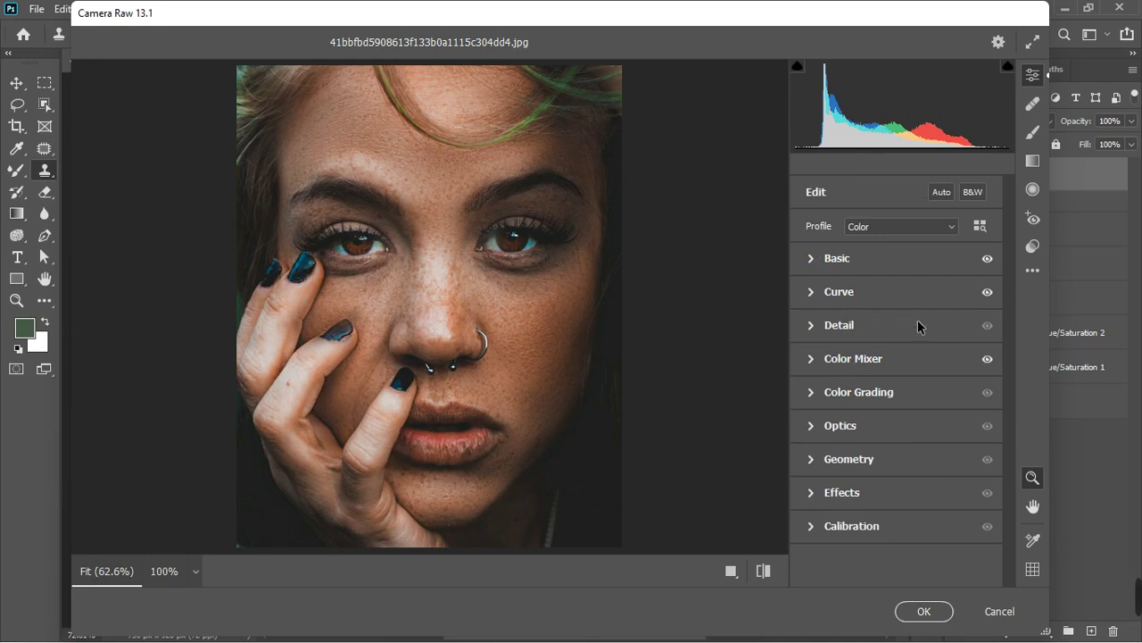
{"action": "left_click", "coordinate": [987, 358]}
{"action": "left_click", "coordinate": [987, 359]}
Set the Calibration Red Primary hue to +18 and the Blue Primary hue to -19.
{"action": "left_click", "coordinate": [810, 527]}
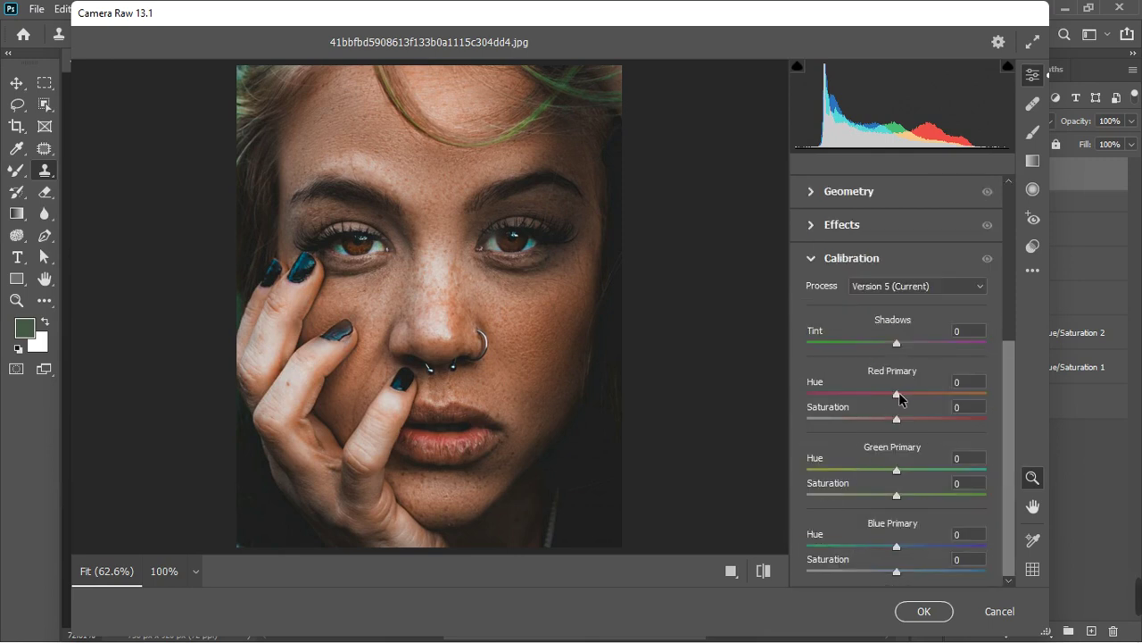
{"action": "left_click_drag", "start_coordinate": [897, 394], "coordinate": [923, 394]}
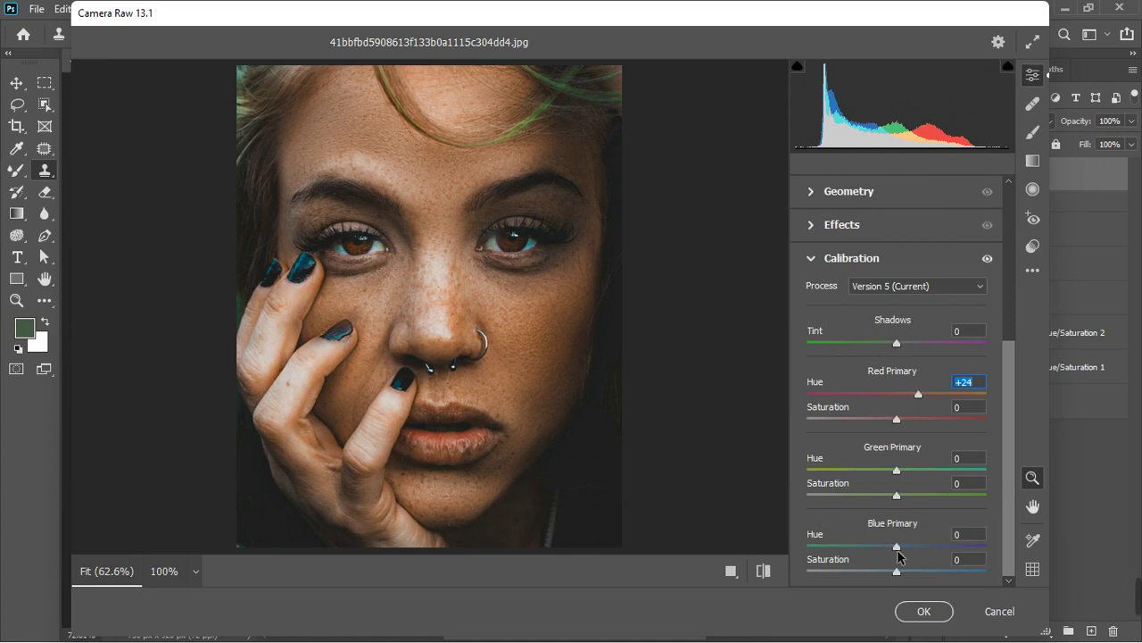
{"action": "left_click_drag", "start_coordinate": [897, 547], "coordinate": [875, 552]}
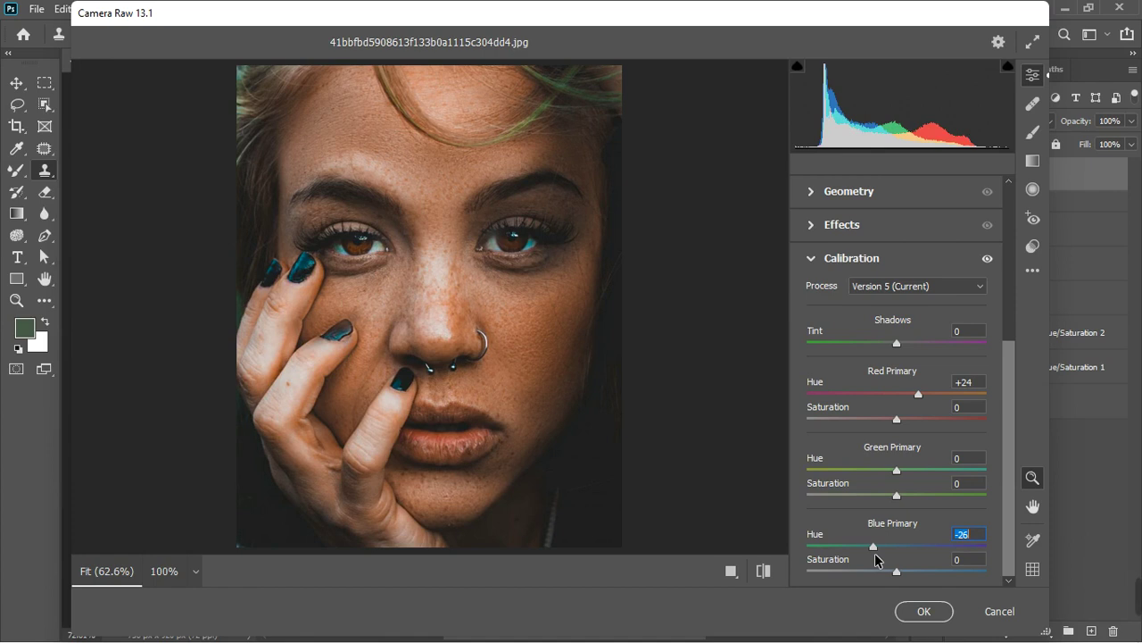
{"action": "mouse_move", "coordinate": [874, 552]}
{"action": "left_mouse_down"}
{"action": "mouse_move", "coordinate": [892, 549]}
{"action": "mouse_move", "coordinate": [880, 554]}
{"action": "left_mouse_up"}
{"action": "left_click_drag", "start_coordinate": [922, 397], "coordinate": [913, 399]}
Try a Green Primary hue of +19 and saturation of -27, and return both to 0.
{"action": "left_click_drag", "start_coordinate": [897, 470], "coordinate": [915, 471]}
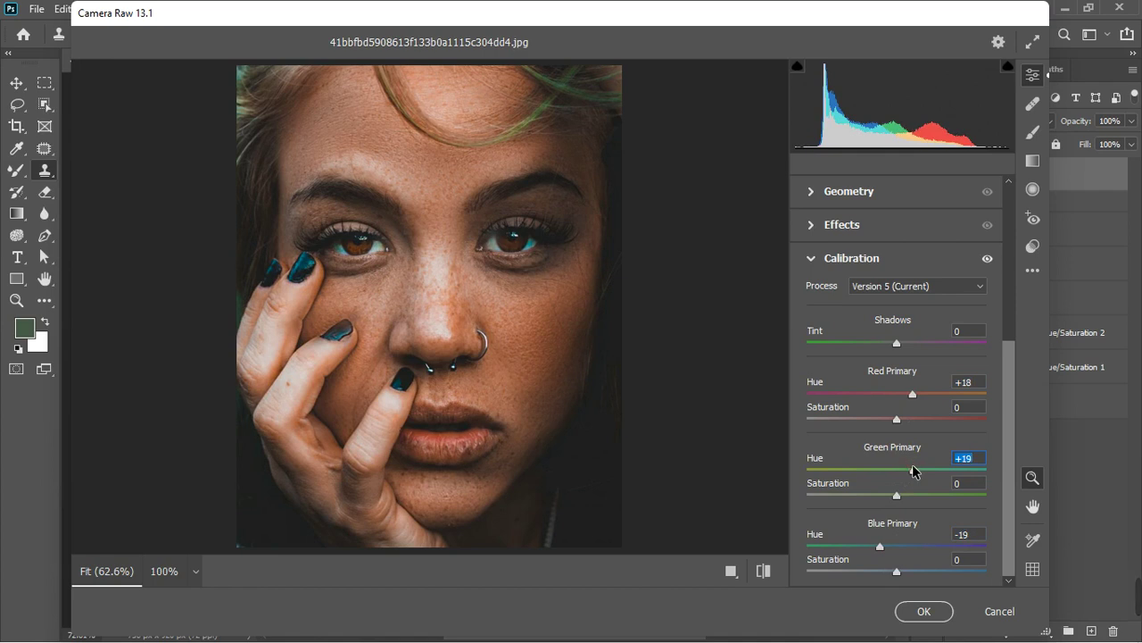
{"action": "left_click_drag", "start_coordinate": [899, 494], "coordinate": [876, 496]}
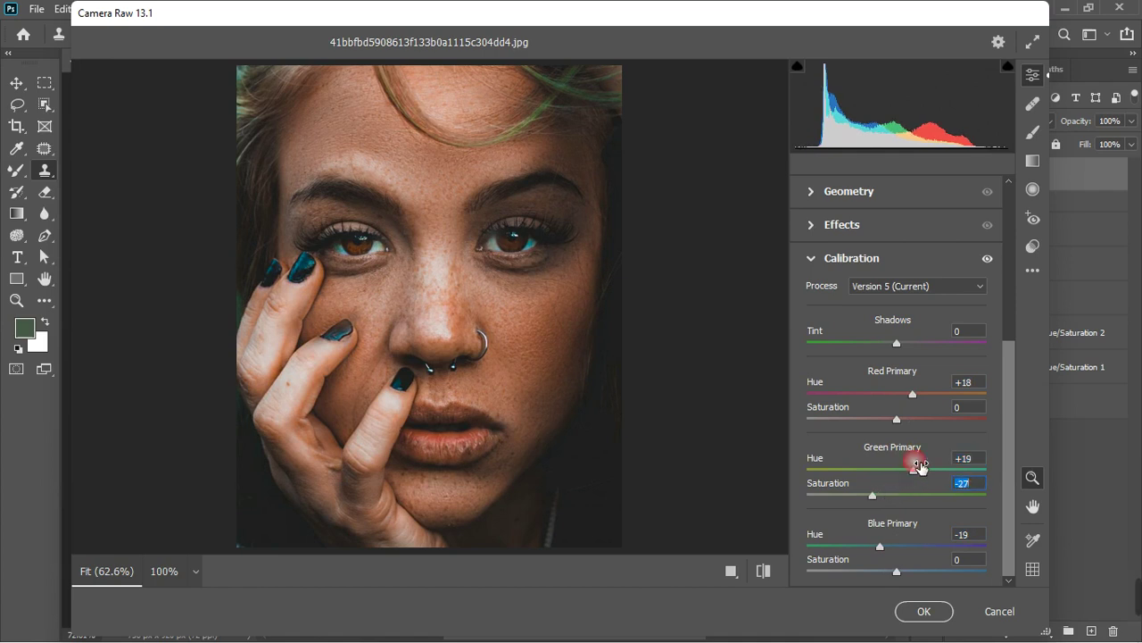
{"action": "double_click", "coordinate": [874, 496]}
{"action": "mouse_move", "coordinate": [913, 472]}
{"action": "left_mouse_down"}
{"action": "mouse_move", "coordinate": [883, 482]}
{"action": "mouse_move", "coordinate": [899, 480]}
{"action": "left_mouse_up"}
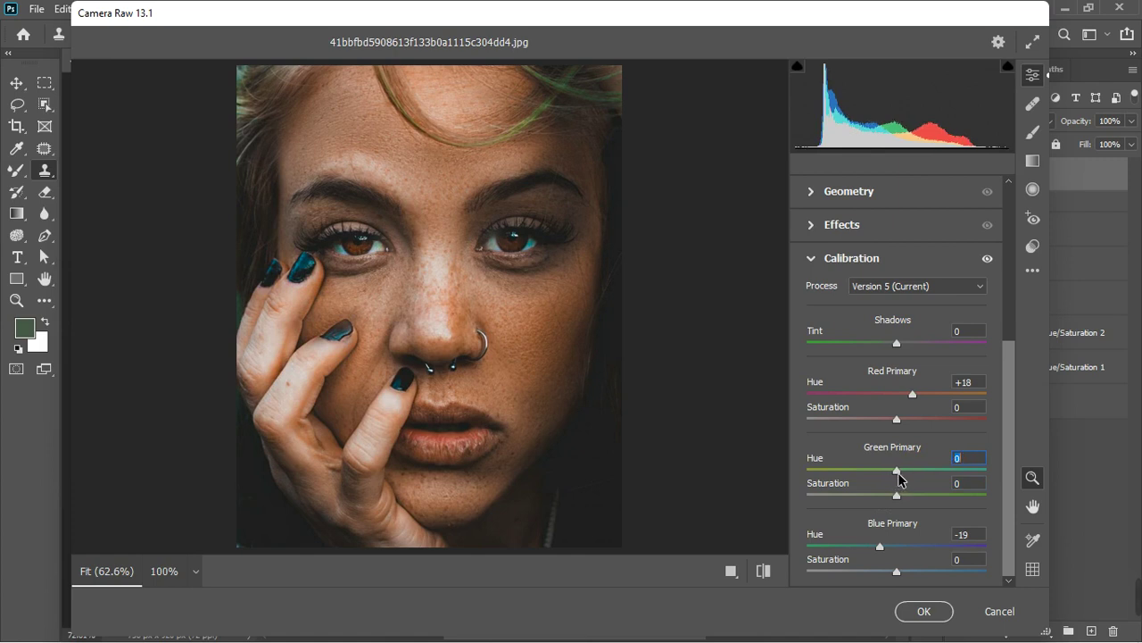
Set the Red Primary hue to +15 and compare the image without and with the calibration.
{"action": "mouse_move", "coordinate": [913, 394]}
{"action": "left_mouse_down"}
{"action": "mouse_move", "coordinate": [891, 405]}
{"action": "mouse_move", "coordinate": [910, 396]}
{"action": "left_mouse_up"}
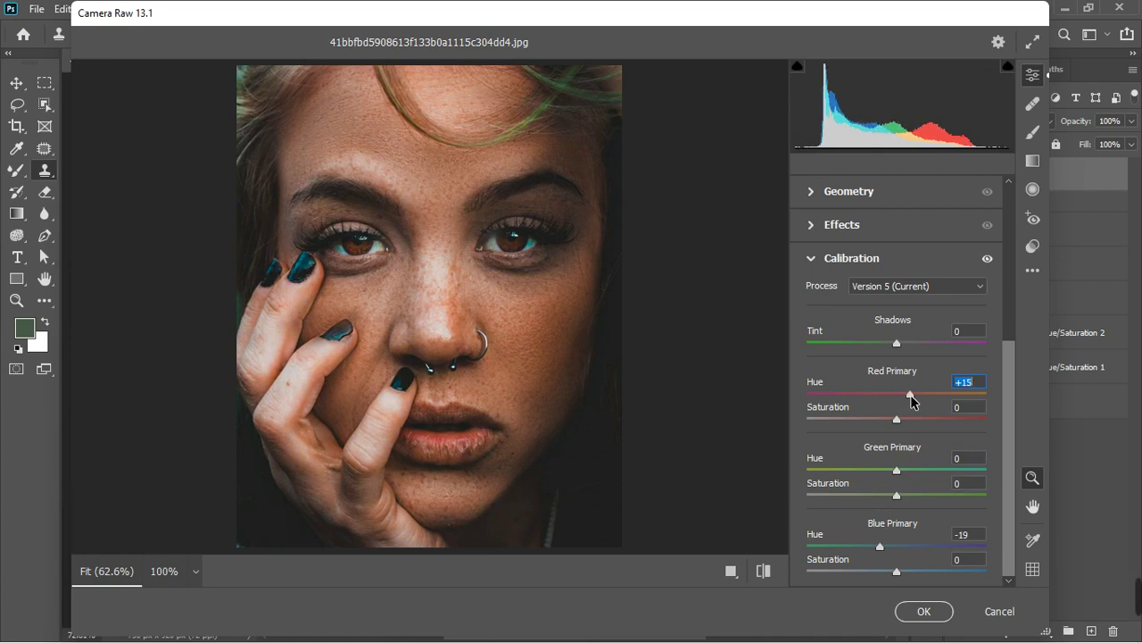
{"action": "left_click", "coordinate": [881, 547]}
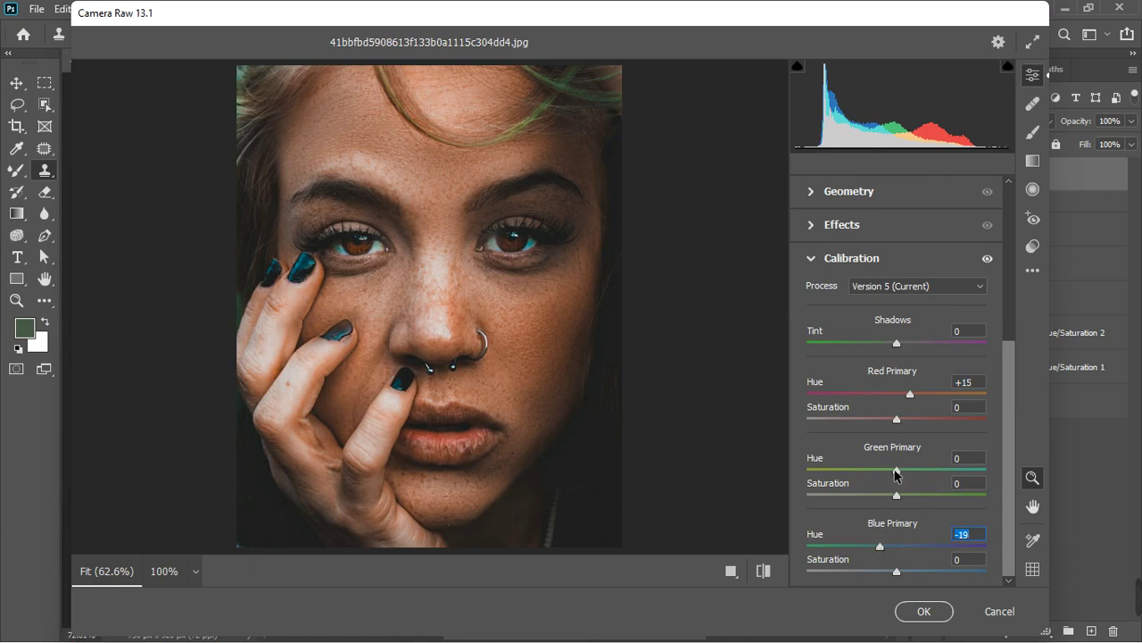
{"action": "left_click", "coordinate": [987, 260]}
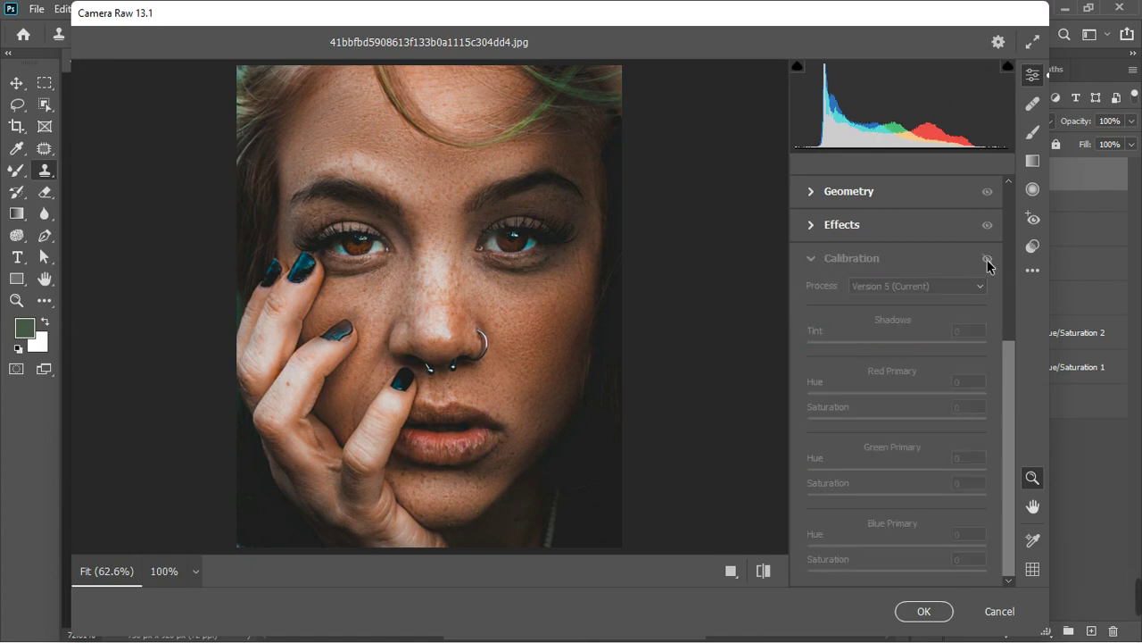
{"action": "left_click", "coordinate": [987, 259]}
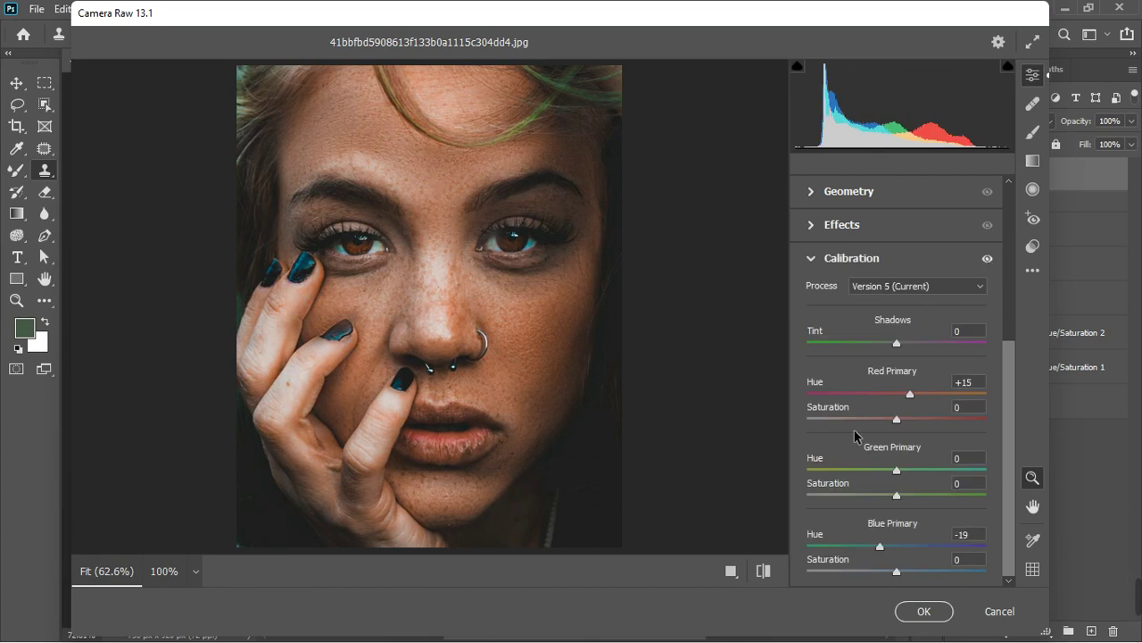
Raise the Color Mixer saturation of Greens to +100 and apply the Camera Raw Filter to Layer 2.
{"action": "scroll", "coordinate": [902, 365], "scroll_direction": "up", "scroll_amount": 3}
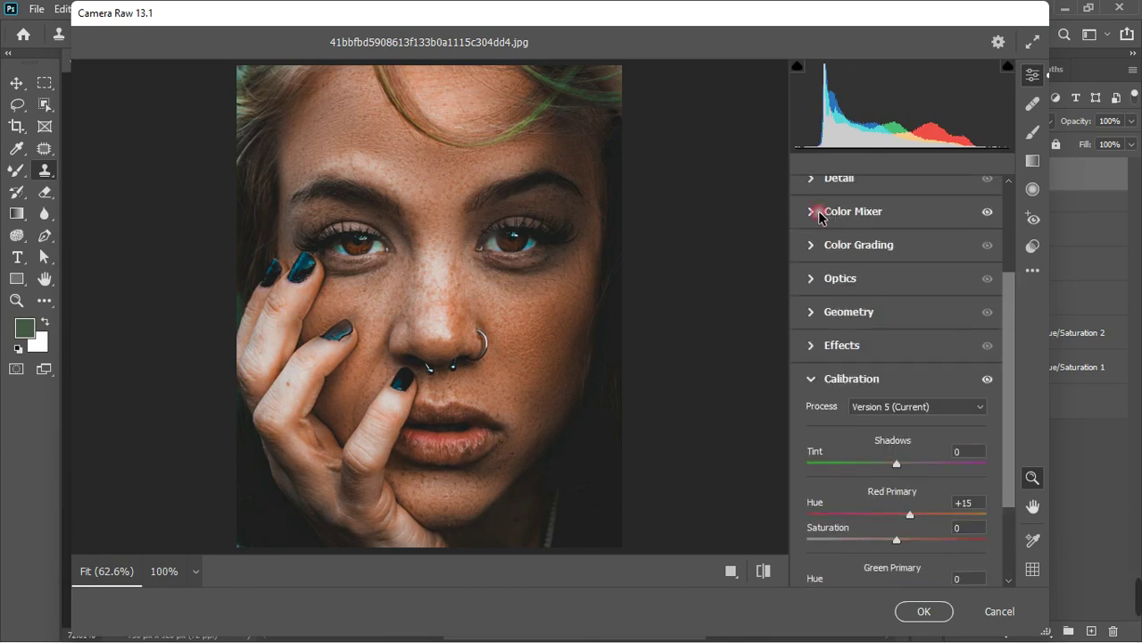
{"action": "left_click", "coordinate": [818, 214]}
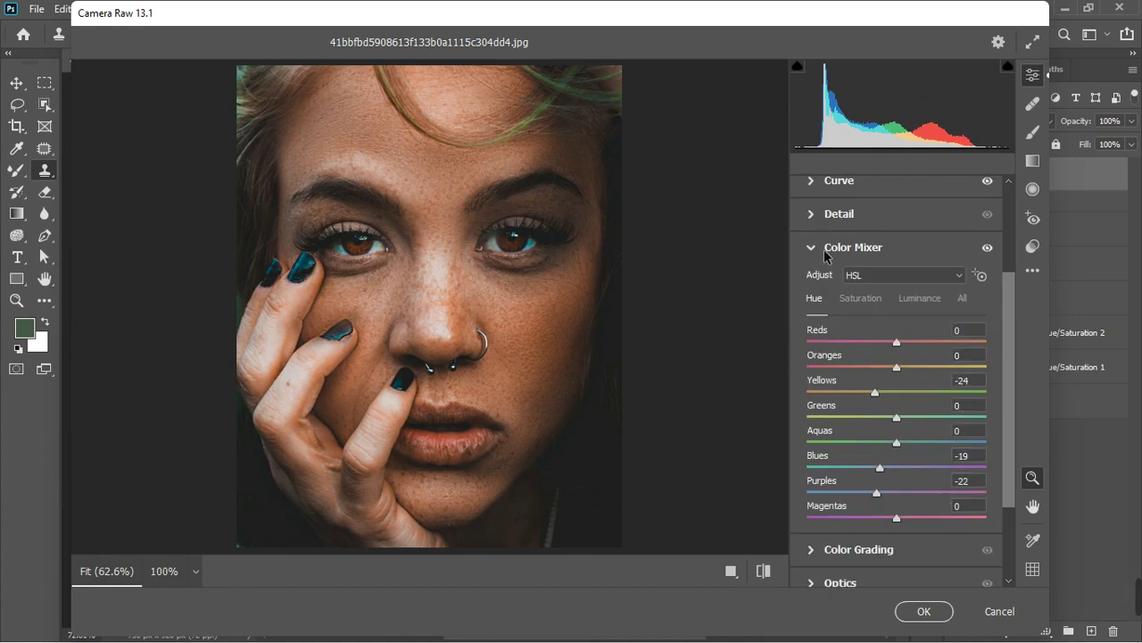
{"action": "left_click", "coordinate": [862, 298]}
{"action": "left_click_drag", "start_coordinate": [936, 420], "coordinate": [993, 410]}
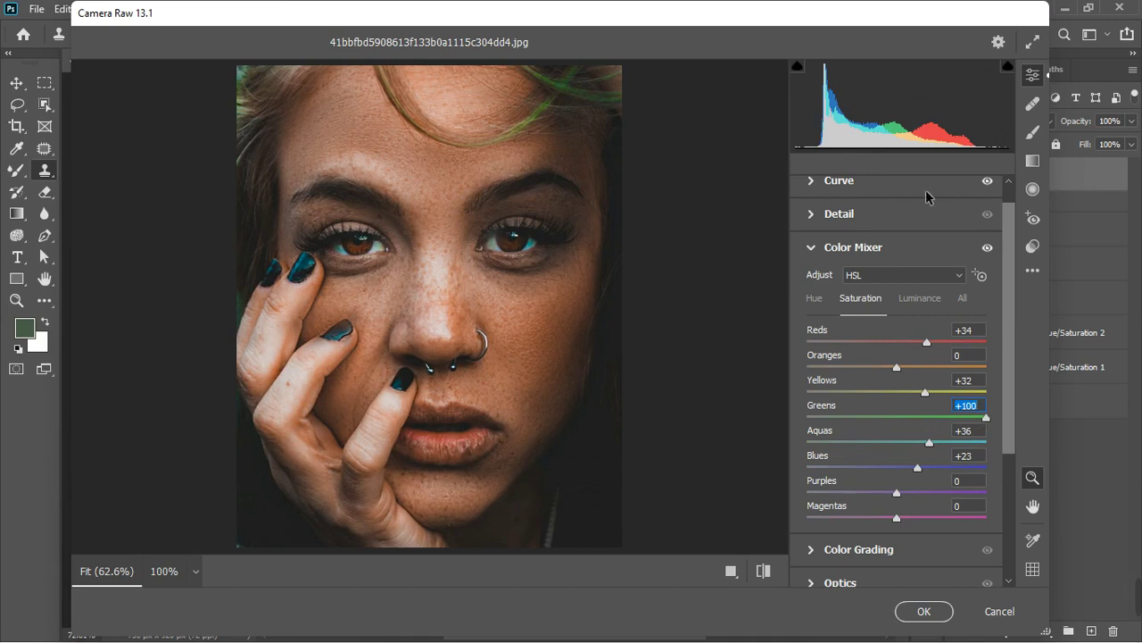
{"action": "left_click", "coordinate": [939, 612]}
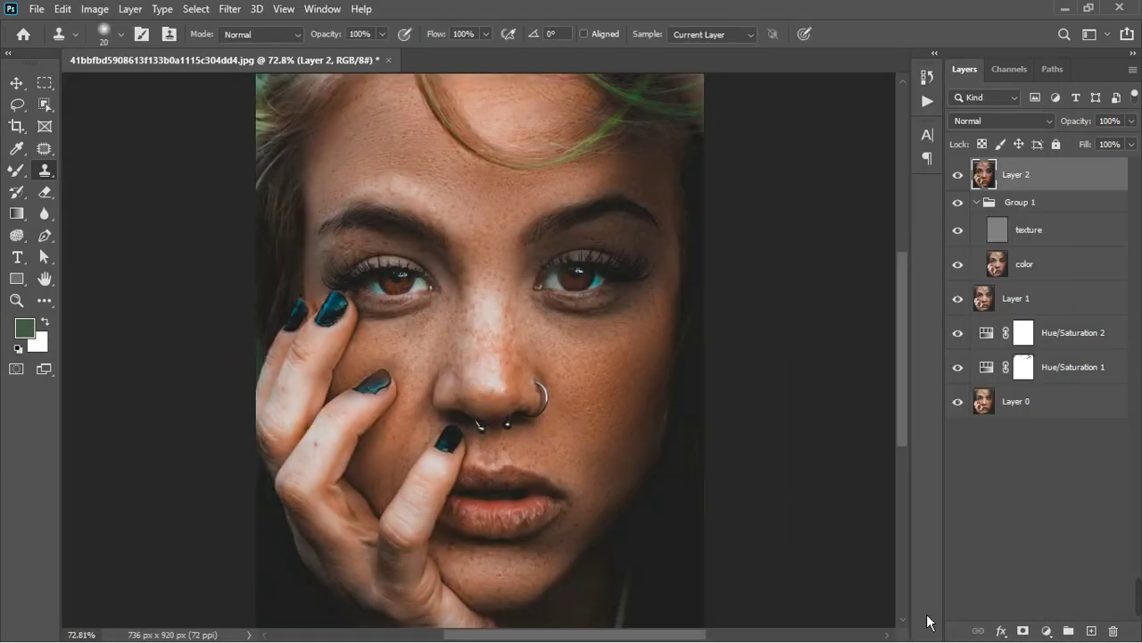
Add a Hue/Saturation adjustment layer above Layer 2, target Reds by sampling the skin, and set their saturation to -18.
{"action": "scroll", "coordinate": [536, 464], "scroll_direction": "down", "scroll_amount": 2}
{"action": "scroll", "coordinate": [473, 411], "scroll_direction": "up", "scroll_amount": 3}
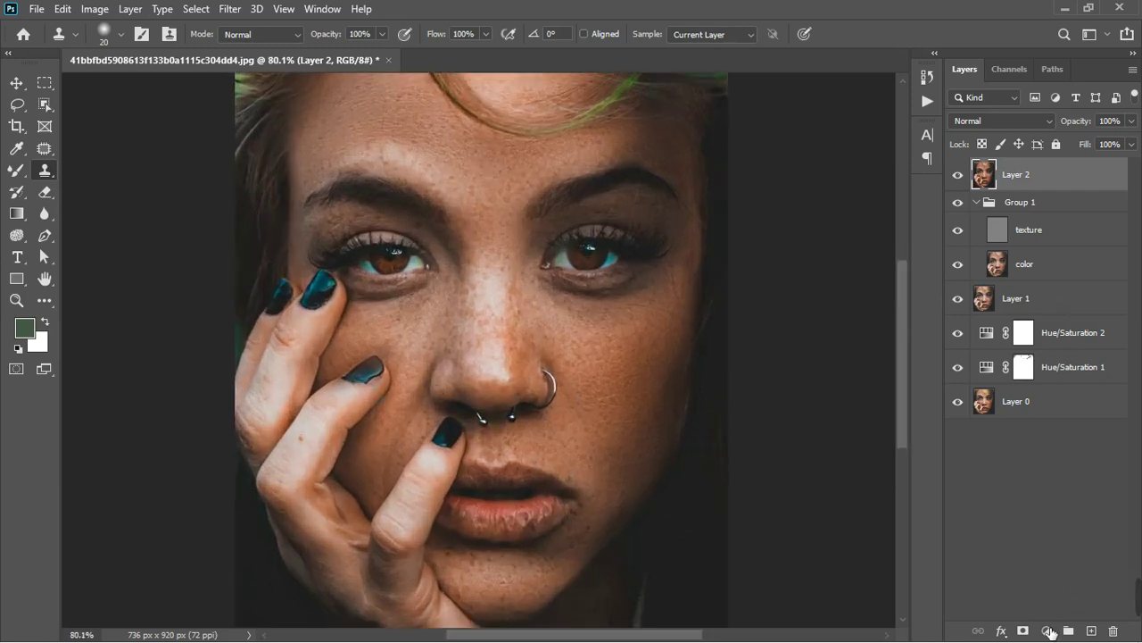
{"action": "left_click", "coordinate": [1048, 631]}
{"action": "left_click", "coordinate": [1050, 476]}
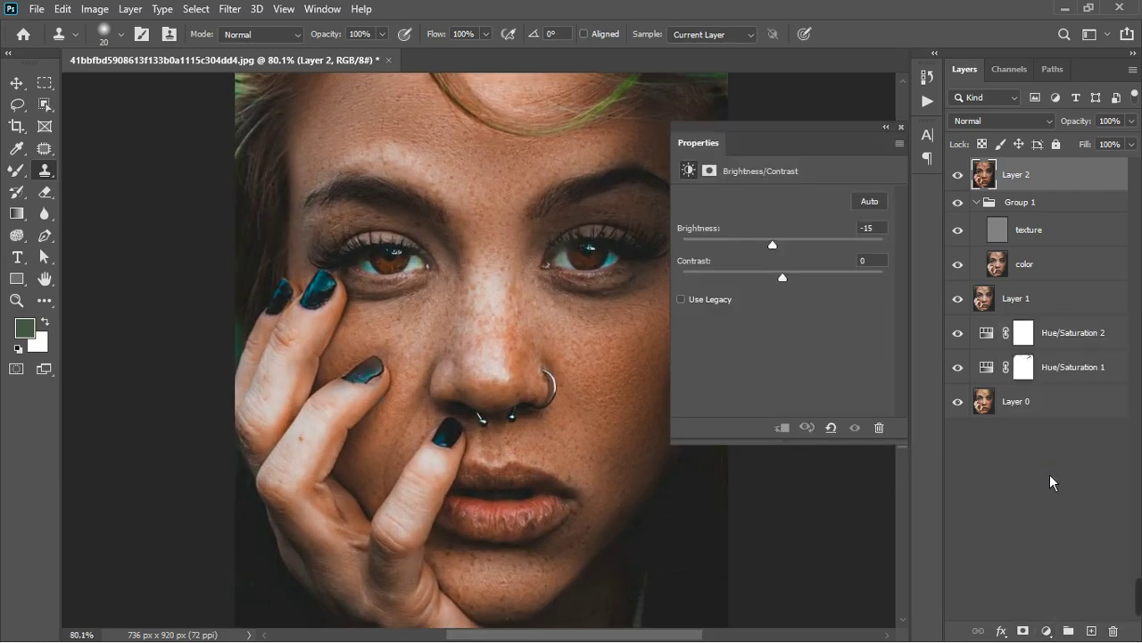
{"action": "left_click", "coordinate": [693, 230]}
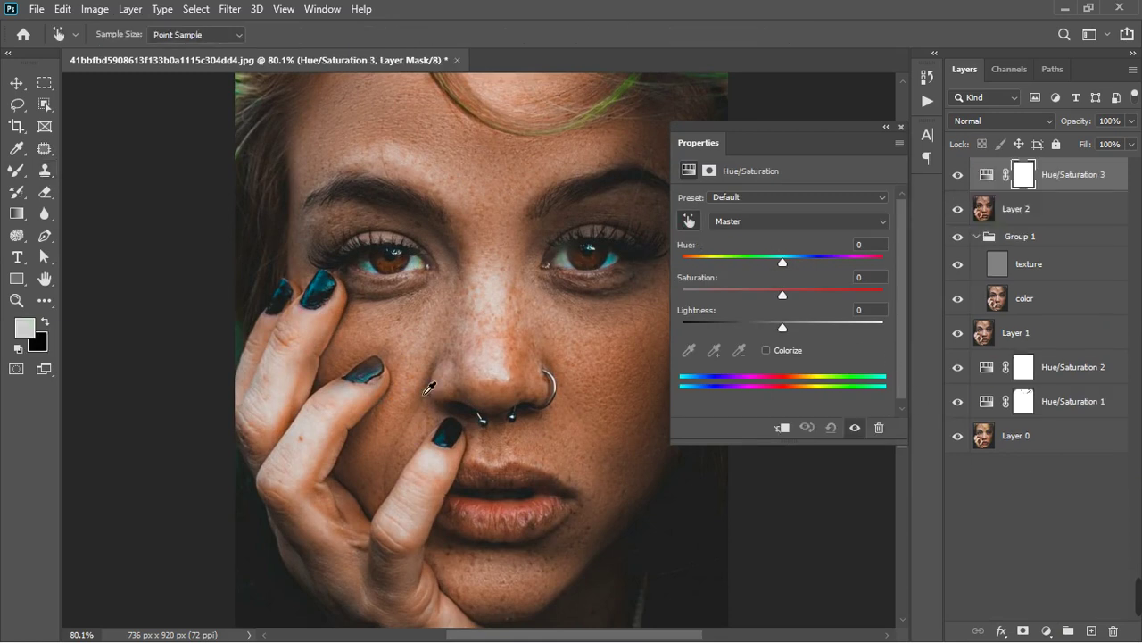
{"action": "left_click", "coordinate": [370, 432]}
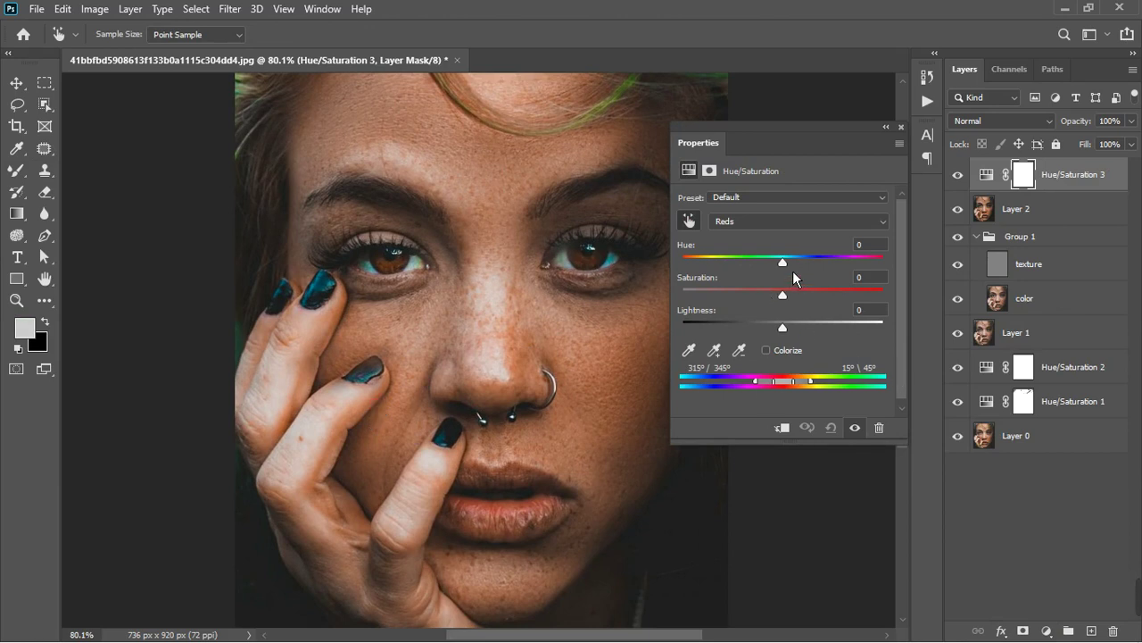
{"action": "left_click_drag", "start_coordinate": [788, 307], "coordinate": [772, 304]}
{"action": "left_click", "coordinate": [900, 128]}
{"action": "scroll", "coordinate": [496, 434], "scroll_direction": "down", "scroll_amount": 2}
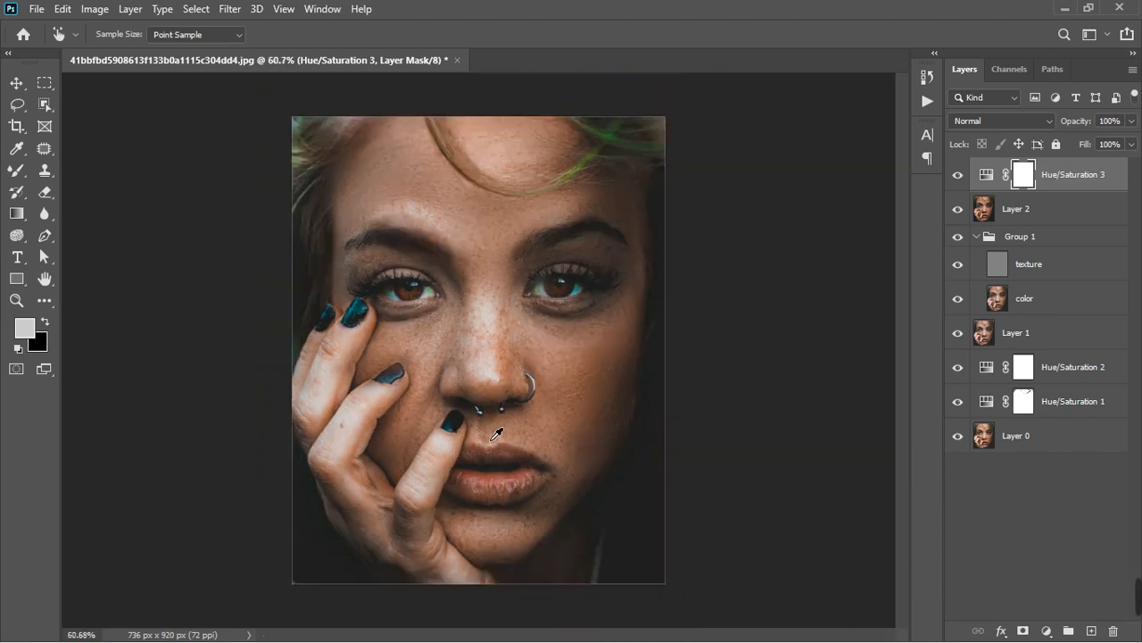
{"action": "scroll", "coordinate": [496, 434], "scroll_direction": "down", "scroll_amount": 1}
Add a Photo Filter adjustment layer at the top of the stack using Cooling Filter (82).
{"action": "left_click", "coordinate": [1067, 616]}
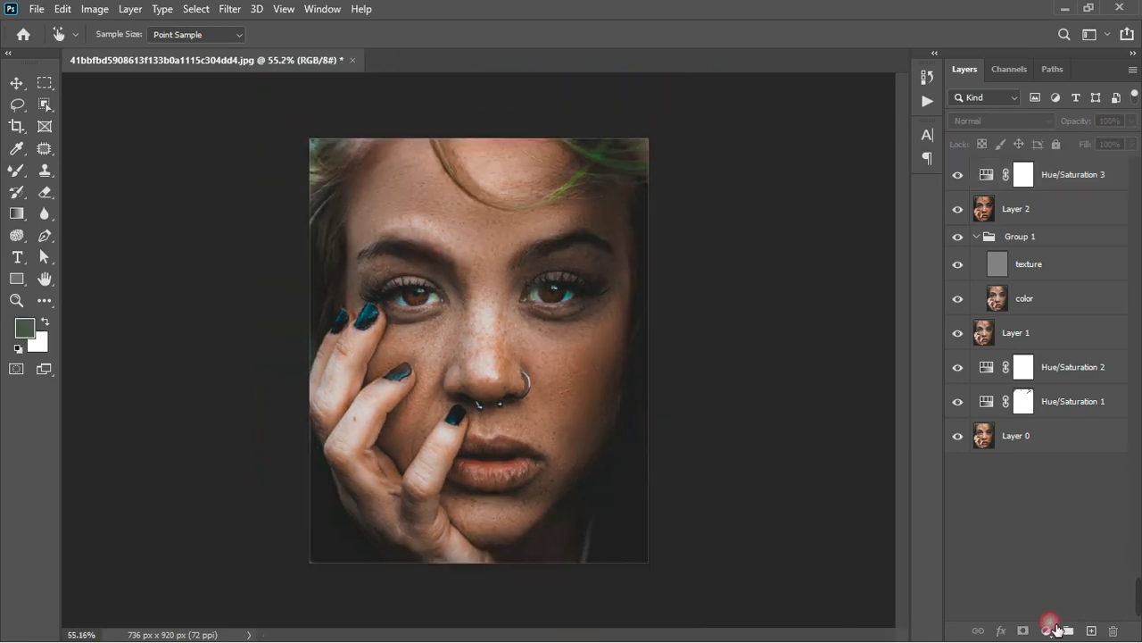
{"action": "left_click", "coordinate": [1047, 631]}
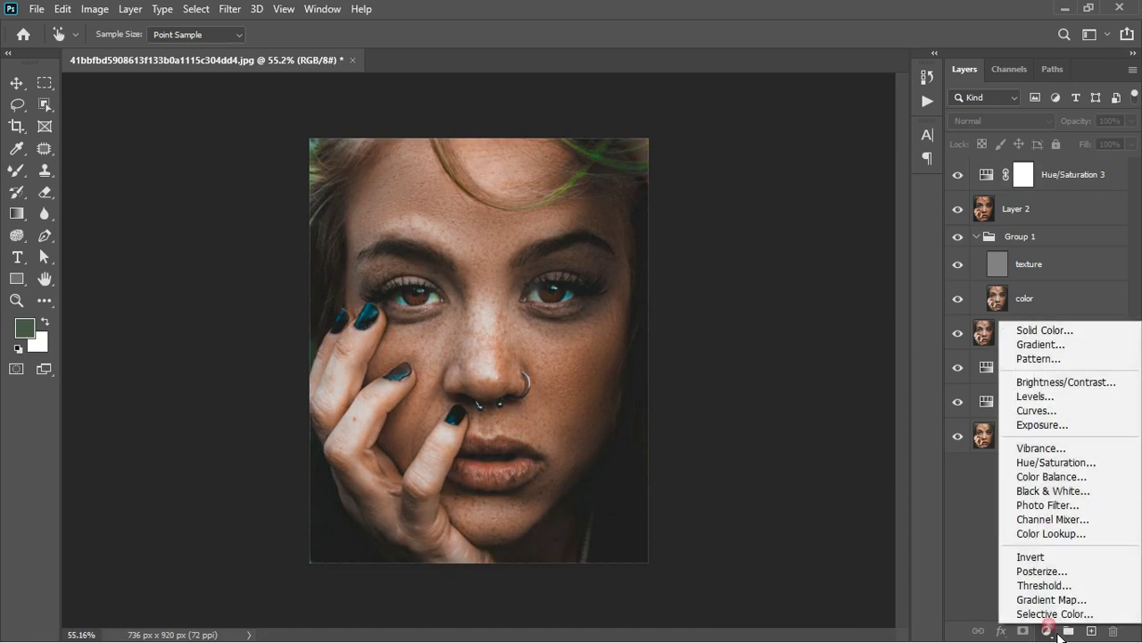
{"action": "left_click", "coordinate": [1070, 509]}
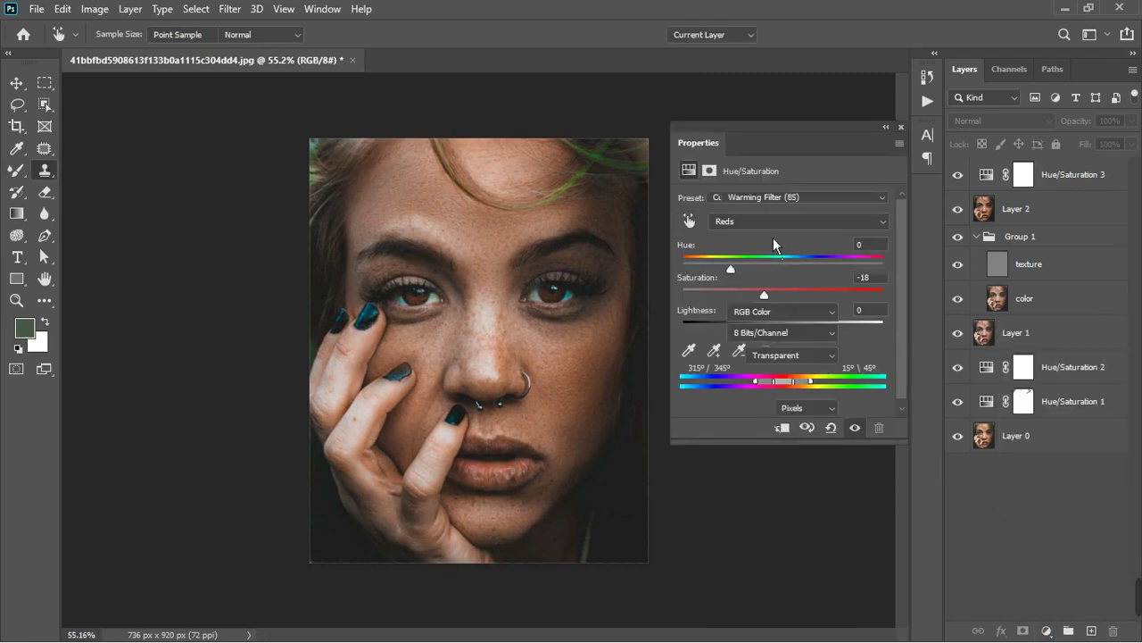
{"action": "left_click", "coordinate": [793, 198]}
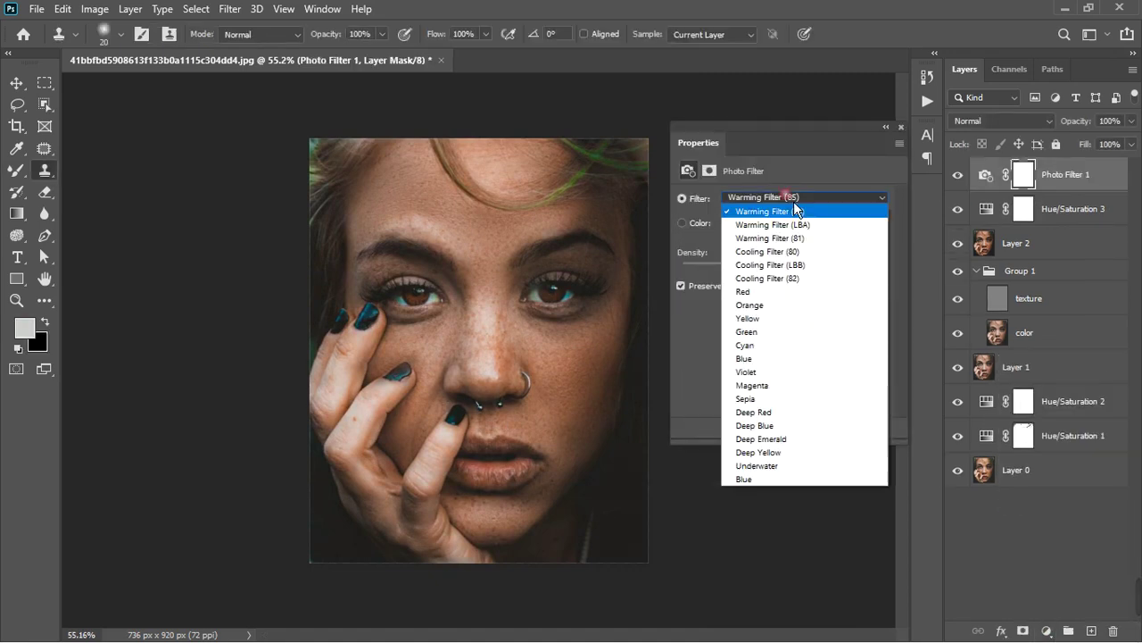
{"action": "left_click", "coordinate": [793, 280]}
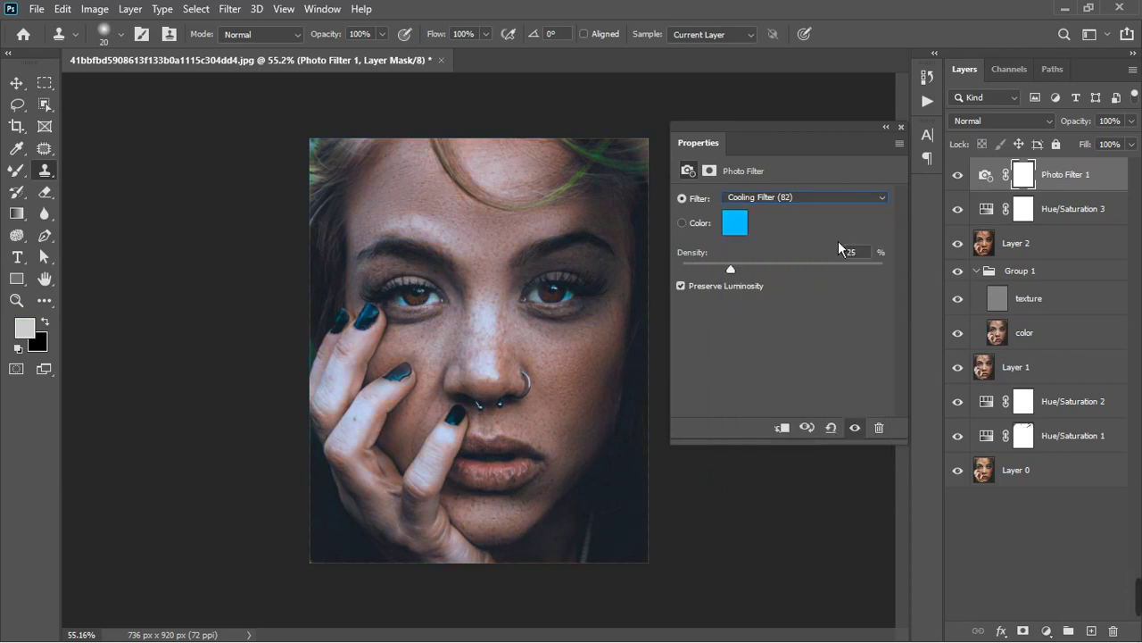
{"action": "left_click", "coordinate": [900, 127]}
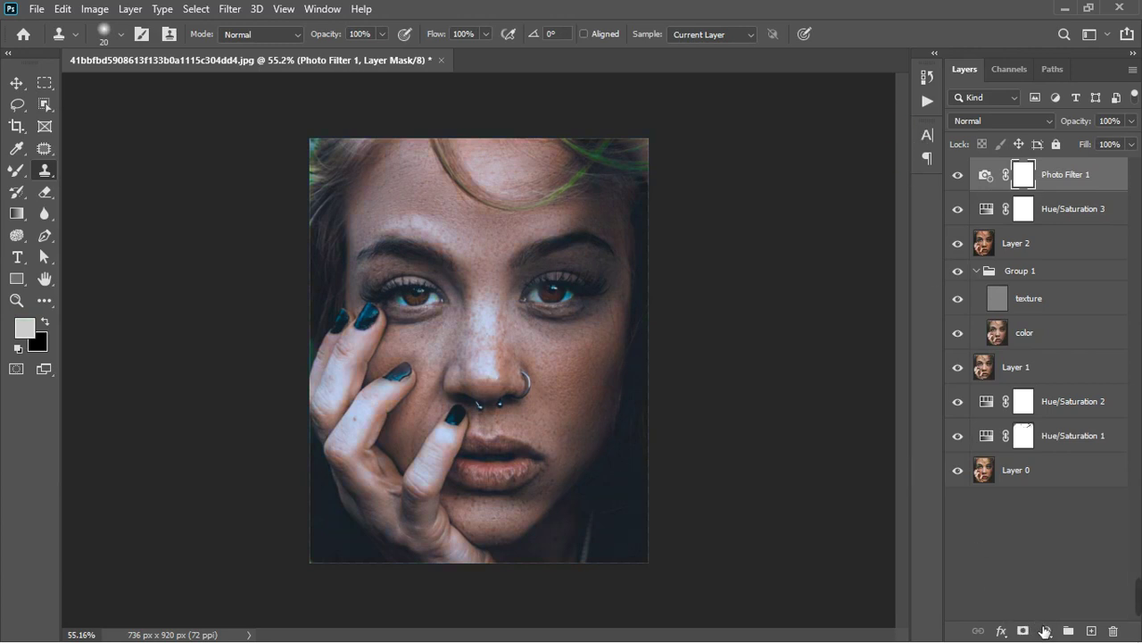
Add a Black & White adjustment layer with the Default preset above the Photo Filter layer.
{"action": "left_click", "coordinate": [1053, 634]}
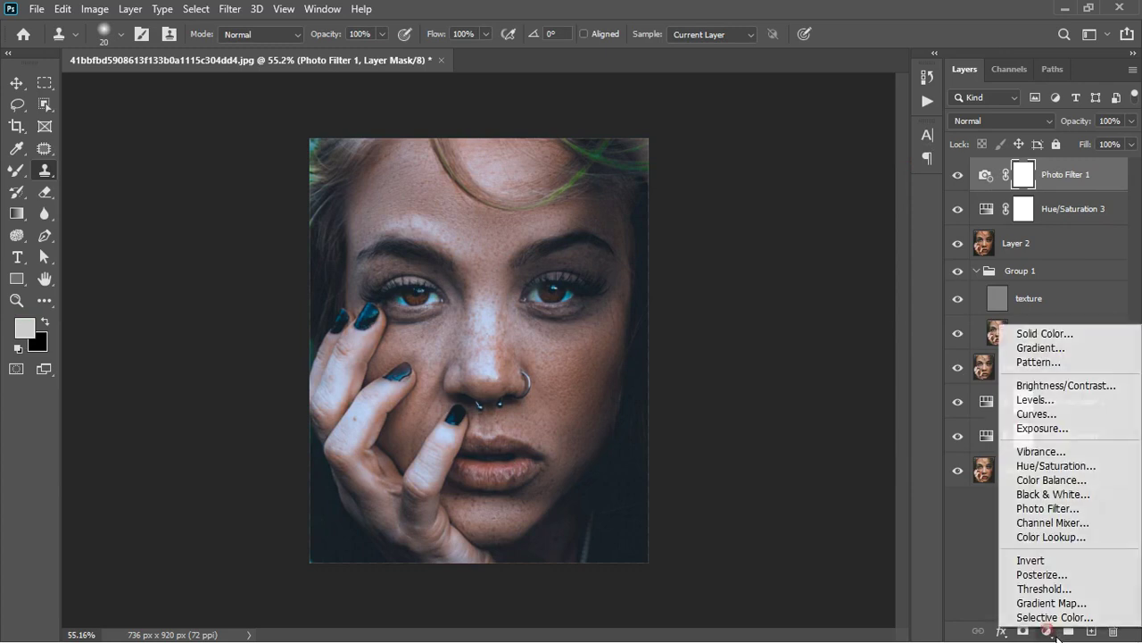
{"action": "left_click", "coordinate": [1076, 496]}
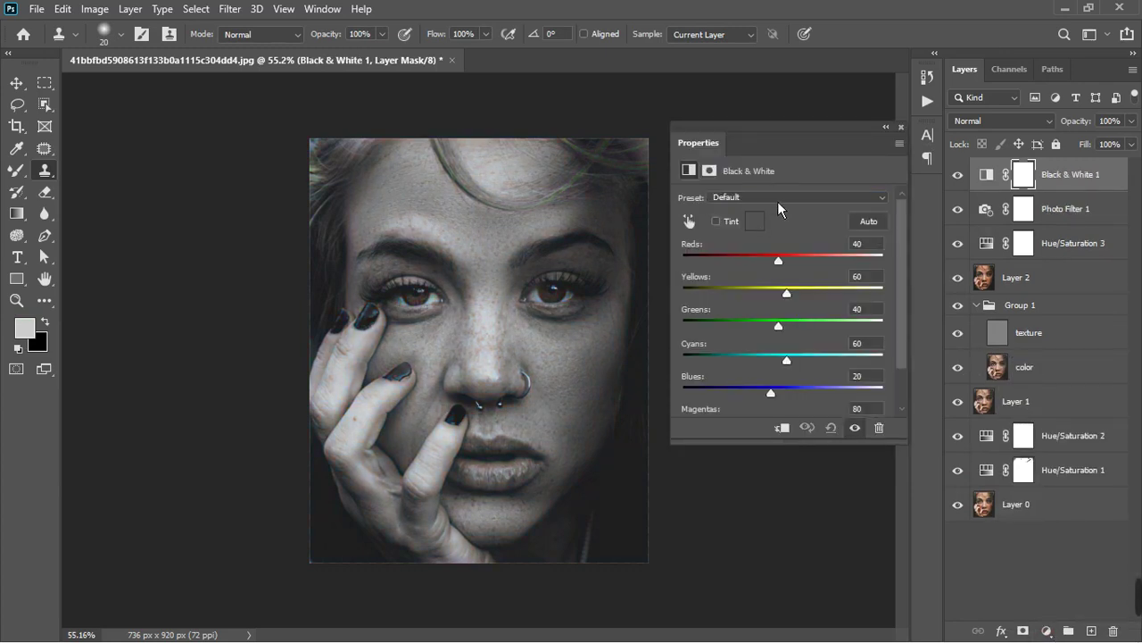
{"action": "left_click", "coordinate": [901, 127]}
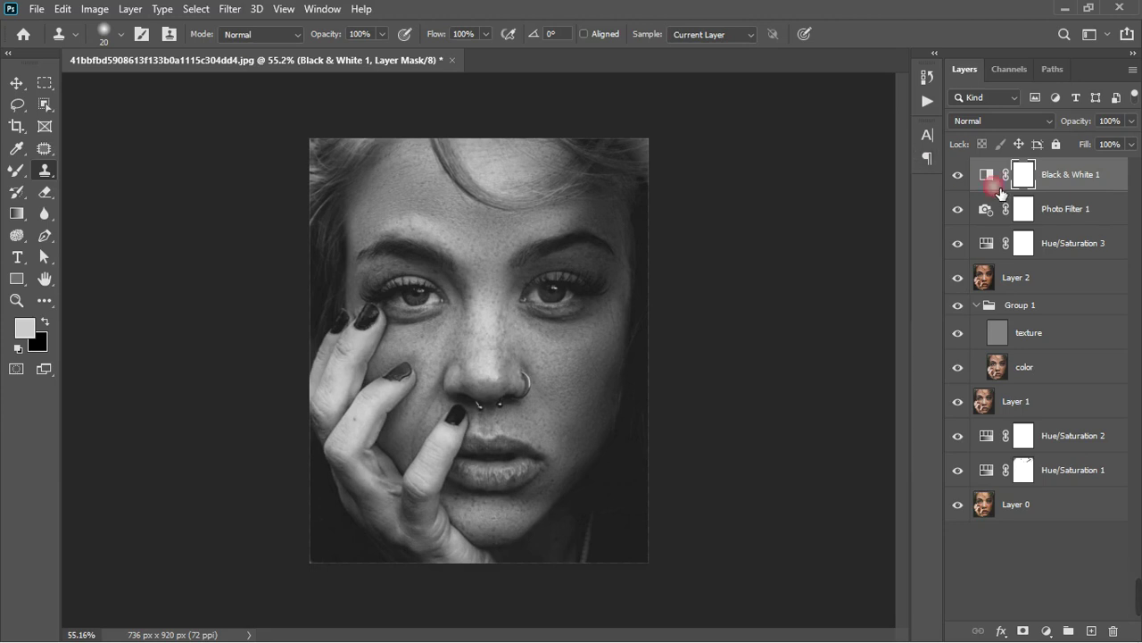
Lower the opacity of the Black & White 1 adjustment layer to 46%.
{"action": "left_click", "coordinate": [1082, 222], "text": "shift"}
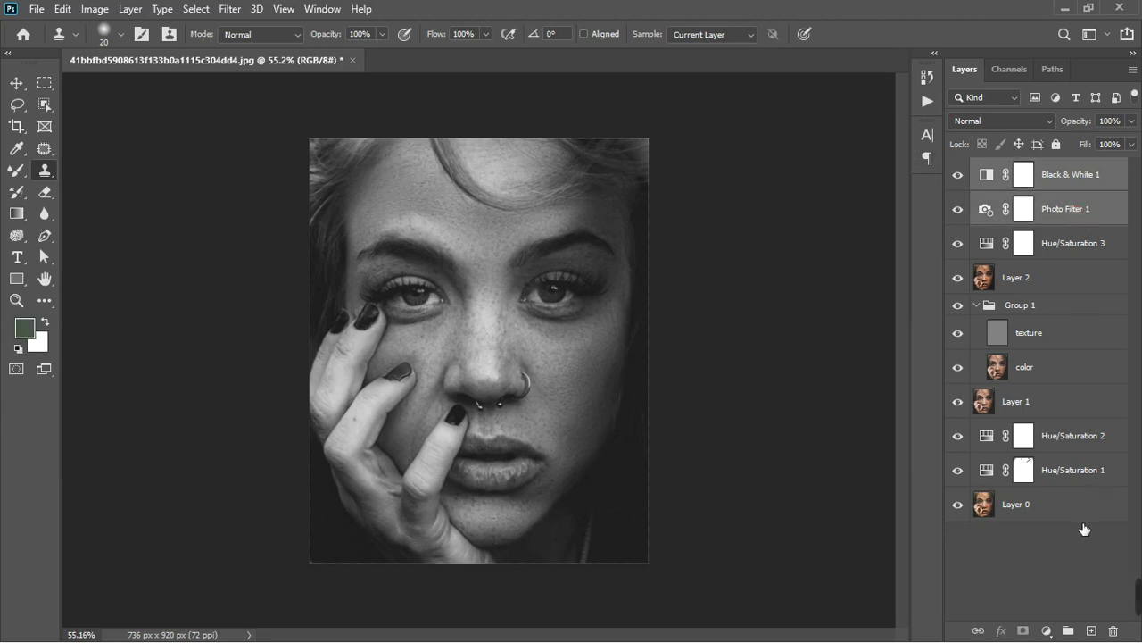
{"action": "left_click", "coordinate": [1104, 176]}
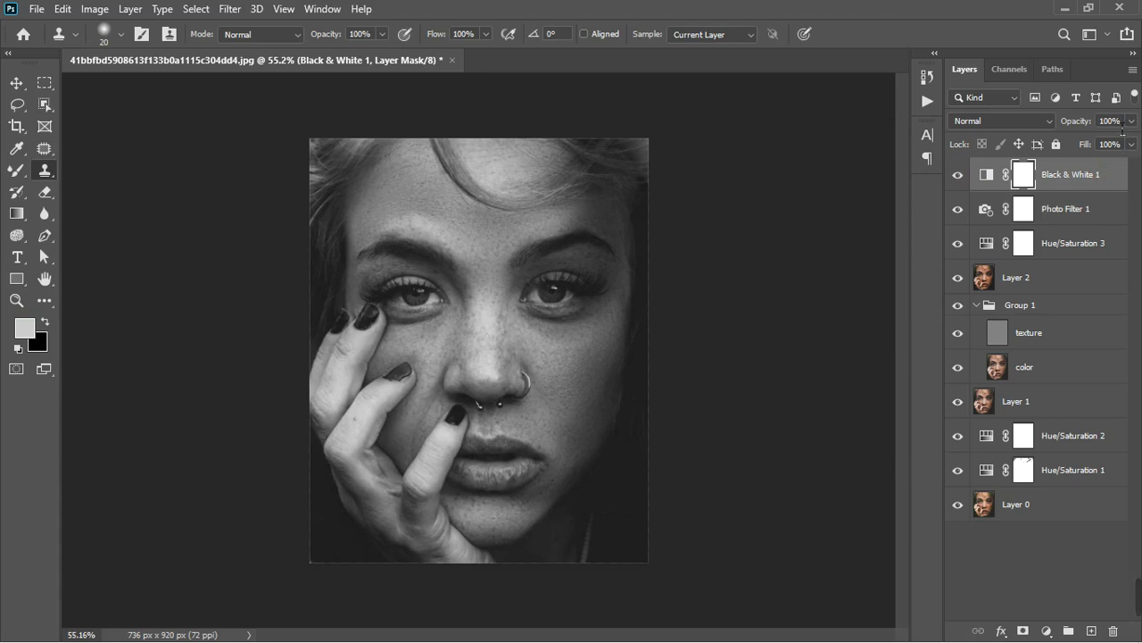
{"action": "left_click", "coordinate": [1132, 121]}
{"action": "left_click_drag", "start_coordinate": [1096, 147], "coordinate": [1087, 166]}
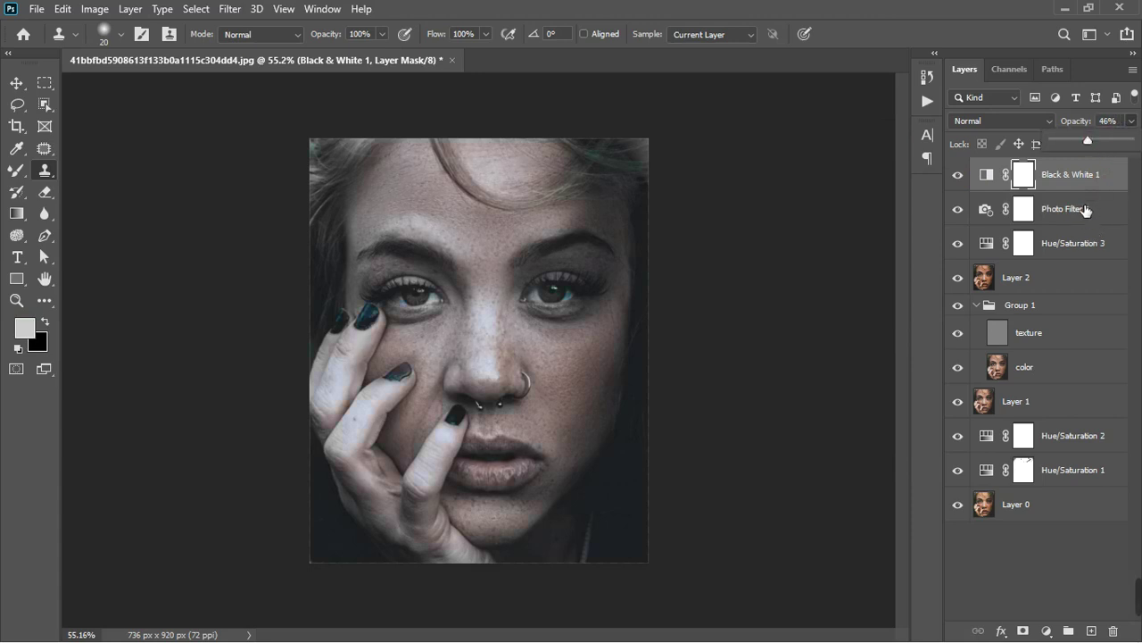
Group the Photo Filter 1 and Black & White 1 layers and give the group a layer mask inverted to black.
{"action": "left_click", "coordinate": [1085, 209]}
{"action": "left_click", "coordinate": [1086, 208]}
{"action": "left_click", "coordinate": [1088, 182], "text": "shift"}
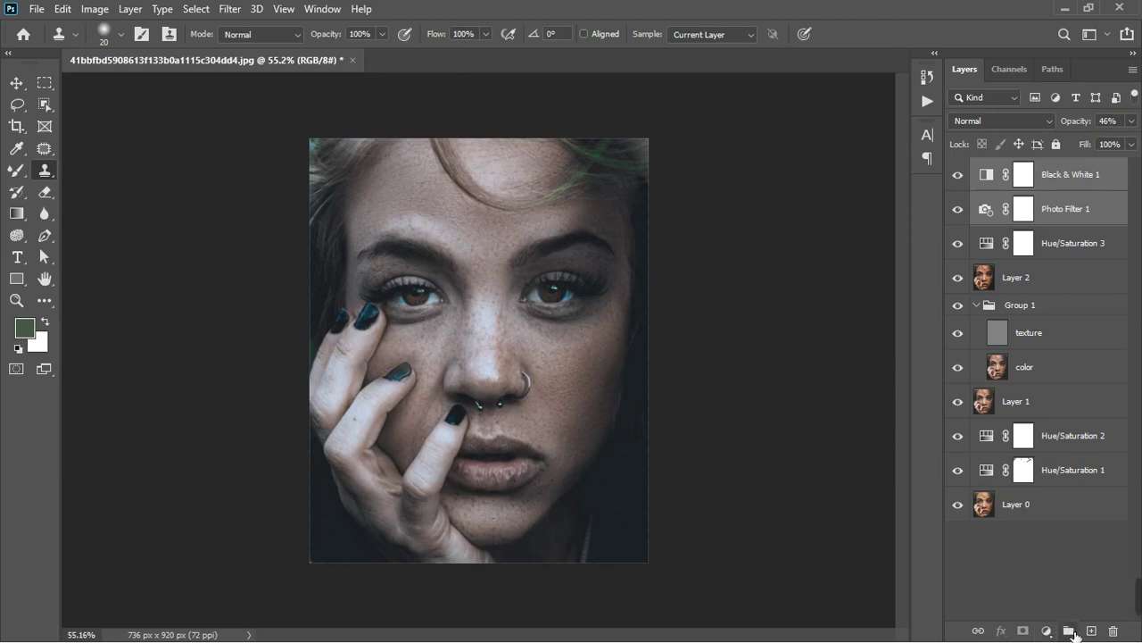
{"action": "left_click", "coordinate": [1068, 630]}
{"action": "left_click", "coordinate": [1023, 630]}
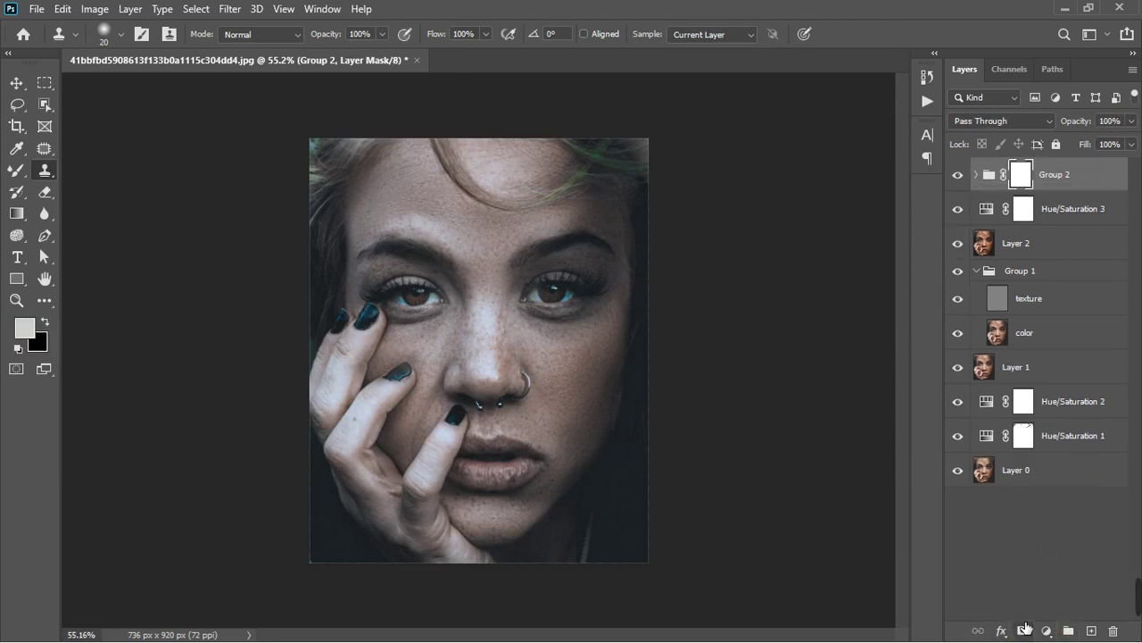
{"action": "key", "text": "ctrl+i"}
Paint white over both eyes on the Group 2 mask using the Brush tool at size 30.
{"action": "scroll", "coordinate": [429, 315], "scroll_direction": "up", "scroll_amount": 3}
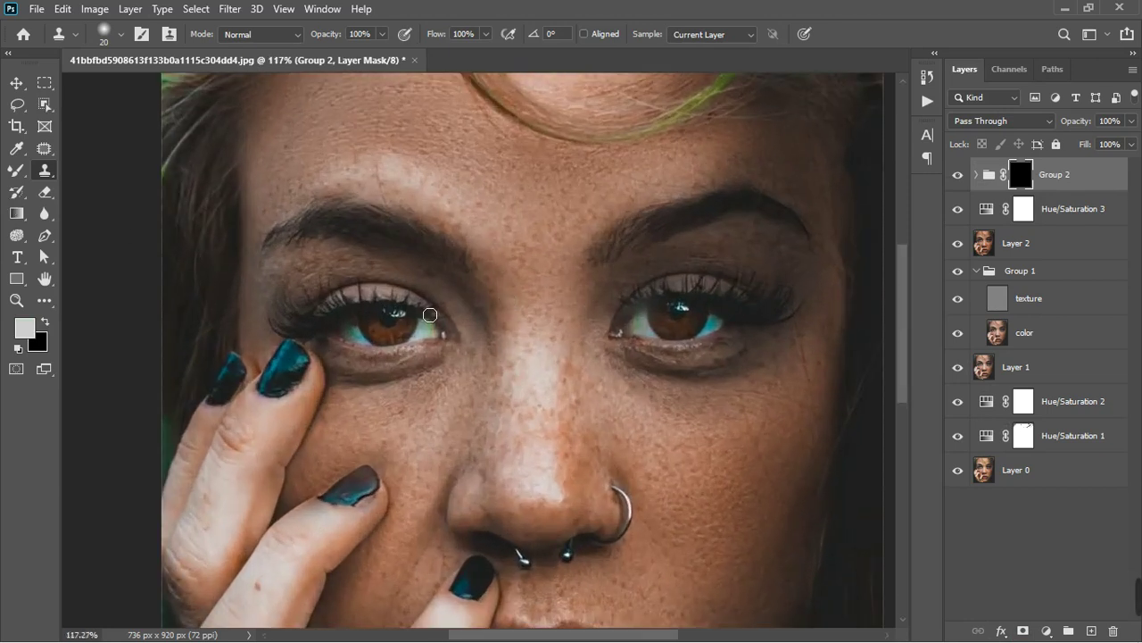
{"action": "right_click", "coordinate": [16, 169]}
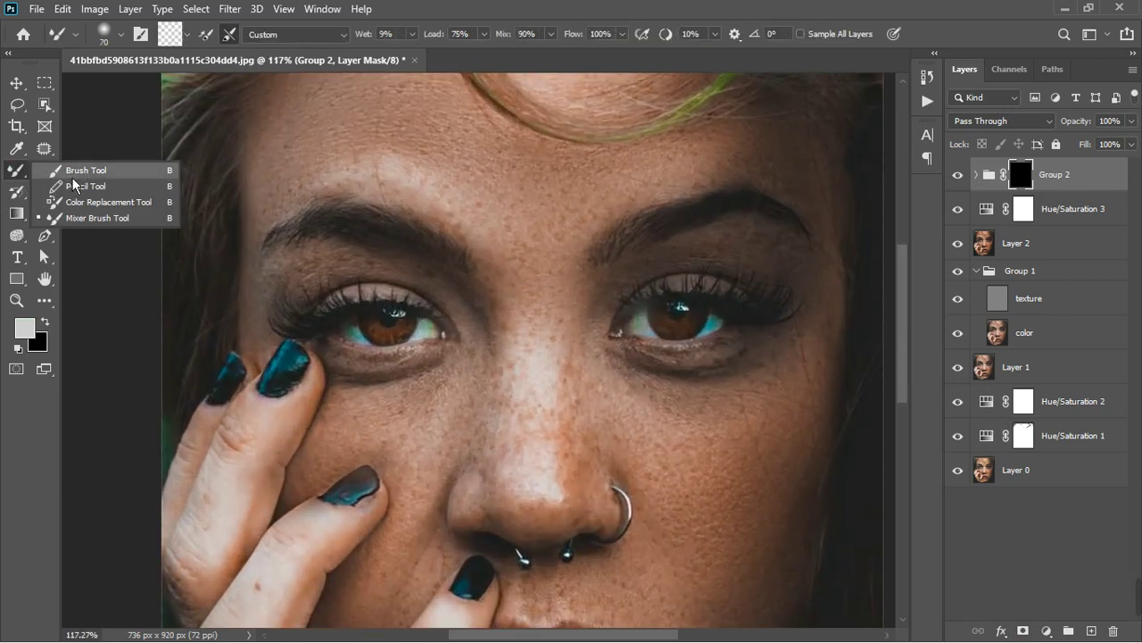
{"action": "left_click", "coordinate": [80, 170]}
{"action": "key", "text": "bracketleft"}
{"action": "key", "text": "bracketleft"}
{"action": "key", "text": "bracketleft"}
{"action": "key", "text": "bracketleft"}
{"action": "key", "text": "bracketleft"}
{"action": "key", "text": "bracketleft"}
{"action": "key", "text": "bracketleft"}
{"action": "key", "text": "bracketleft"}
{"action": "key", "text": "bracketleft"}
{"action": "key", "text": "bracketleft"}
{"action": "key", "text": "bracketleft"}
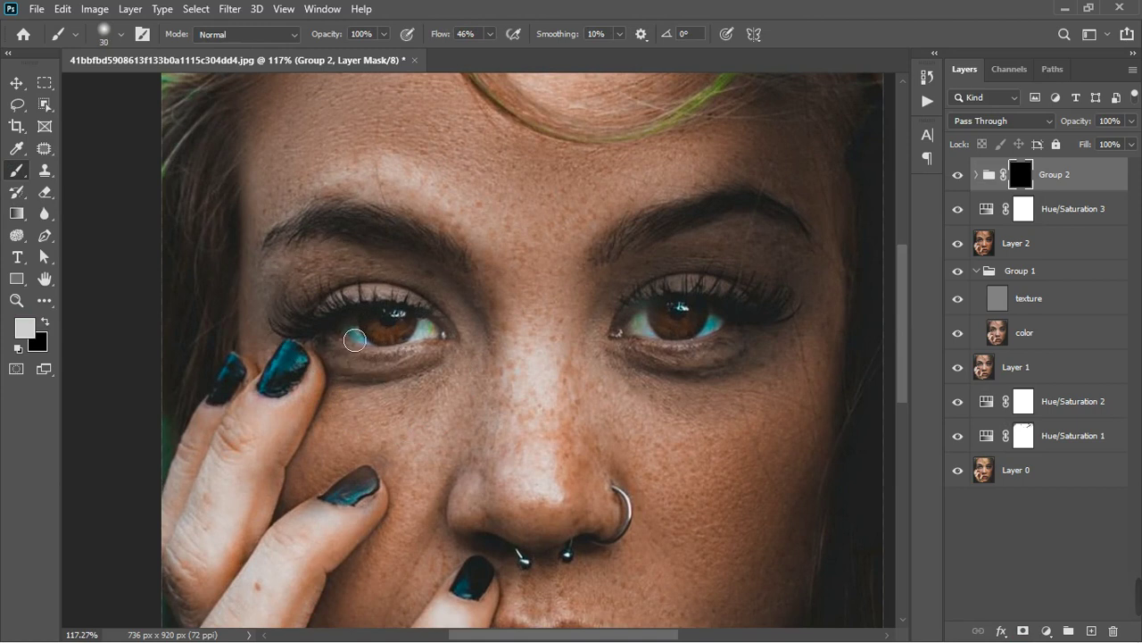
{"action": "left_click", "coordinate": [19, 349]}
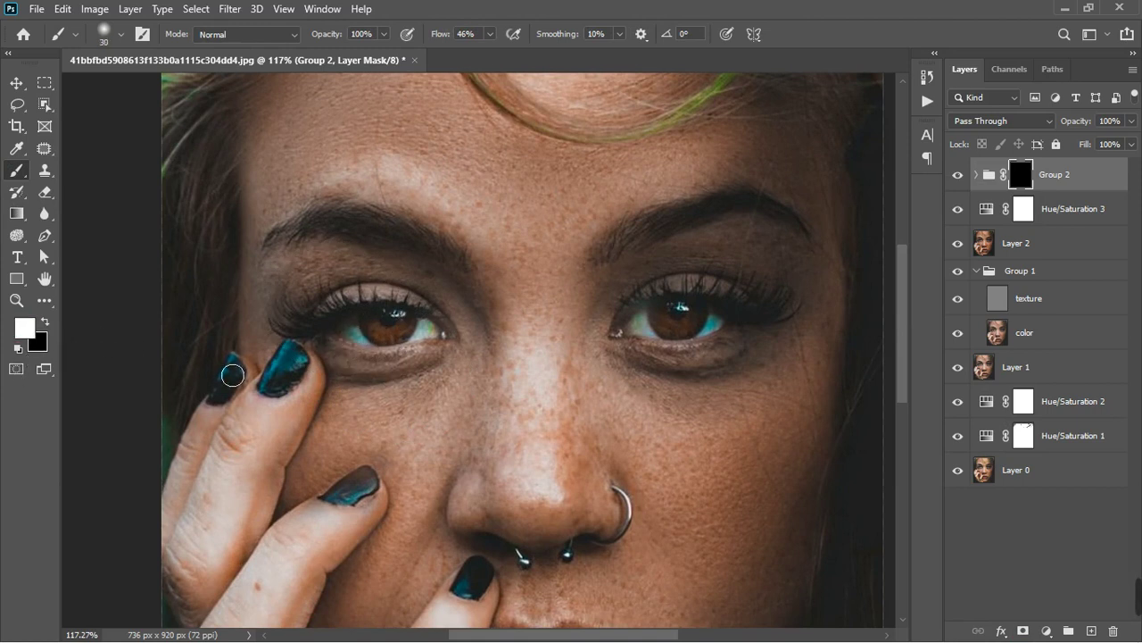
{"action": "scroll", "coordinate": [345, 357], "scroll_direction": "up", "scroll_amount": 3}
{"action": "mouse_move", "coordinate": [363, 337]}
{"action": "left_mouse_down"}
{"action": "mouse_move", "coordinate": [397, 358]}
{"action": "mouse_move", "coordinate": [480, 337]}
{"action": "mouse_move", "coordinate": [453, 332]}
{"action": "left_mouse_up"}
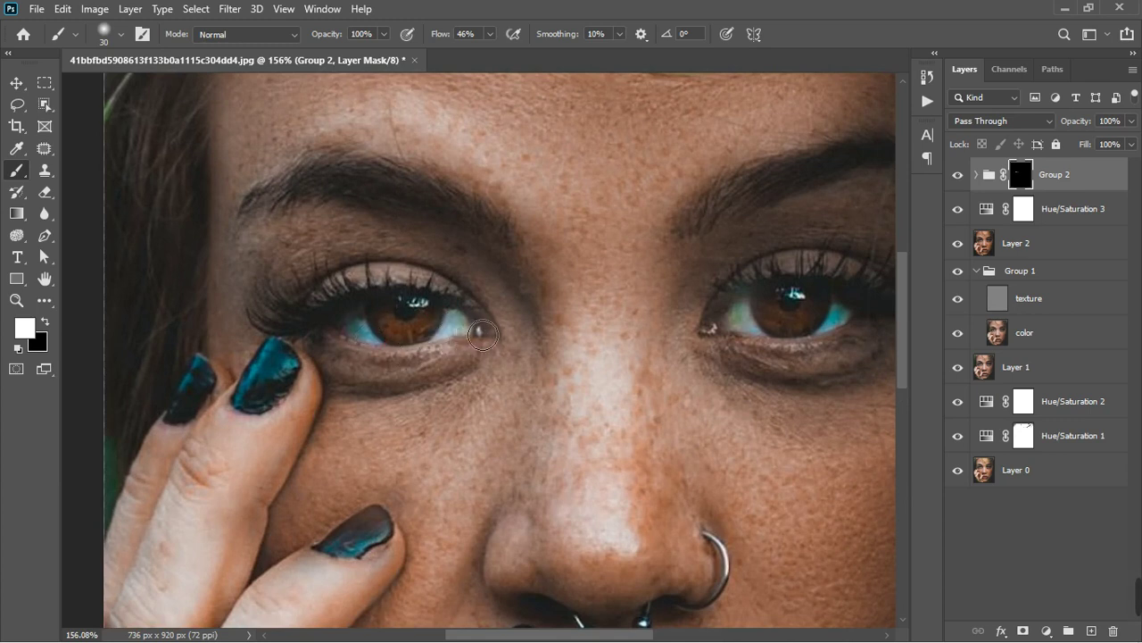
{"action": "mouse_move", "coordinate": [727, 318]}
{"action": "left_mouse_down"}
{"action": "mouse_move", "coordinate": [763, 331]}
{"action": "mouse_move", "coordinate": [754, 334]}
{"action": "mouse_move", "coordinate": [867, 324]}
{"action": "mouse_move", "coordinate": [844, 334]}
{"action": "mouse_move", "coordinate": [853, 328]}
{"action": "left_mouse_up"}
Compare the whole portrait with Group 2 hidden and shown.
{"action": "scroll", "coordinate": [572, 349], "scroll_direction": "down", "scroll_amount": 3}
{"action": "scroll", "coordinate": [572, 349], "scroll_direction": "down", "scroll_amount": 3}
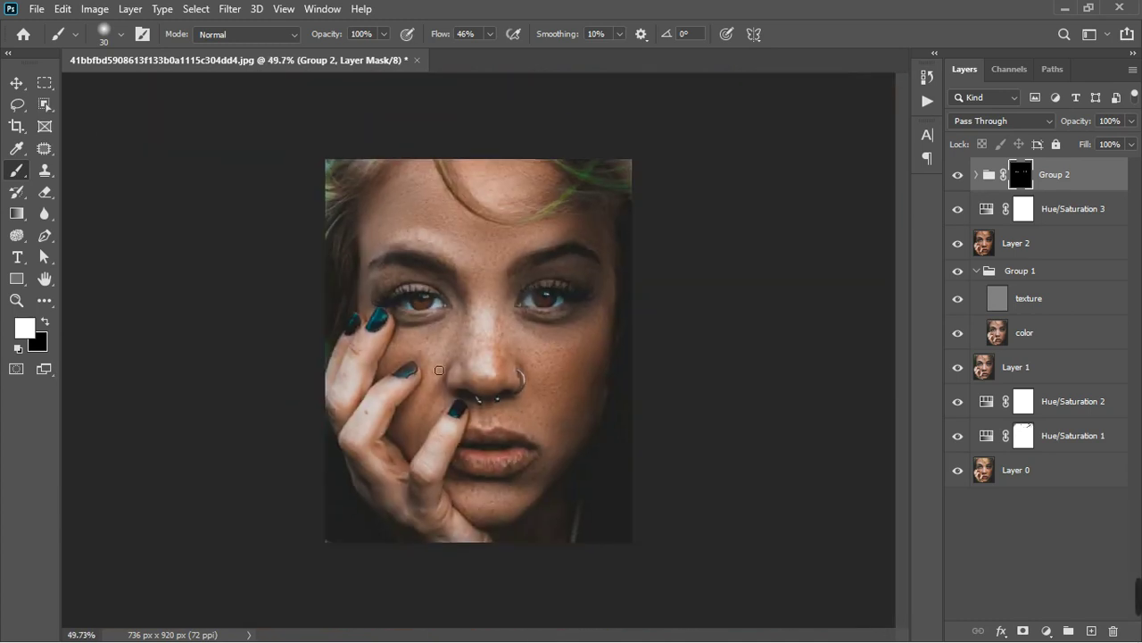
{"action": "left_click", "coordinate": [958, 177]}
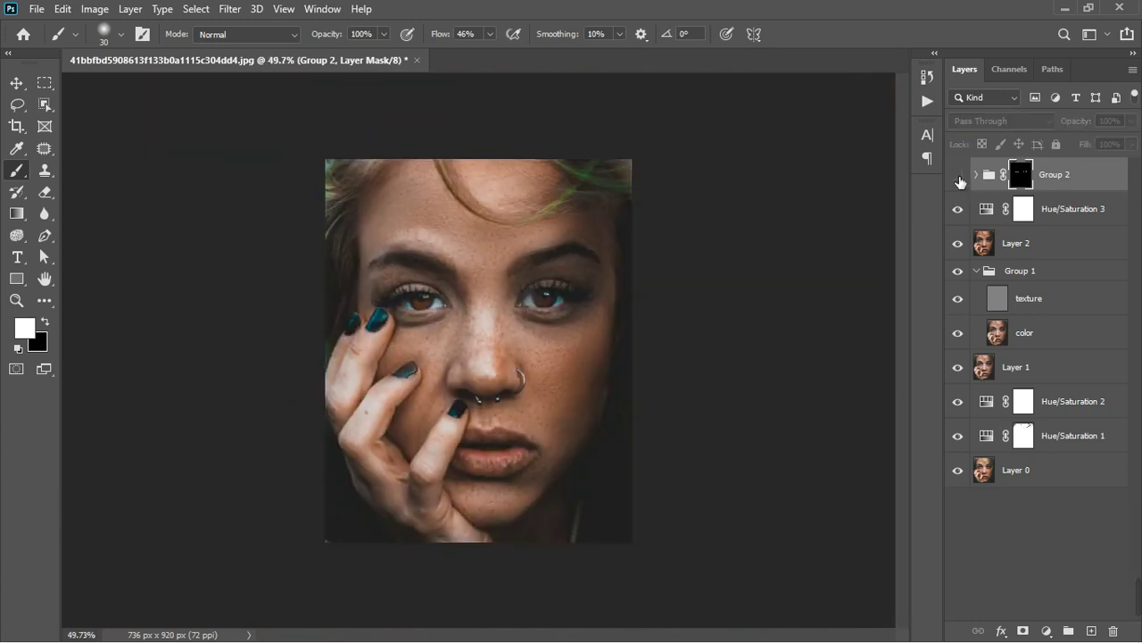
{"action": "left_click", "coordinate": [958, 176]}
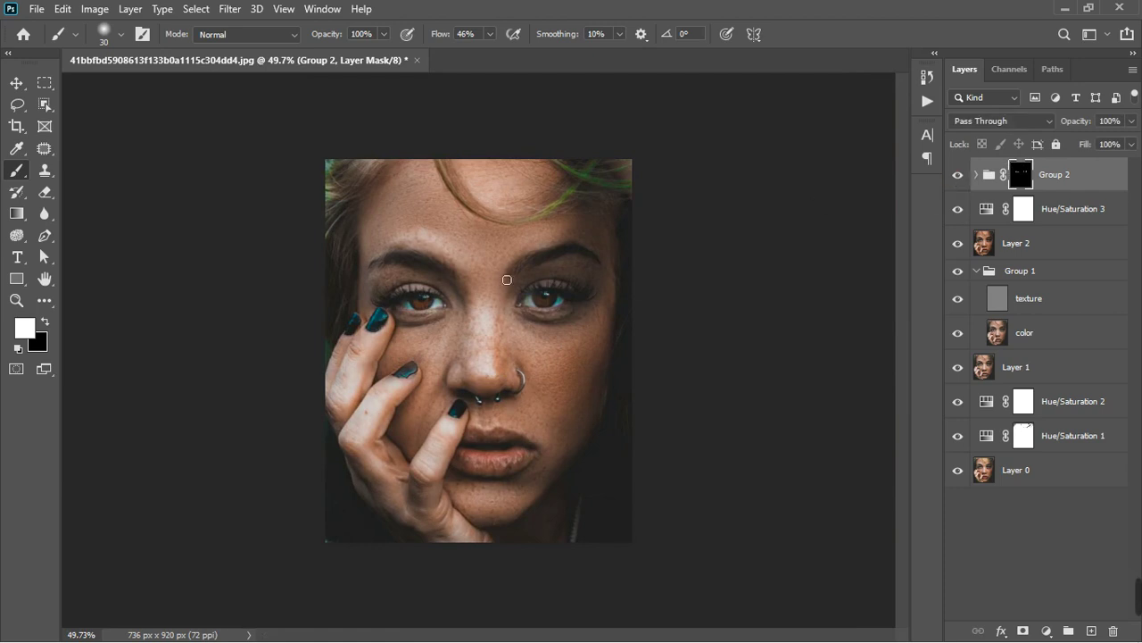
Paint more white on the Group 2 mask to cover the rest of the eye whites.
{"action": "scroll", "coordinate": [457, 341], "scroll_direction": "up", "scroll_amount": 2}
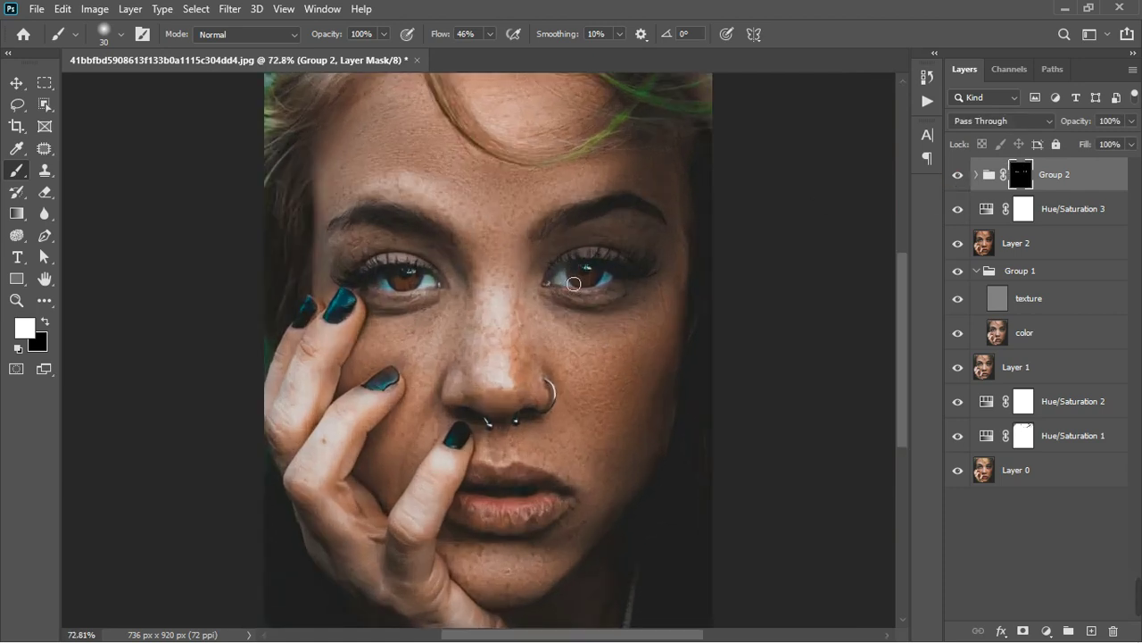
{"action": "key", "text": "x"}
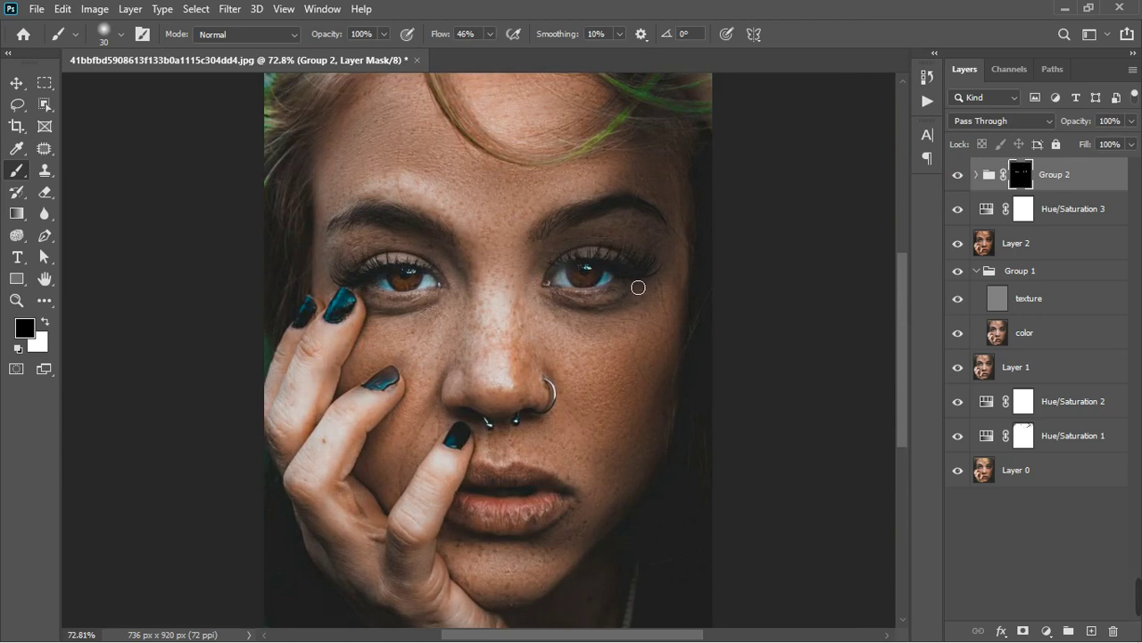
{"action": "key", "text": "x"}
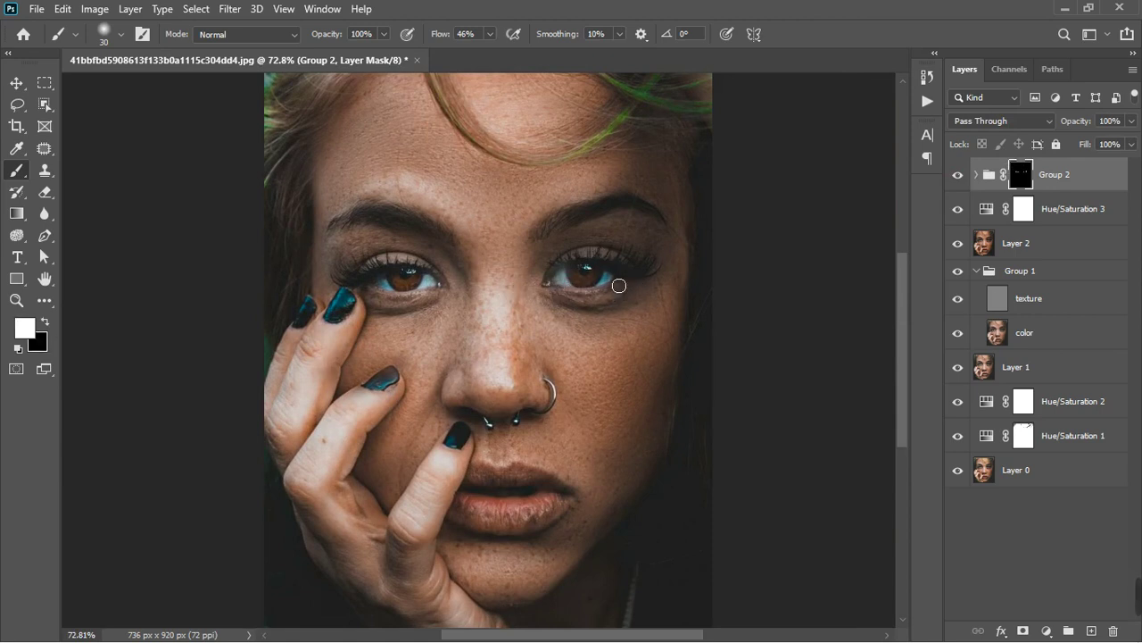
{"action": "mouse_move", "coordinate": [615, 285]}
{"action": "left_mouse_down"}
{"action": "mouse_move", "coordinate": [584, 293]}
{"action": "mouse_move", "coordinate": [580, 283]}
{"action": "mouse_move", "coordinate": [619, 281]}
{"action": "left_mouse_up"}
{"action": "scroll", "coordinate": [576, 310], "scroll_direction": "down", "scroll_amount": 3}
{"action": "scroll", "coordinate": [573, 312], "scroll_direction": "down", "scroll_amount": 1}
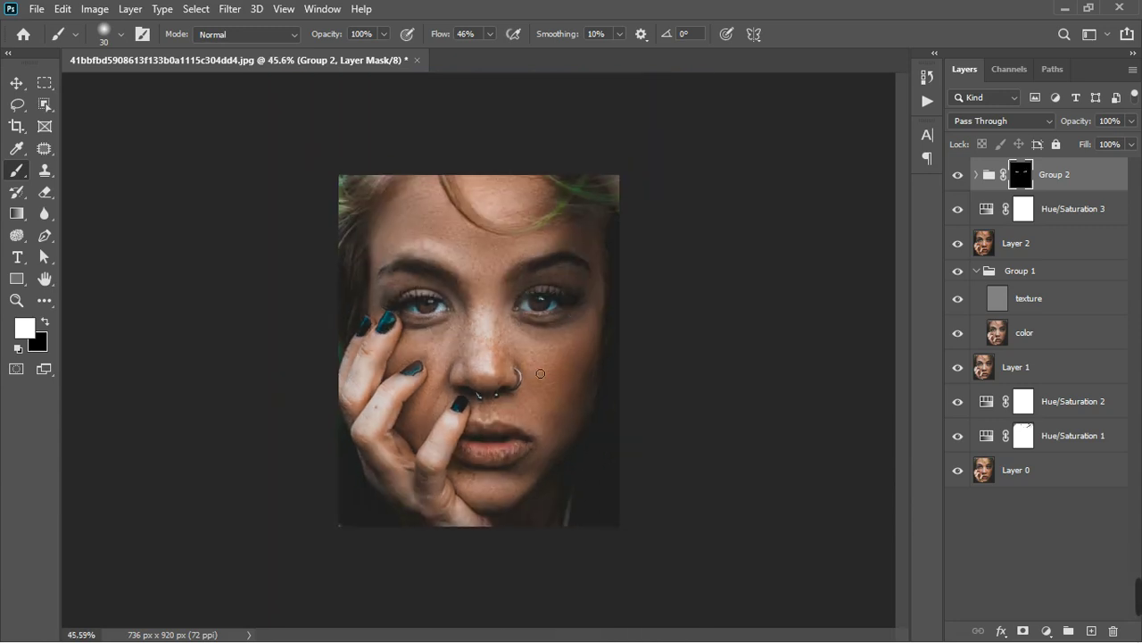
Compare the portrait with Layer 2 hidden and shown.
{"action": "scroll", "coordinate": [471, 451], "scroll_direction": "up", "scroll_amount": 3}
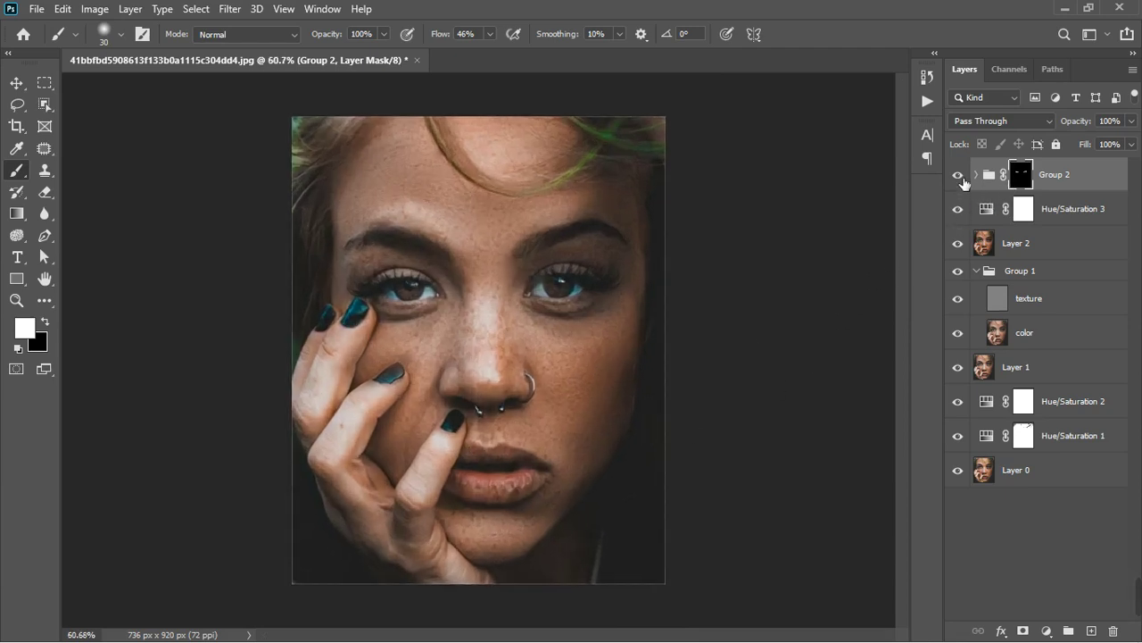
{"action": "left_click", "coordinate": [961, 245]}
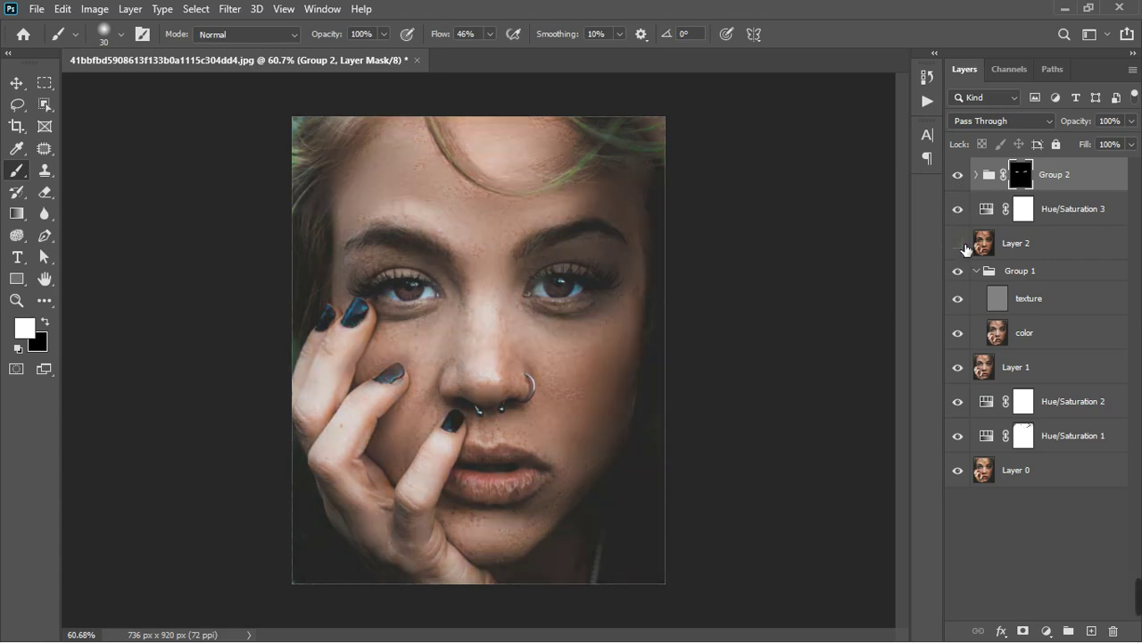
{"action": "left_click", "coordinate": [958, 244]}
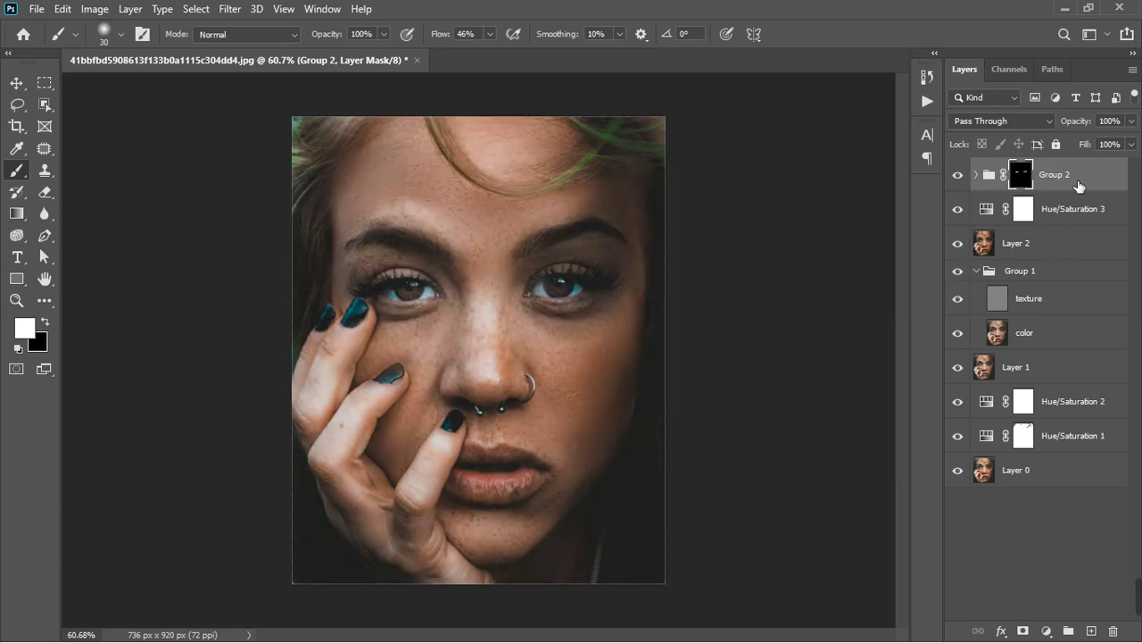
Add a Hue/Saturation adjustment layer above Group 2 and set the saturation of its Reds to +19.
{"action": "left_click", "coordinate": [1047, 630]}
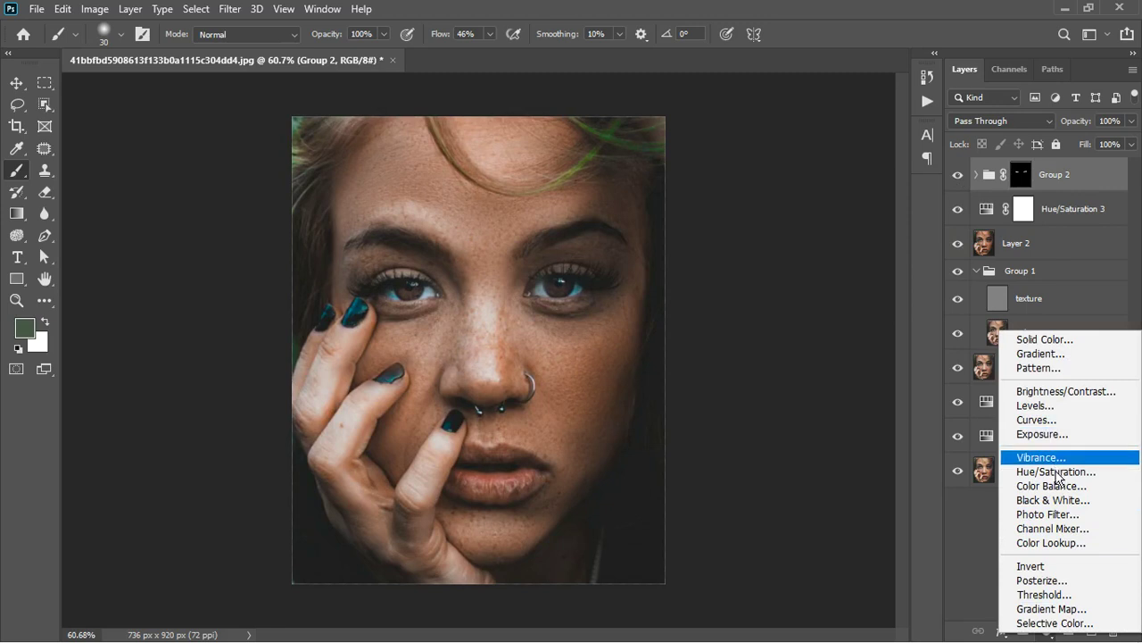
{"action": "left_click", "coordinate": [1057, 473]}
{"action": "left_click", "coordinate": [747, 223]}
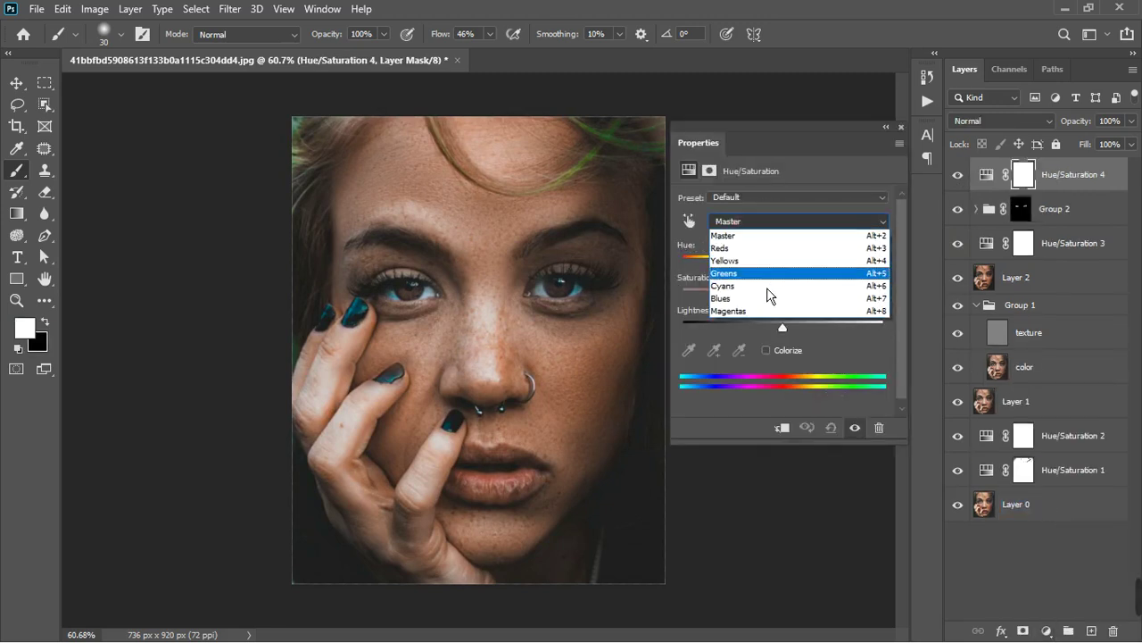
{"action": "left_click", "coordinate": [754, 257]}
{"action": "left_click", "coordinate": [793, 298]}
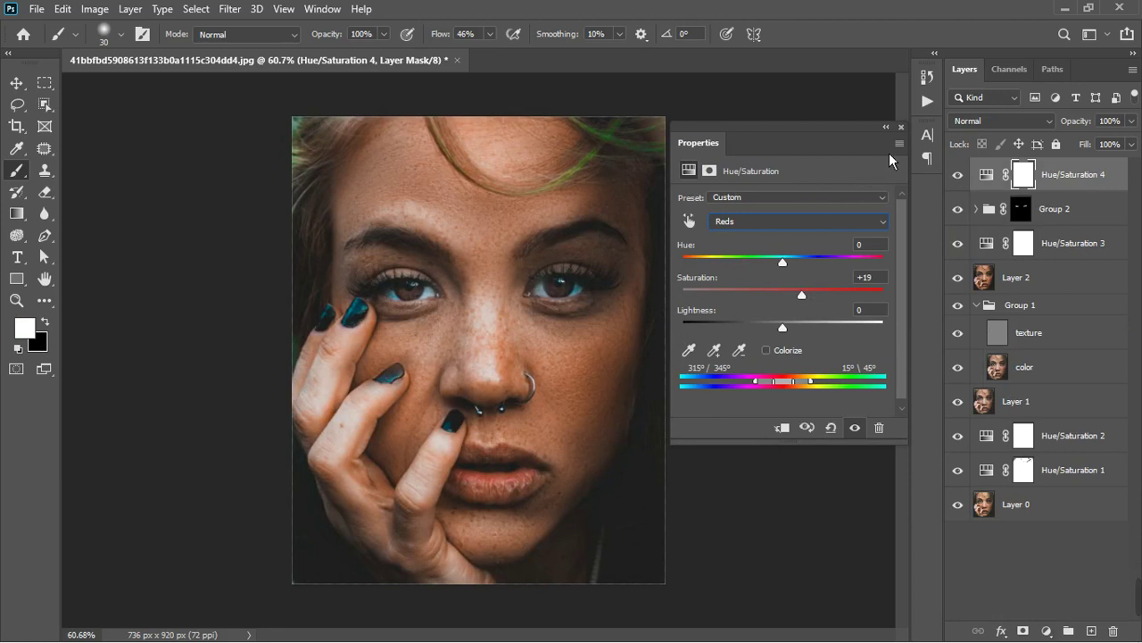
{"action": "left_click", "coordinate": [903, 128]}
{"action": "scroll", "coordinate": [468, 363], "scroll_direction": "up", "scroll_amount": 4}
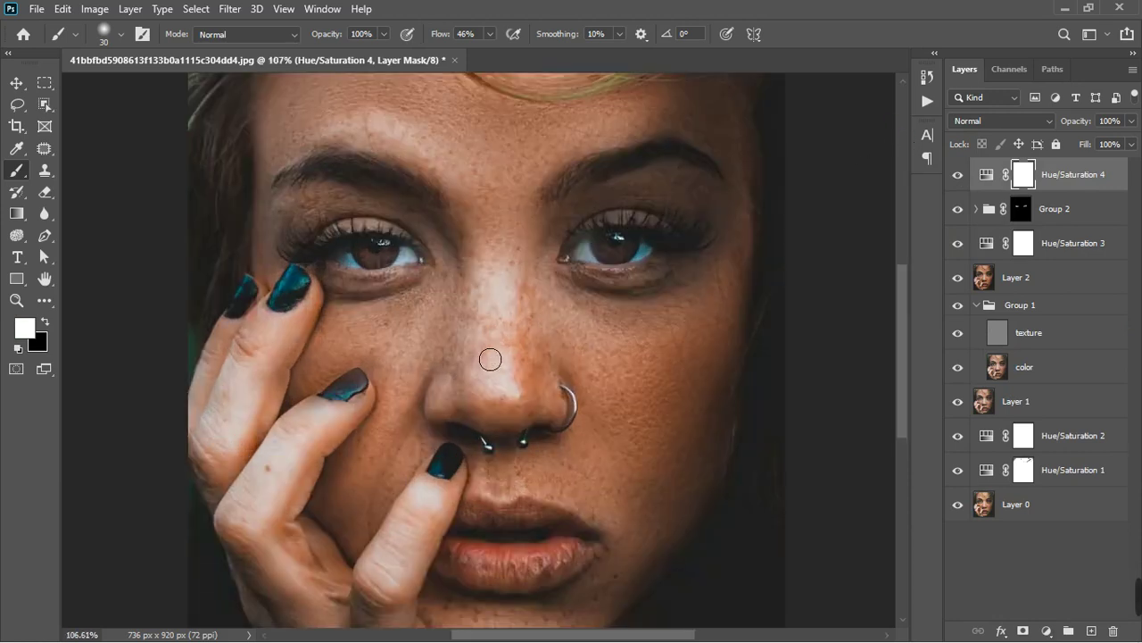
{"action": "scroll", "coordinate": [486, 353], "scroll_direction": "down", "scroll_amount": 6}
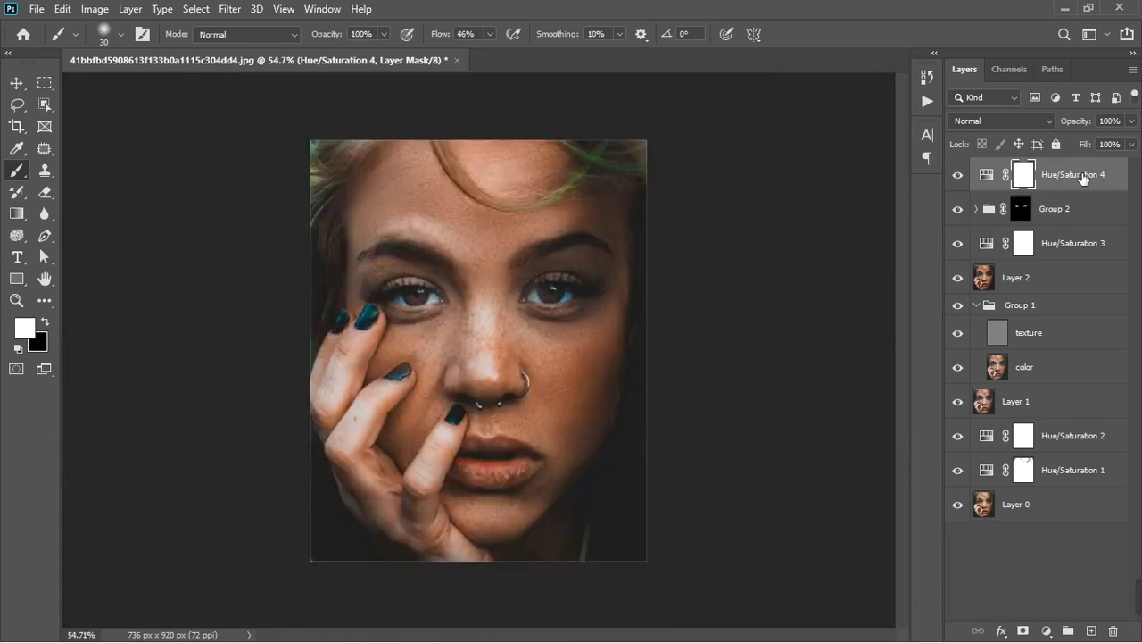
Add a Color Balance adjustment layer above Hue/Saturation 4, try shifting the midtones' Yellow–Blue balance, and set it back to 0.
{"action": "left_click", "coordinate": [1046, 631]}
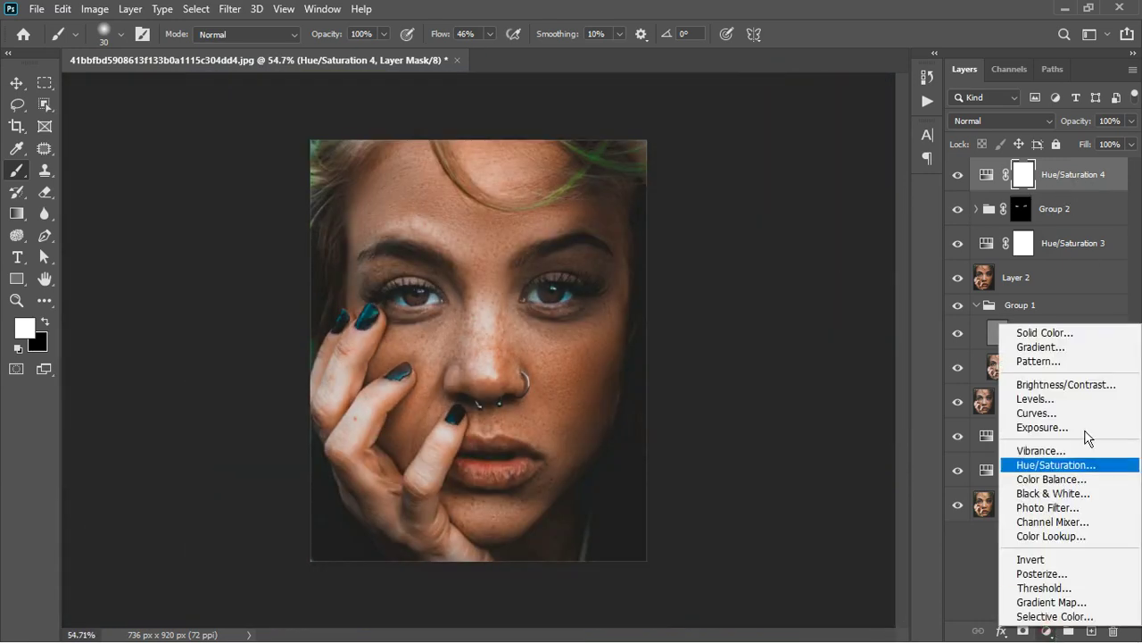
{"action": "left_click", "coordinate": [1072, 481]}
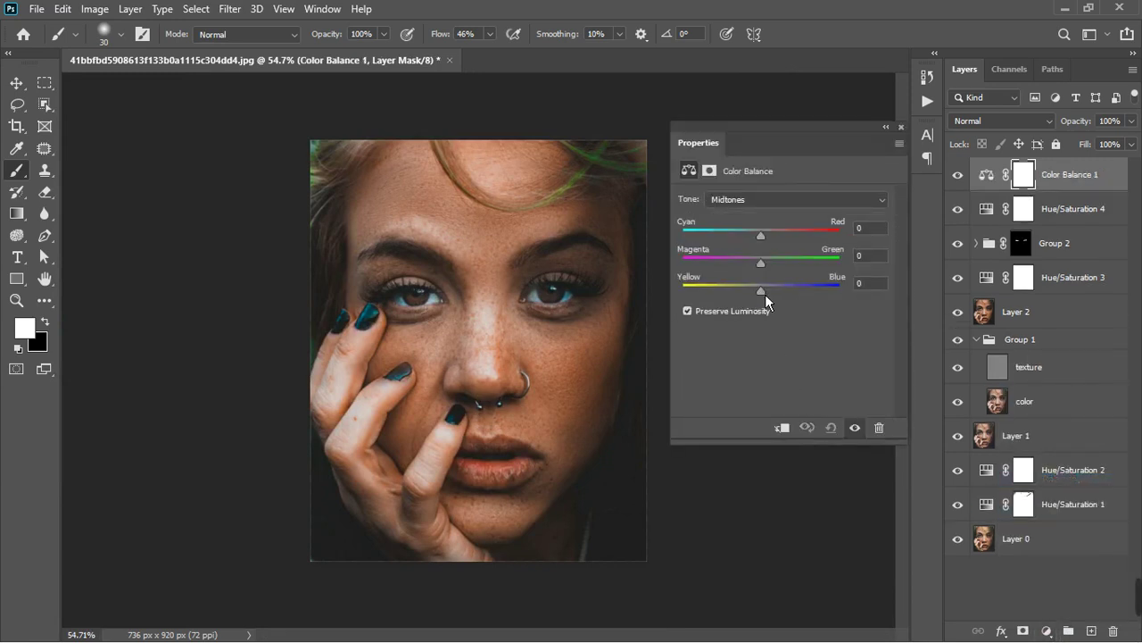
{"action": "left_click_drag", "start_coordinate": [761, 292], "coordinate": [763, 292]}
{"action": "left_click", "coordinate": [862, 283]}
{"action": "type", "text": "10"}
{"action": "type", "text": "0"}
Set the Color Balance shadows to -8 Cyan–Red and +6 Yellow–Blue, and fine-tune their Magenta–Green balance.
{"action": "left_click", "coordinate": [754, 205]}
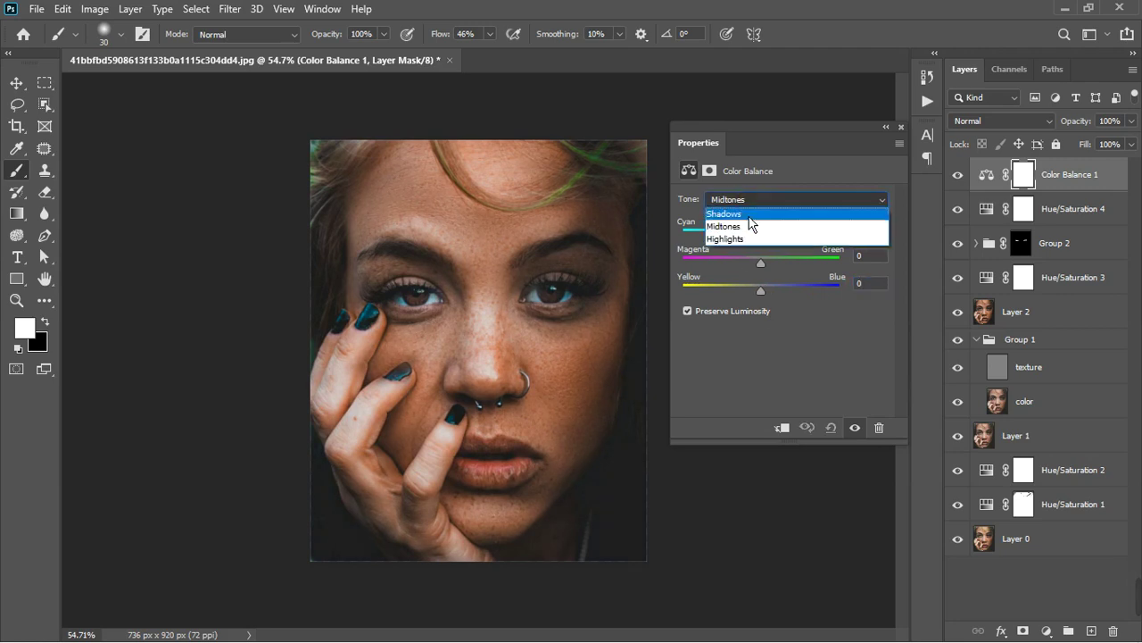
{"action": "left_click", "coordinate": [755, 214]}
{"action": "left_click_drag", "start_coordinate": [771, 298], "coordinate": [774, 296]}
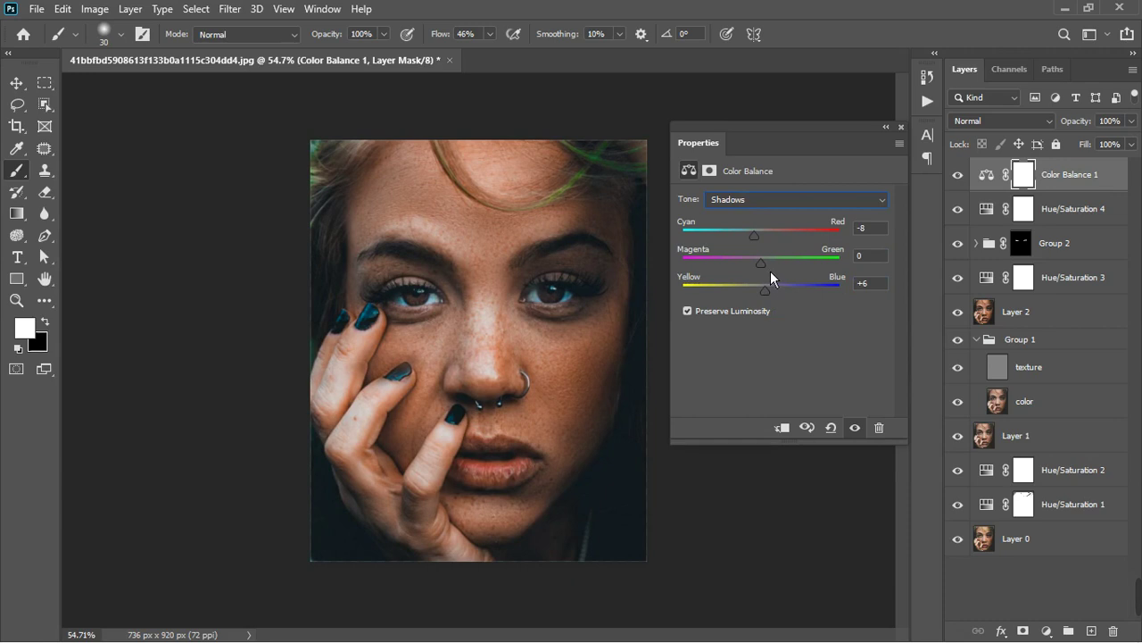
{"action": "left_click_drag", "start_coordinate": [770, 270], "coordinate": [763, 272]}
Set the Color Balance highlights to -2 Magenta–Green and +6 Yellow–Blue, and fine-tune their Cyan–Red balance.
{"action": "left_click", "coordinate": [797, 202]}
{"action": "left_click", "coordinate": [778, 239]}
{"action": "left_click_drag", "start_coordinate": [769, 297], "coordinate": [771, 299]}
{"action": "left_click_drag", "start_coordinate": [772, 270], "coordinate": [766, 241]}
Set the Color Balance midtones to -7 Yellow–Blue and fine-tune their Cyan–Red balance.
{"action": "left_click", "coordinate": [782, 200]}
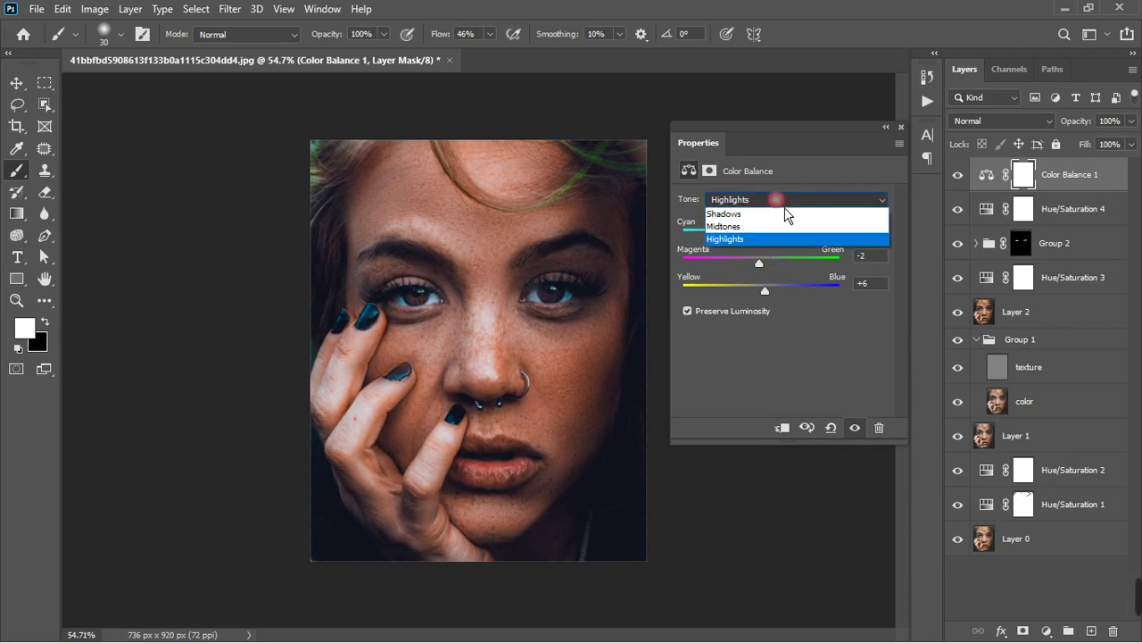
{"action": "left_click", "coordinate": [774, 223]}
{"action": "left_click_drag", "start_coordinate": [768, 294], "coordinate": [763, 296]}
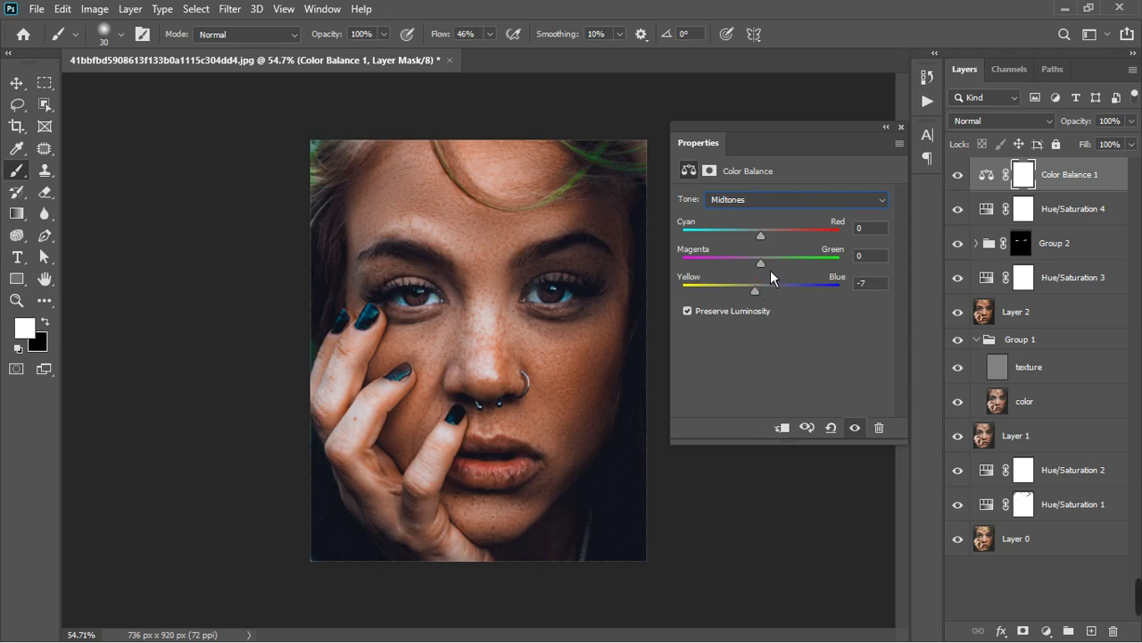
{"action": "left_click_drag", "start_coordinate": [769, 243], "coordinate": [772, 242]}
{"action": "left_click", "coordinate": [902, 127]}
Compare the portrait with the Color Balance 1 layer hidden and shown, and inspect the result up close.
{"action": "left_click", "coordinate": [958, 175]}
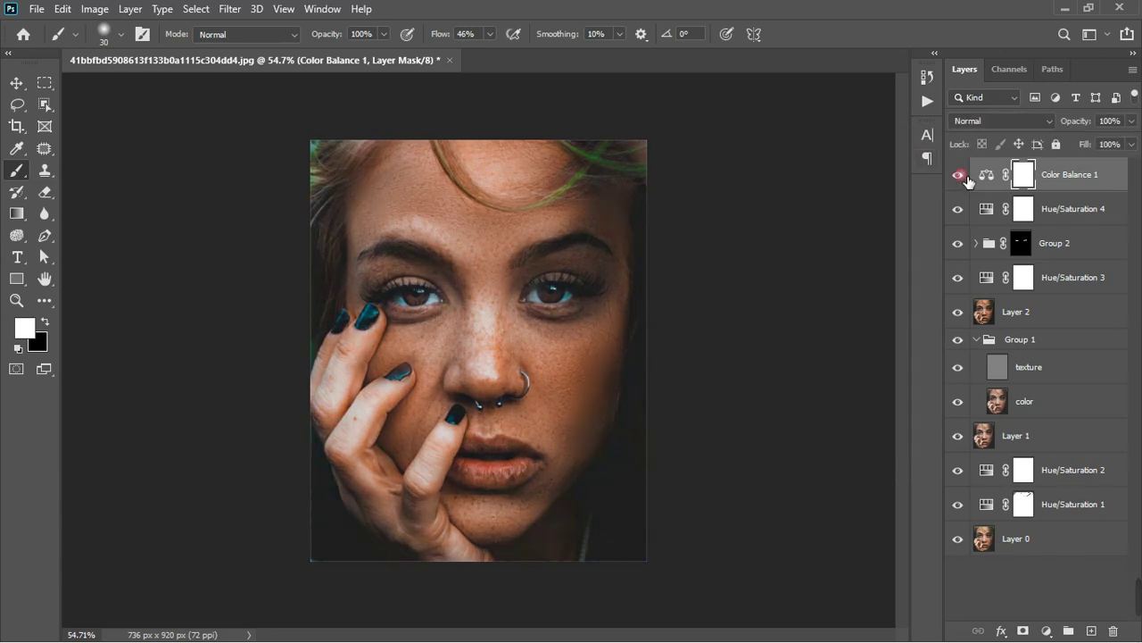
{"action": "left_click", "coordinate": [959, 175]}
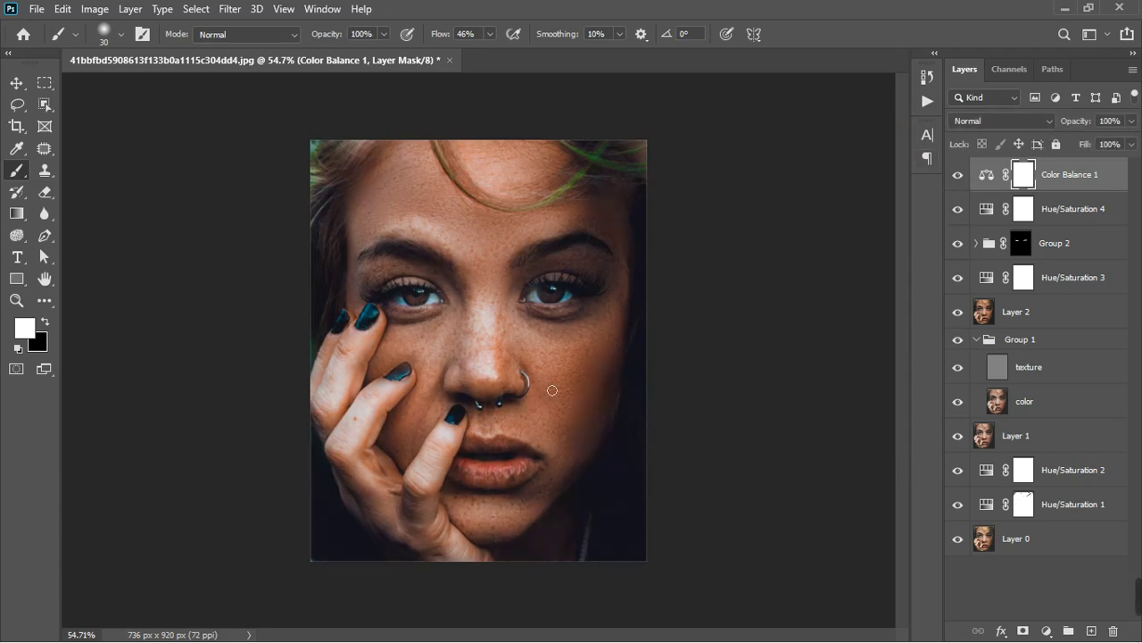
{"action": "key", "text": "ctrl+plus"}
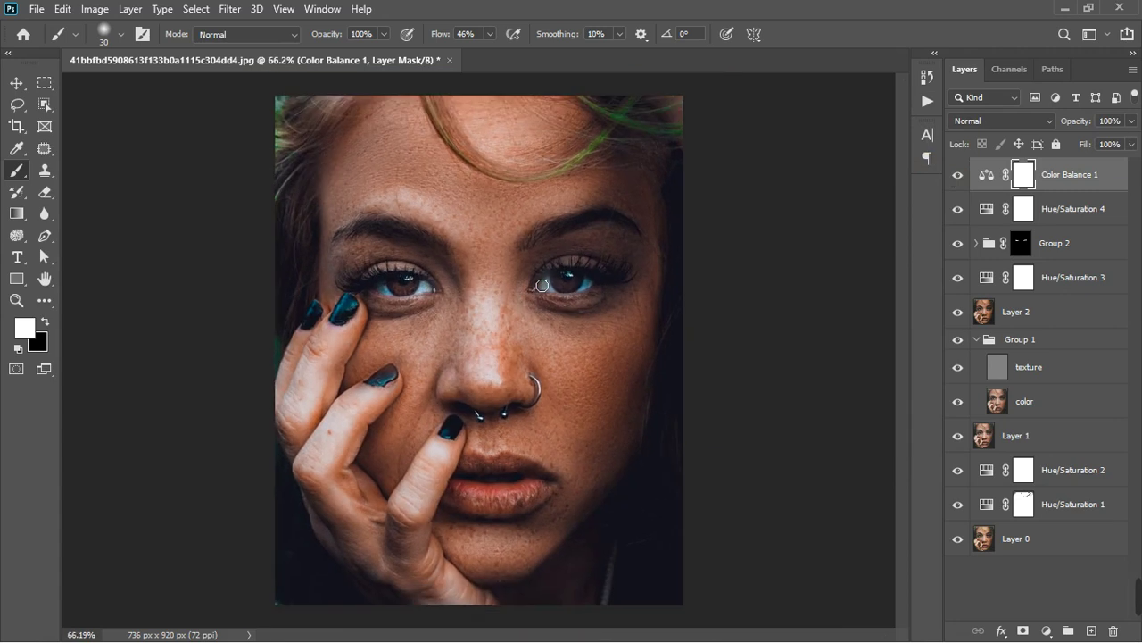
{"action": "key", "text": "ctrl+minus"}
Add a Vibrance adjustment layer above Color Balance 1 and raise its vibrance moderately, leaving saturation at 0.
{"action": "left_click", "coordinate": [1047, 631]}
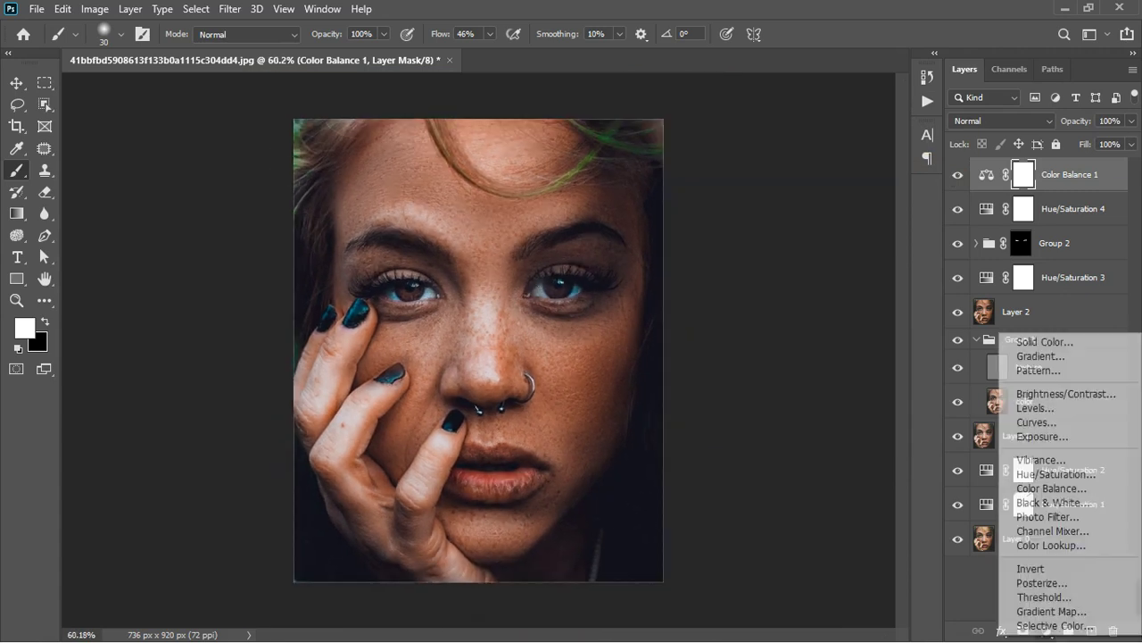
{"action": "left_click", "coordinate": [1055, 462]}
{"action": "left_click_drag", "start_coordinate": [782, 221], "coordinate": [816, 220]}
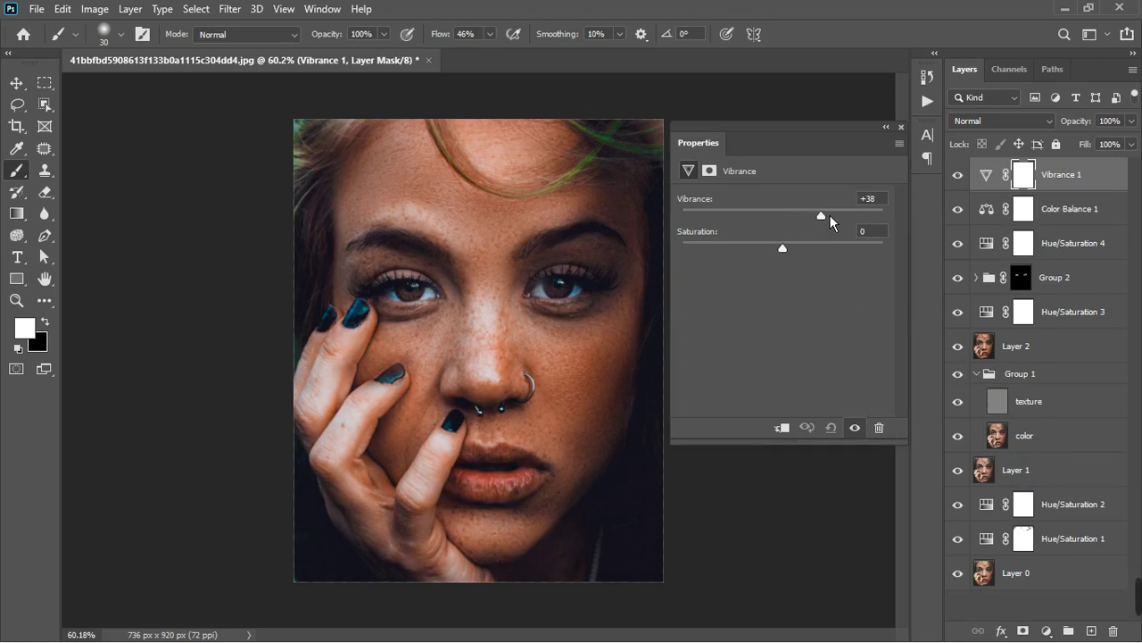
{"action": "left_click_drag", "start_coordinate": [820, 216], "coordinate": [806, 224]}
{"action": "left_click", "coordinate": [901, 128]}
Inspect the portrait at several magnifications and compare it with the Vibrance 1 layer hidden and shown.
{"action": "key", "text": "ctrl+minus"}
{"action": "scroll", "coordinate": [499, 245], "scroll_direction": "down", "scroll_amount": 5}
{"action": "scroll", "coordinate": [509, 347], "scroll_direction": "up", "scroll_amount": 6}
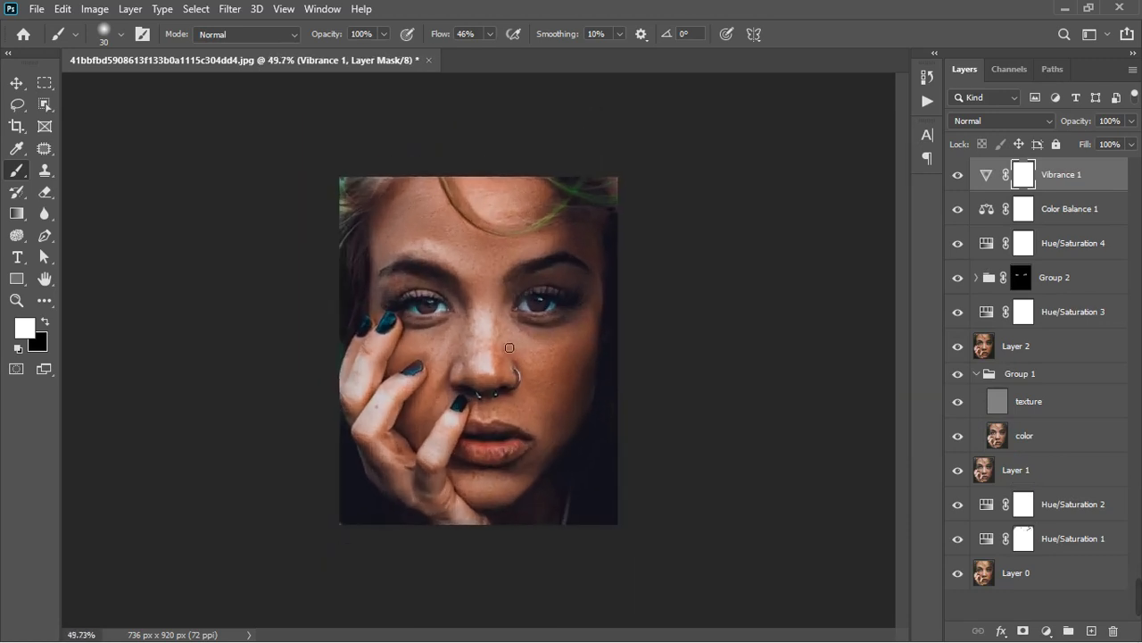
{"action": "scroll", "coordinate": [509, 348], "scroll_direction": "up", "scroll_amount": 1}
{"action": "scroll", "coordinate": [510, 349], "scroll_direction": "up", "scroll_amount": 1}
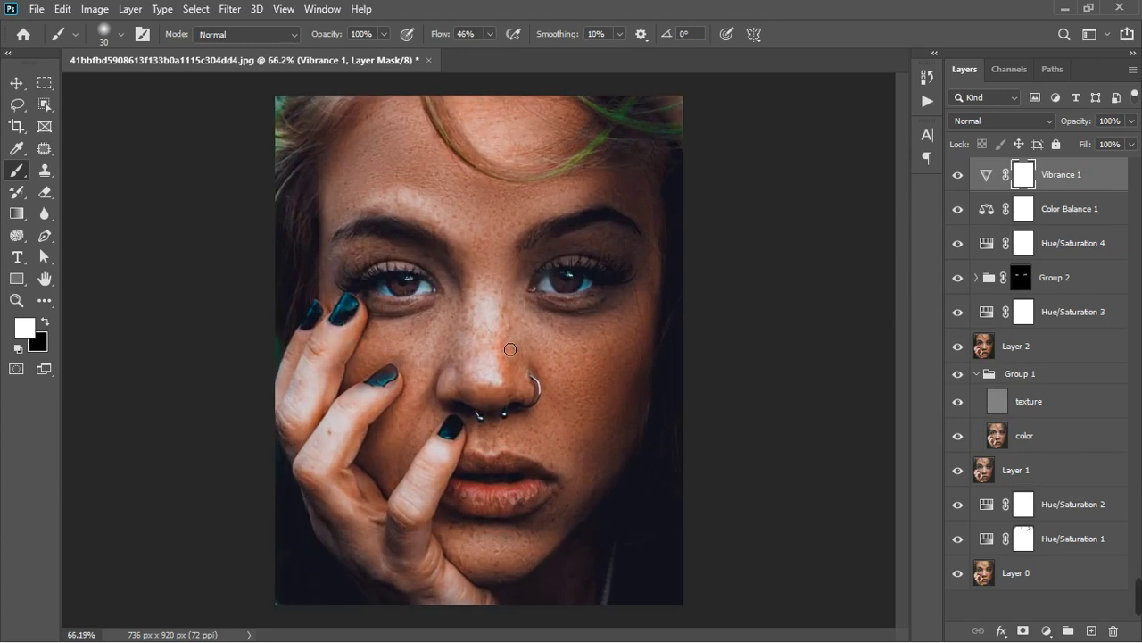
{"action": "scroll", "coordinate": [510, 348], "scroll_direction": "down", "scroll_amount": 1}
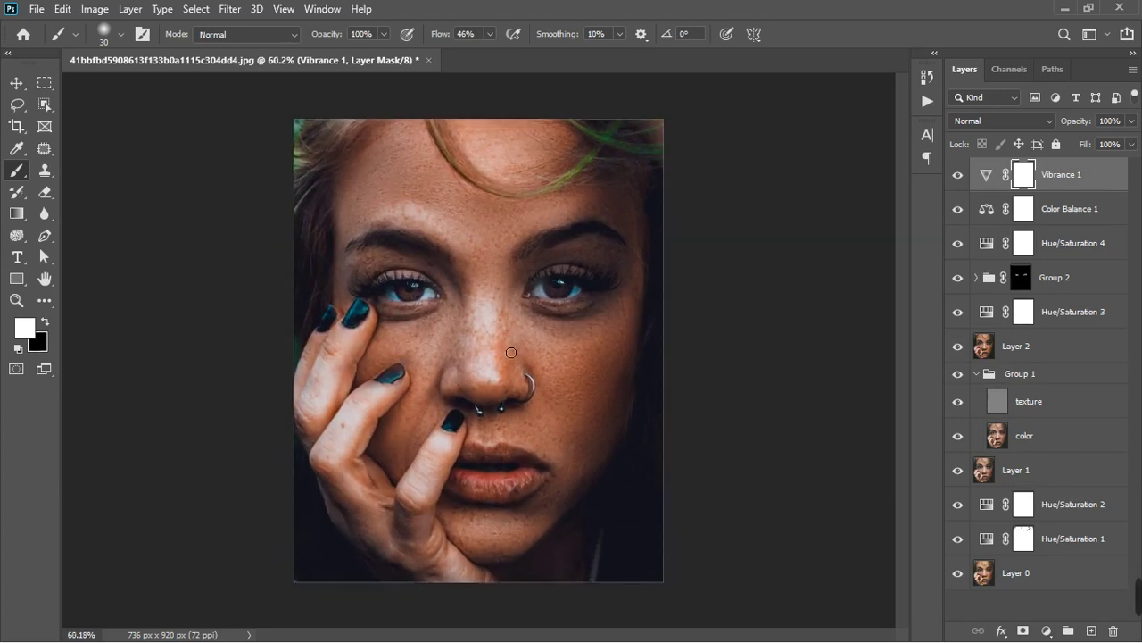
{"action": "left_click", "coordinate": [959, 180]}
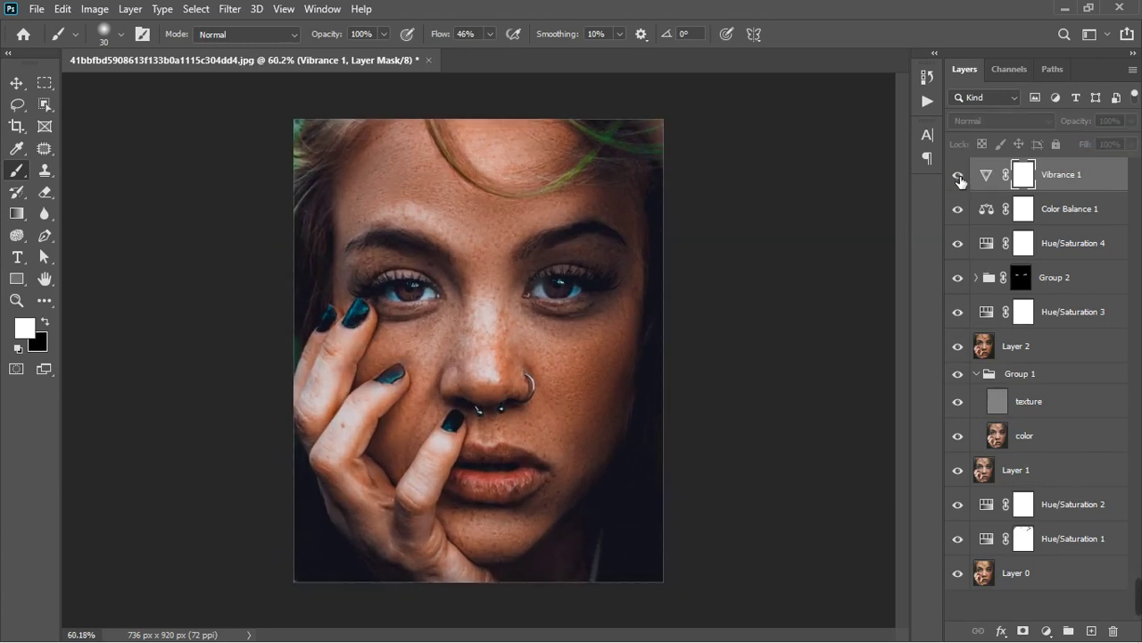
{"action": "left_click", "coordinate": [960, 178]}
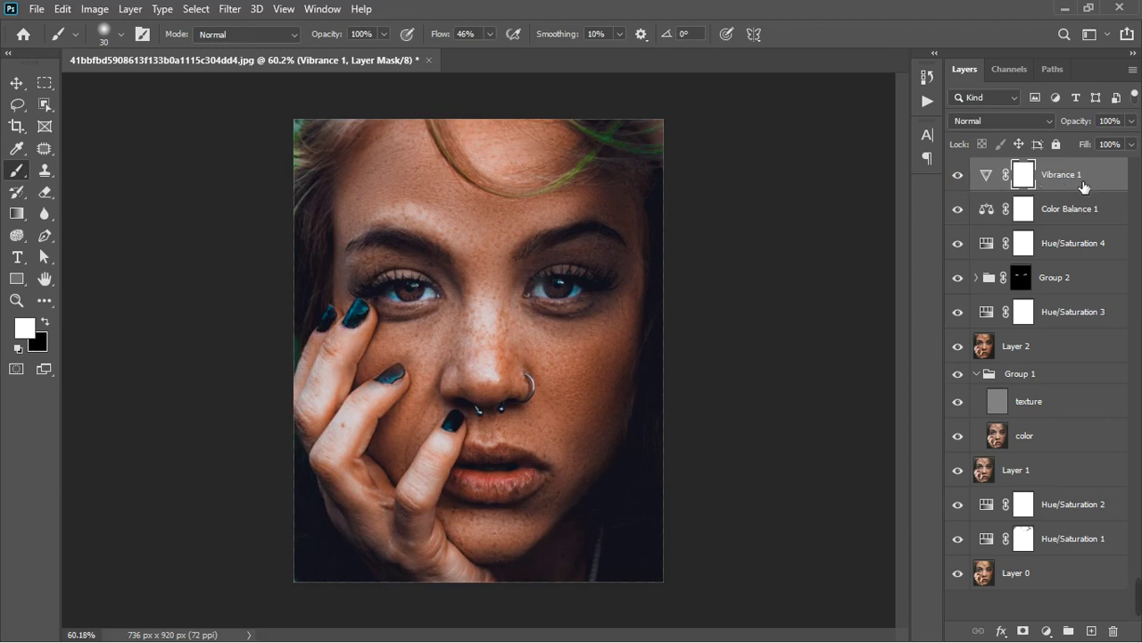
Stamp the visible result onto a new top layer, and collect Vibrance 1 through Hue/Saturation 1 in a hidden group.
{"action": "key", "text": "ctrl+shift+alt+e"}
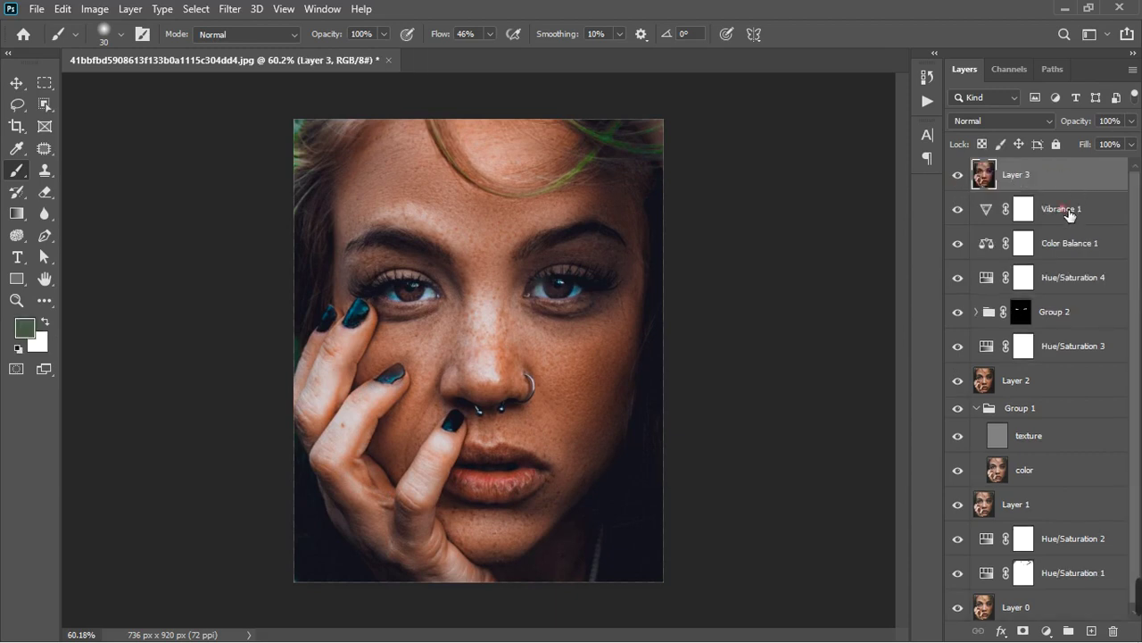
{"action": "left_click", "coordinate": [1070, 212]}
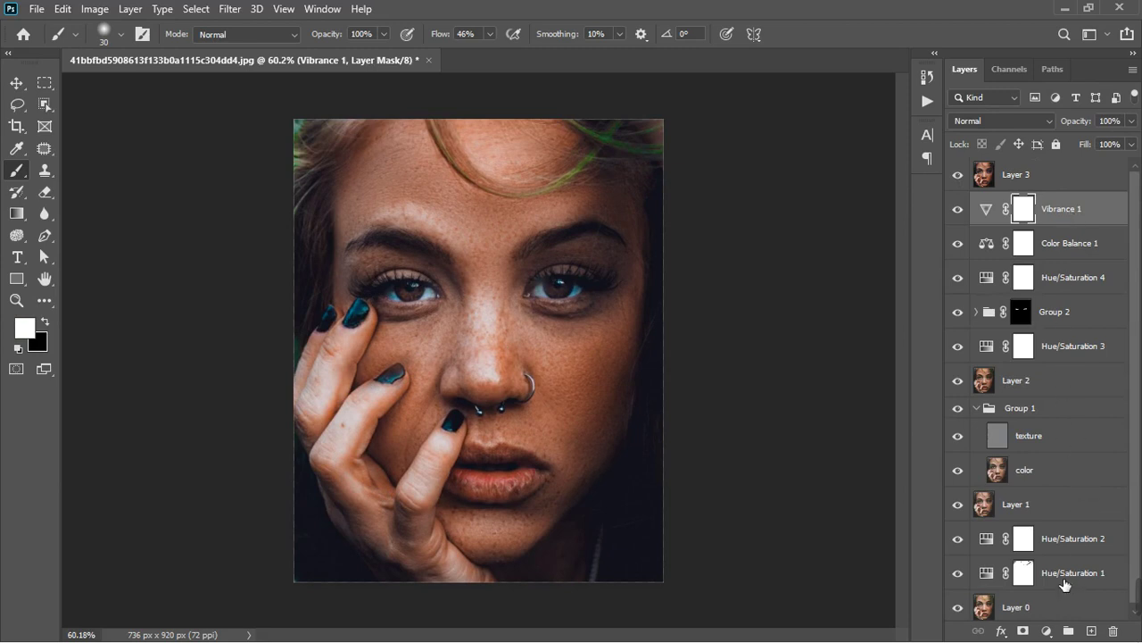
{"action": "left_click", "coordinate": [1063, 582], "text": "shift"}
{"action": "scroll", "coordinate": [1064, 582], "scroll_direction": "down", "scroll_amount": 1}
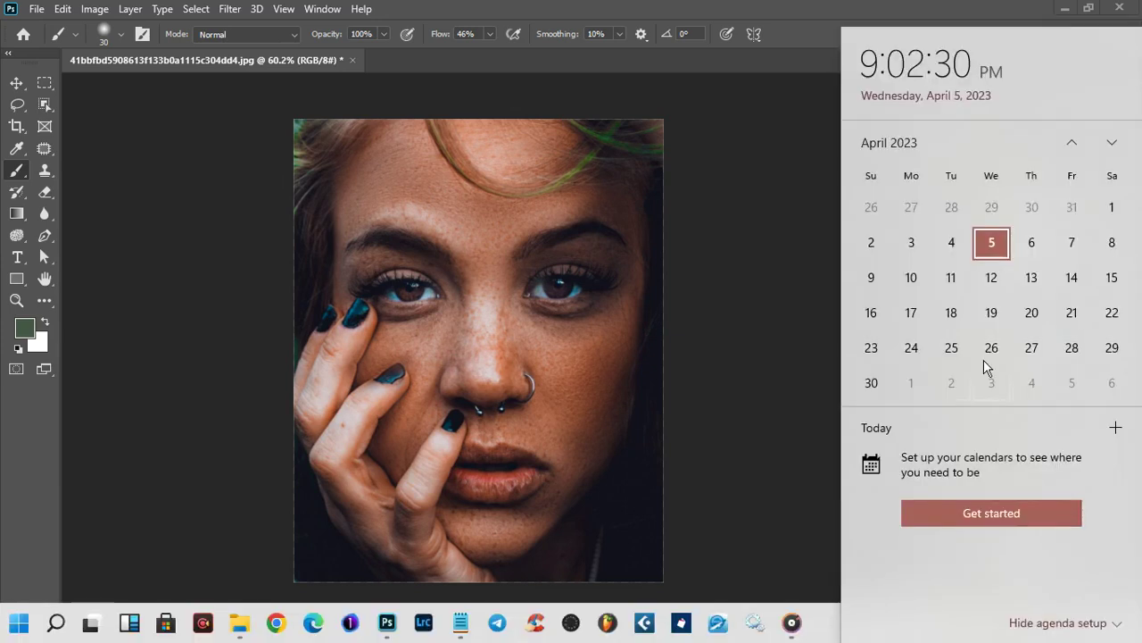
{"action": "left_click", "coordinate": [791, 199]}
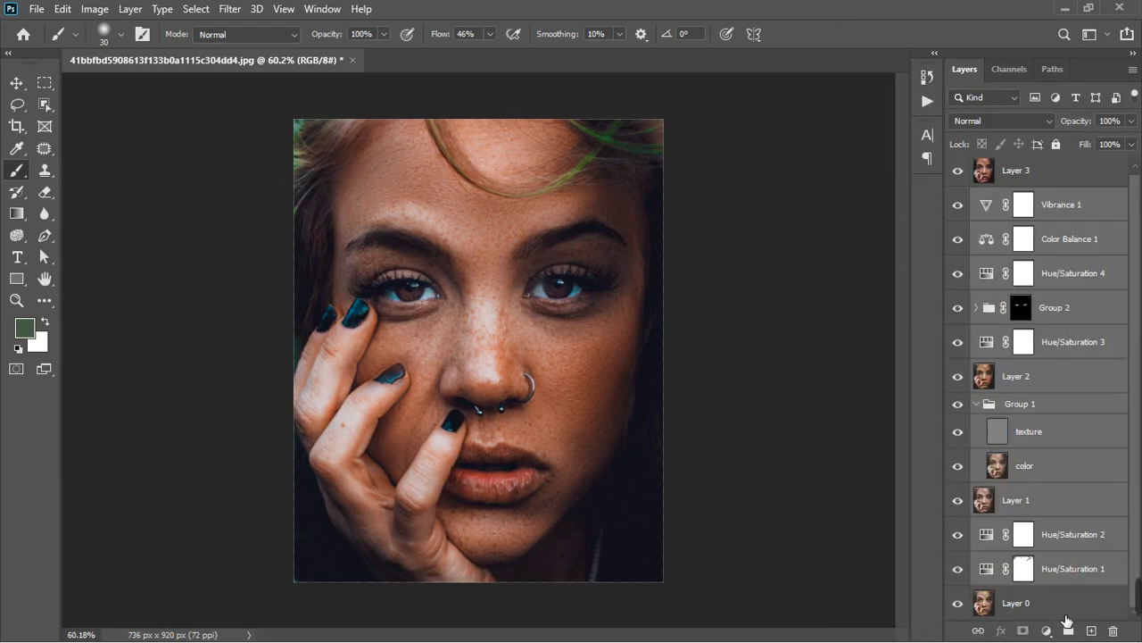
{"action": "left_click", "coordinate": [1068, 631]}
{"action": "left_click", "coordinate": [962, 203]}
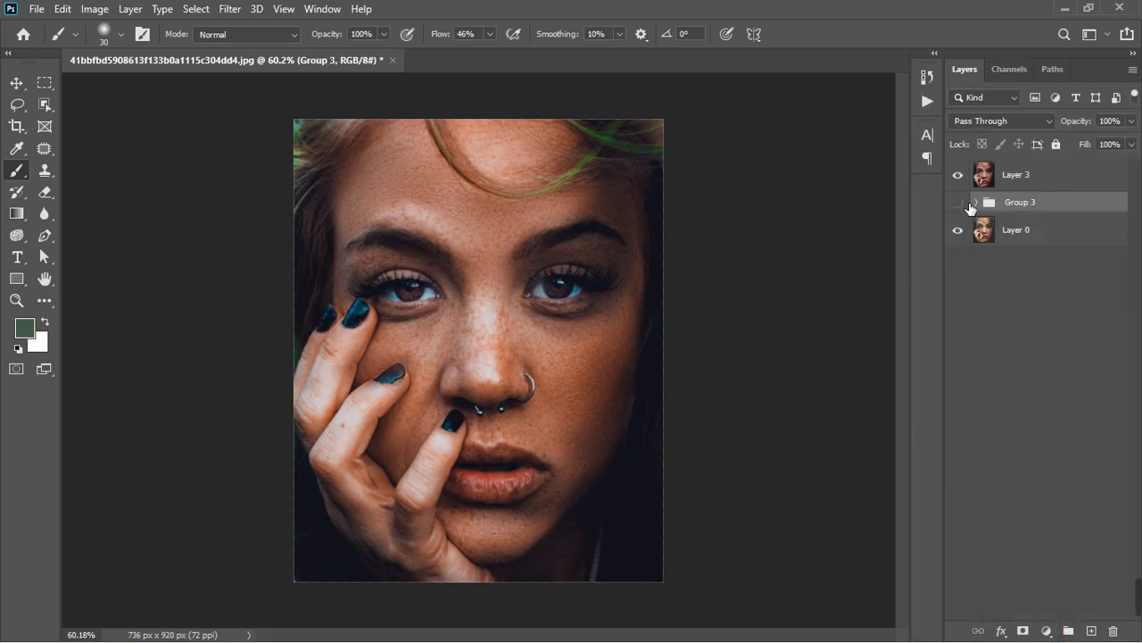
Compare the stamped Layer 3 hidden and shown against the original photo, and make Layer 3 active.
{"action": "left_click", "coordinate": [959, 176]}
{"action": "left_click", "coordinate": [962, 178]}
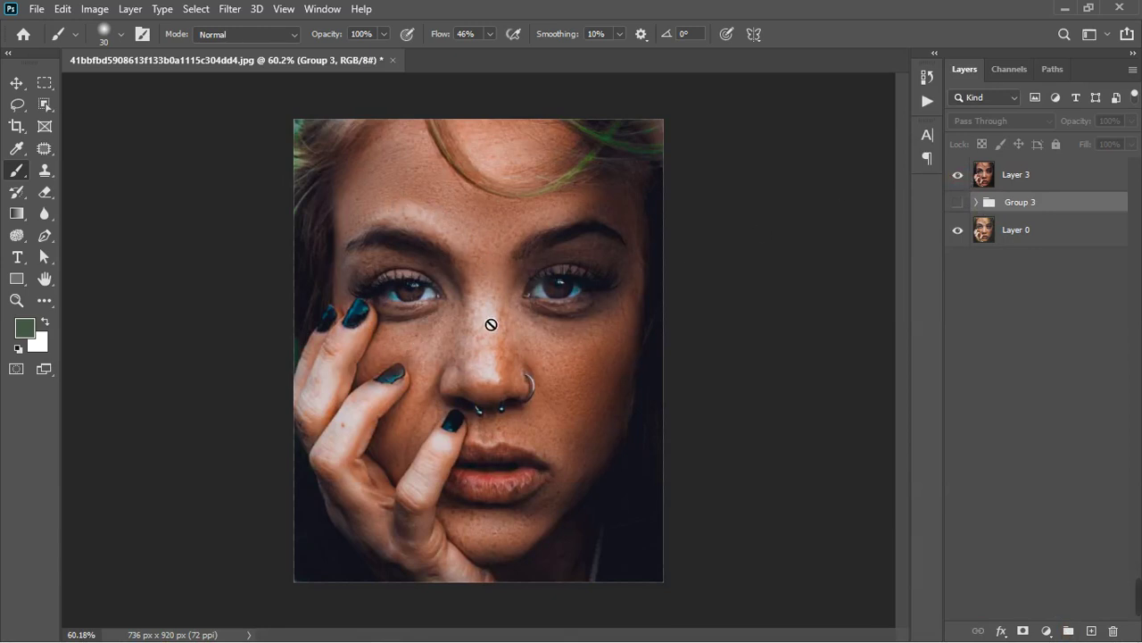
{"action": "left_click", "coordinate": [1053, 179]}
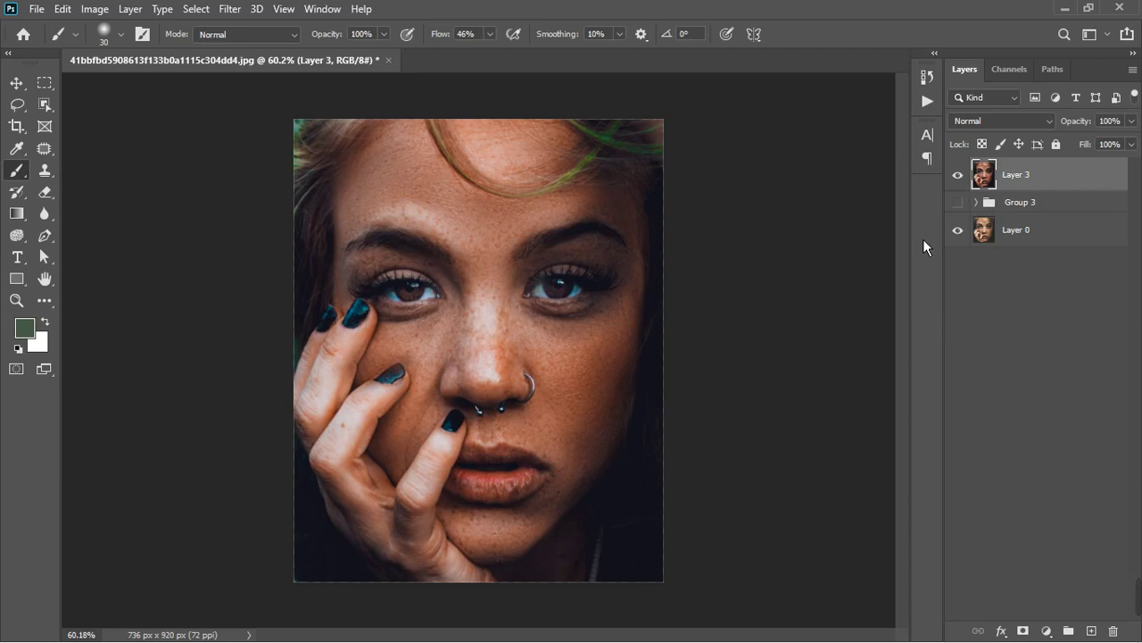
Try a Hue/Saturation layer above Layer 3 with Magentas at hue -7 and saturation -2, and lower their lightness.
{"action": "left_click", "coordinate": [1046, 631]}
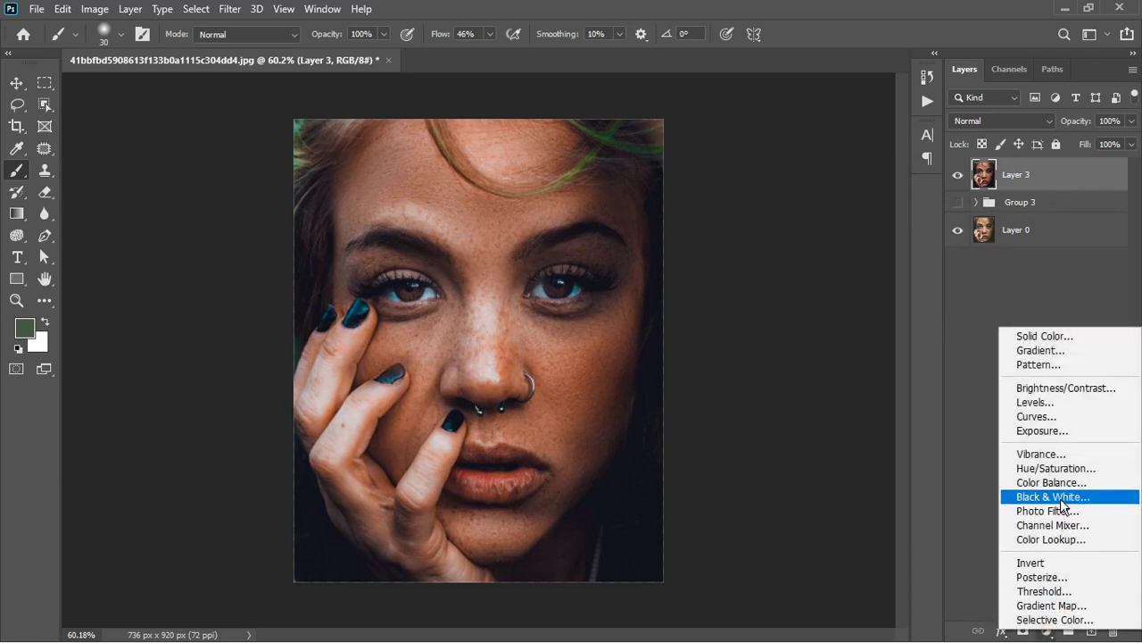
{"action": "left_click", "coordinate": [1056, 467]}
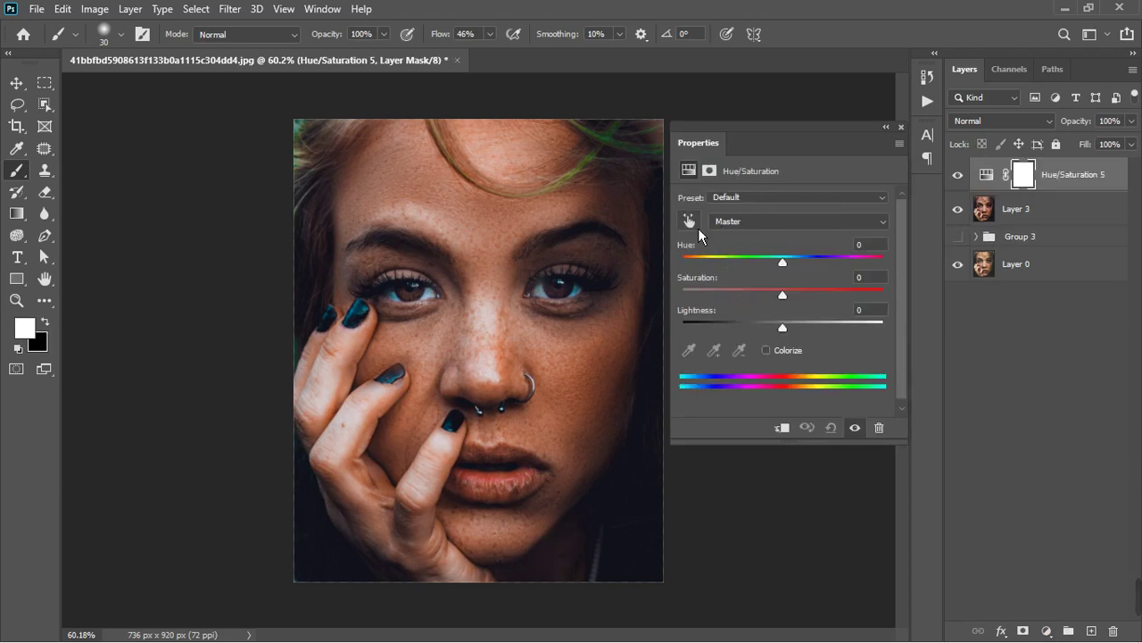
{"action": "left_click", "coordinate": [688, 220]}
{"action": "left_click", "coordinate": [490, 332]}
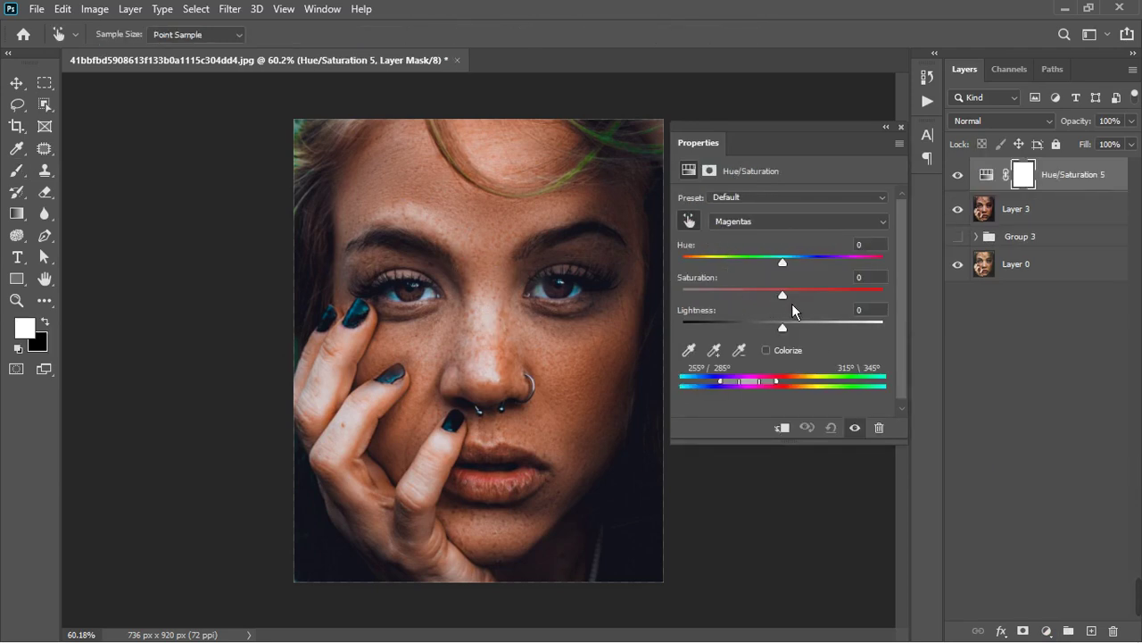
{"action": "mouse_move", "coordinate": [792, 304]}
{"action": "left_mouse_down"}
{"action": "mouse_move", "coordinate": [890, 299]}
{"action": "mouse_move", "coordinate": [780, 299]}
{"action": "left_mouse_up"}
{"action": "mouse_move", "coordinate": [793, 270]}
{"action": "left_mouse_down"}
{"action": "mouse_move", "coordinate": [736, 275]}
{"action": "mouse_move", "coordinate": [785, 265]}
{"action": "left_mouse_up"}
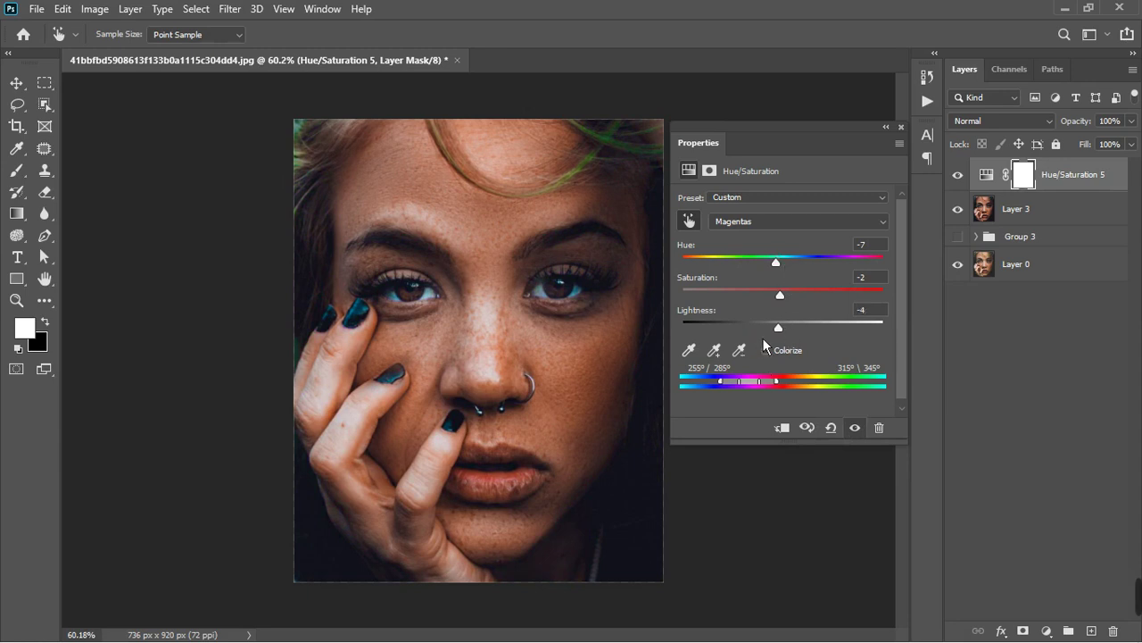
{"action": "left_click_drag", "start_coordinate": [763, 341], "coordinate": [744, 328]}
{"action": "left_click", "coordinate": [901, 128]}
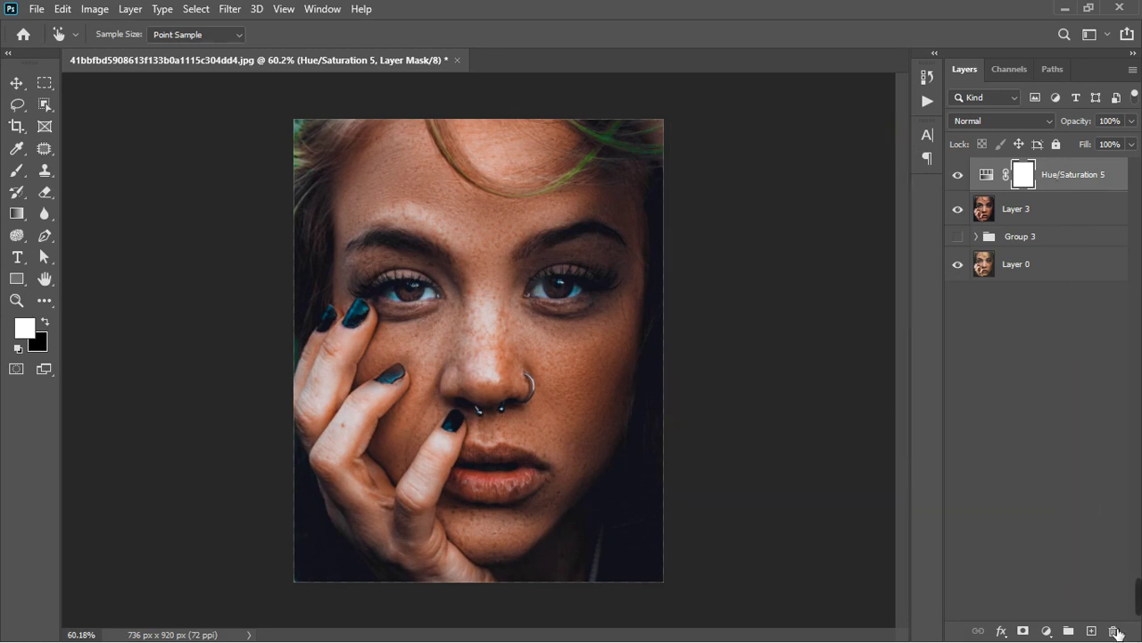
Delete the Hue/Saturation 5 layer's mask and the layer itself.
{"action": "left_click", "coordinate": [1114, 631]}
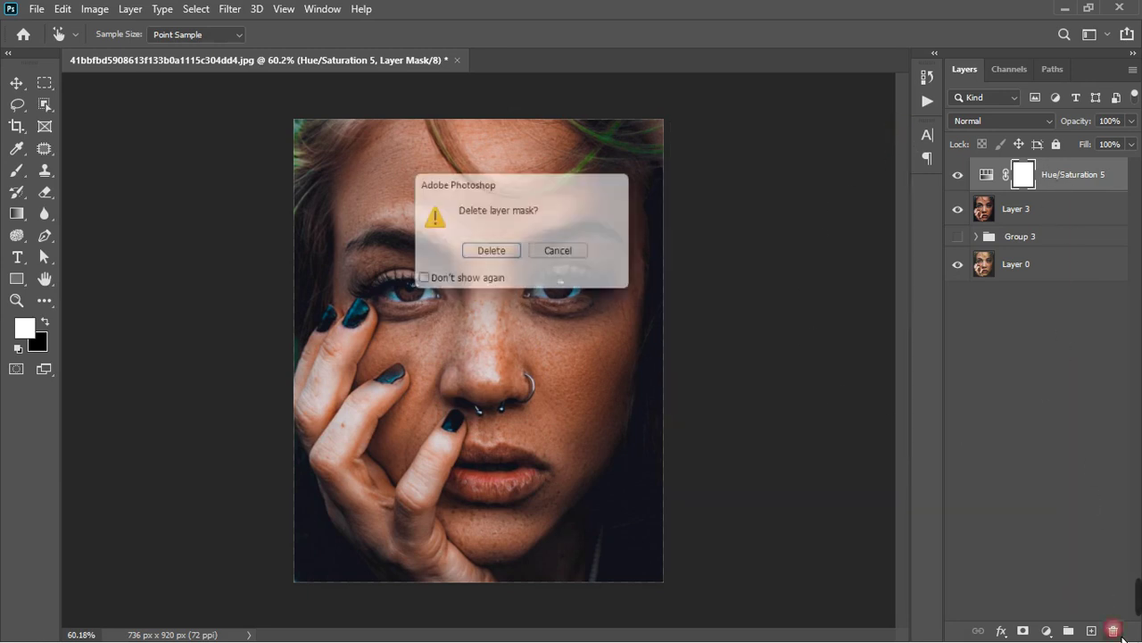
{"action": "left_click", "coordinate": [485, 255]}
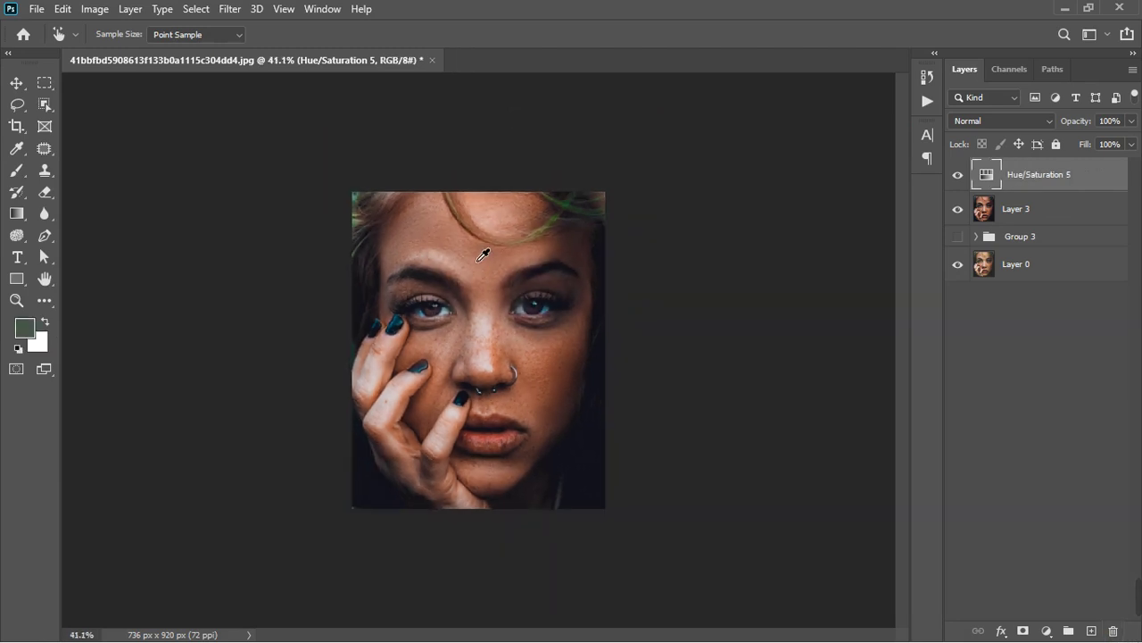
{"action": "scroll", "coordinate": [483, 256], "scroll_direction": "down", "scroll_amount": 1}
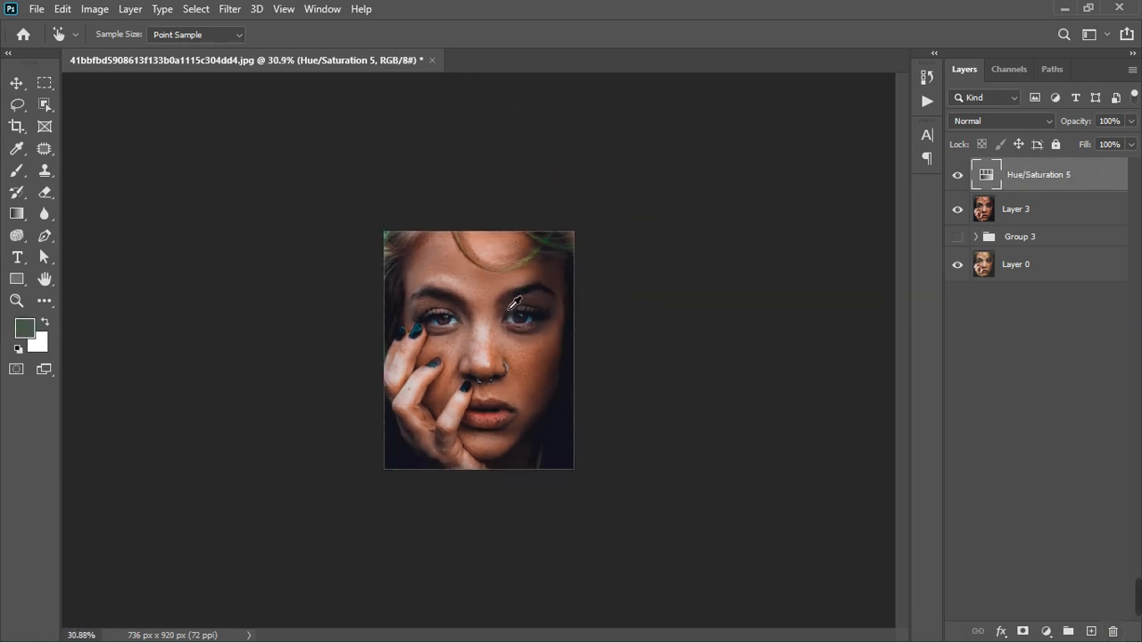
{"action": "scroll", "coordinate": [515, 303], "scroll_direction": "up", "scroll_amount": 3}
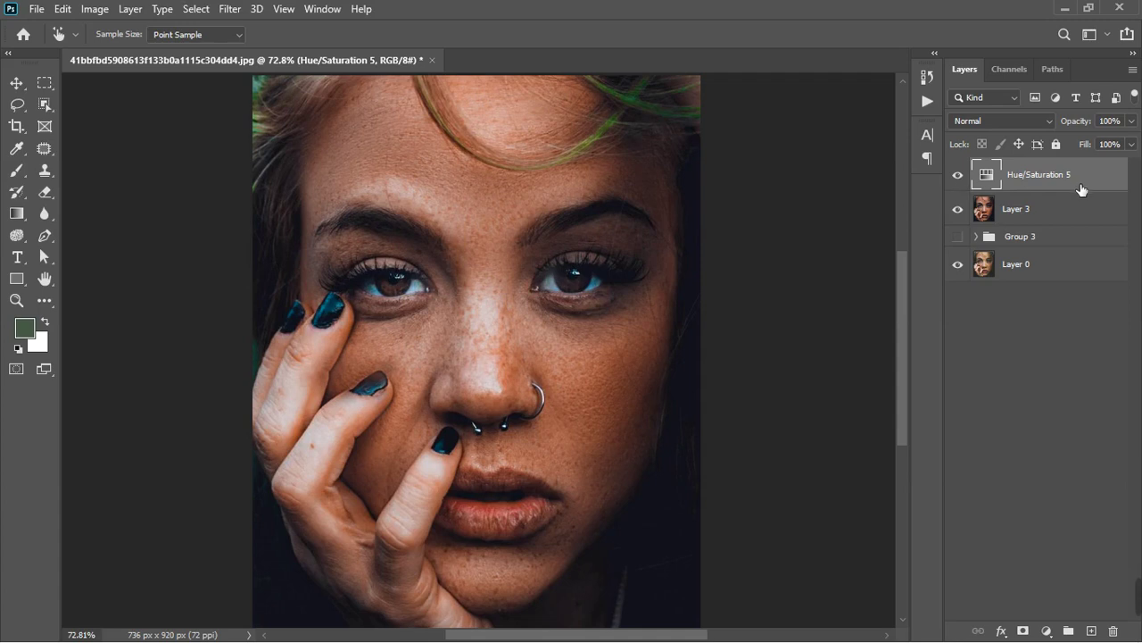
{"action": "left_click", "coordinate": [1113, 631]}
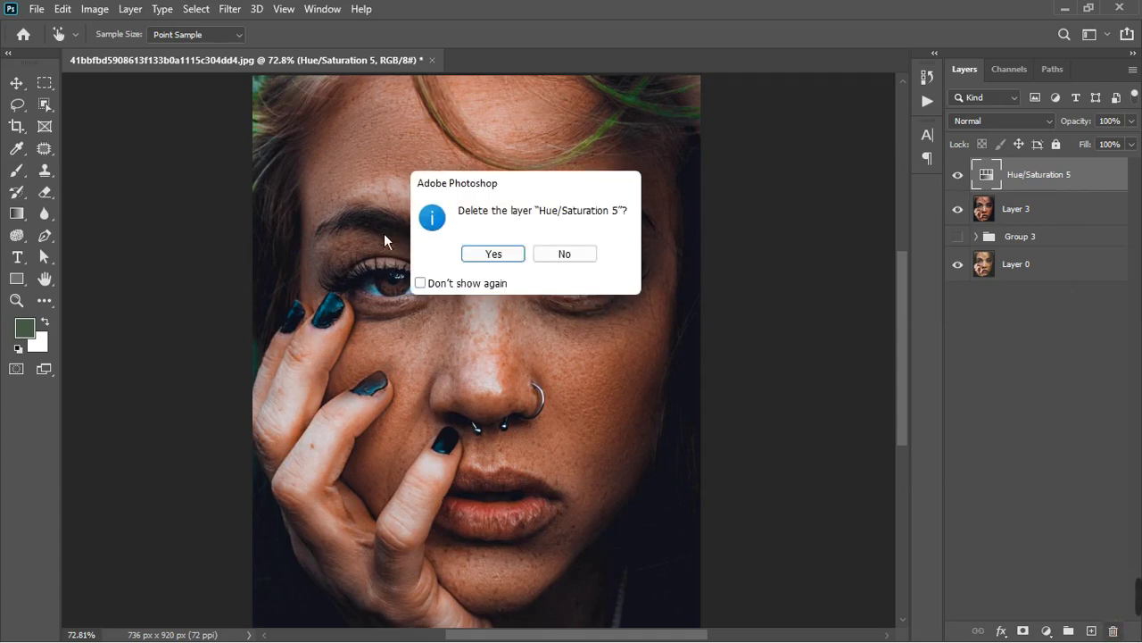
{"action": "left_click", "coordinate": [497, 255]}
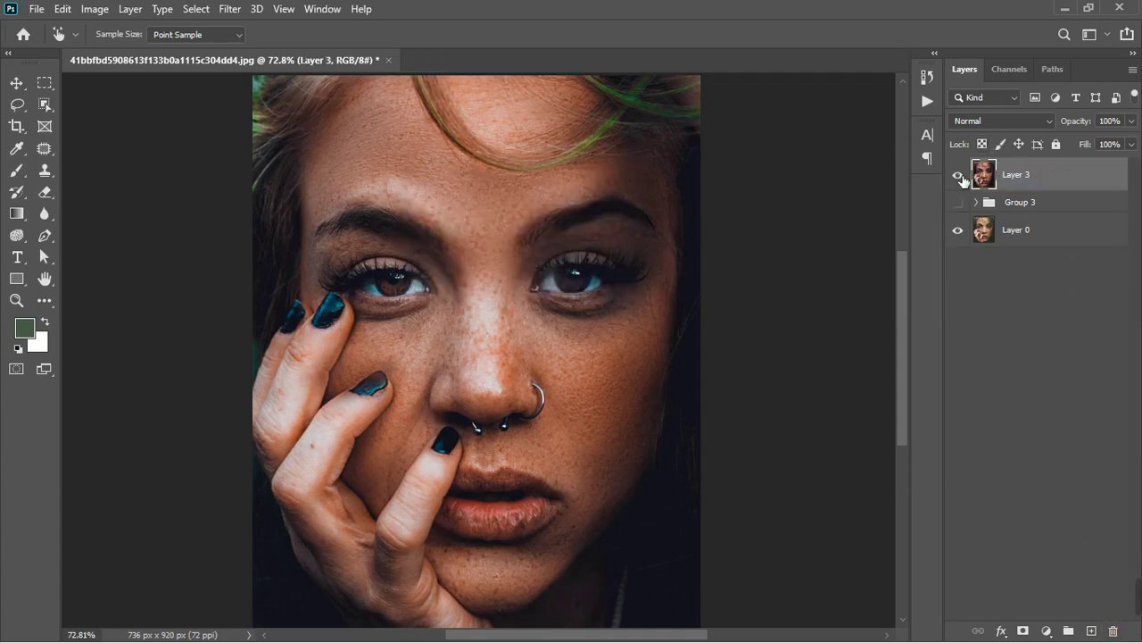
Toggle Layer 3's visibility repeatedly to compare the finished retouch with the original portrait up close.
{"action": "left_click", "coordinate": [958, 176]}
{"action": "left_click", "coordinate": [958, 175]}
{"action": "left_click", "coordinate": [958, 176]}
{"action": "left_click", "coordinate": [958, 176]}
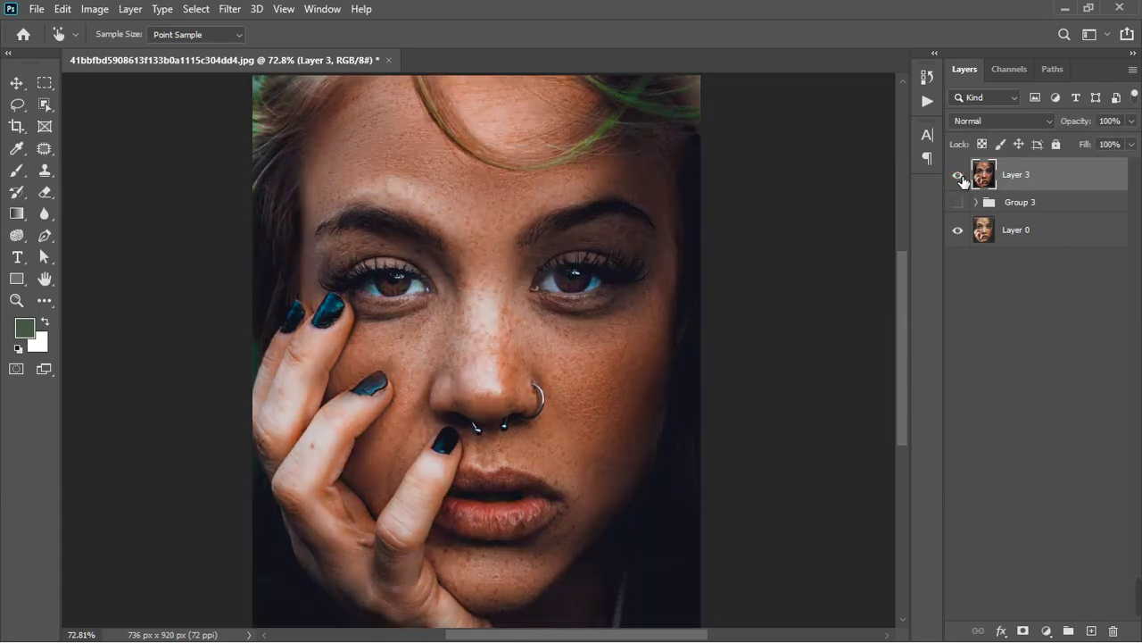